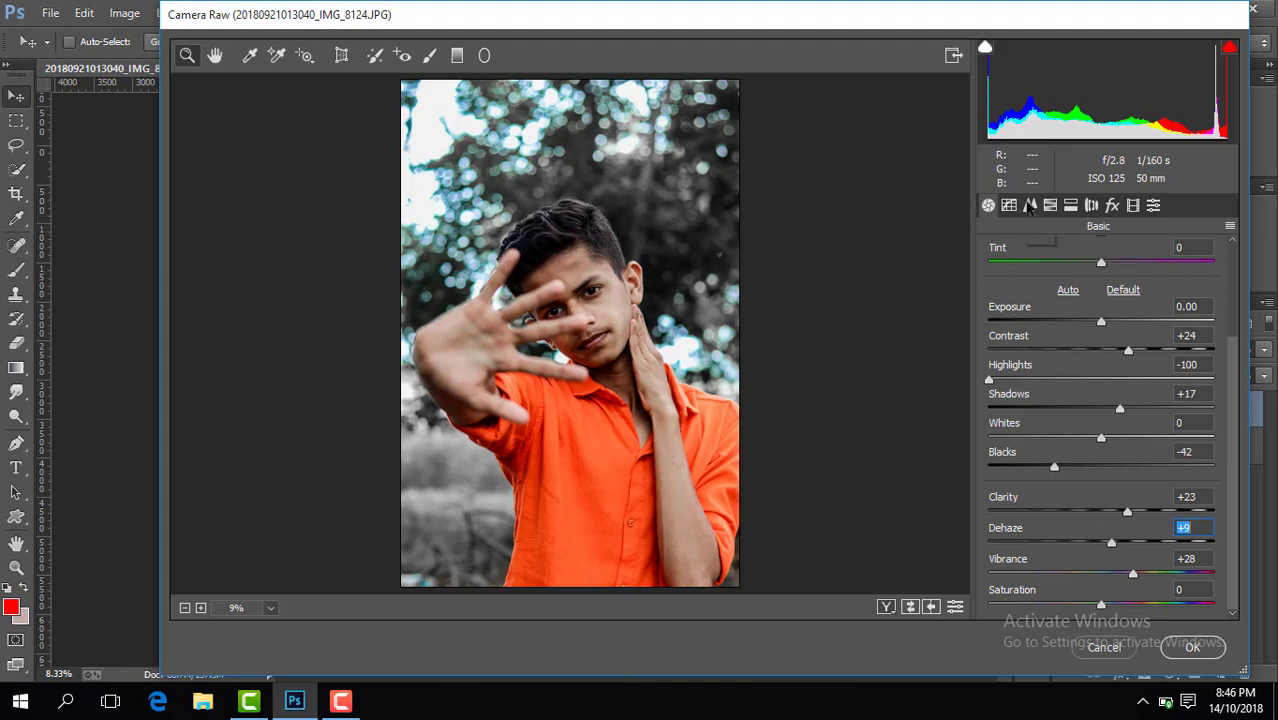
Set luminance noise reduction to 17 and the post-crop vignetting amount to -18, and apply the Camera Raw filter
drag(989, 440, 1028, 440)
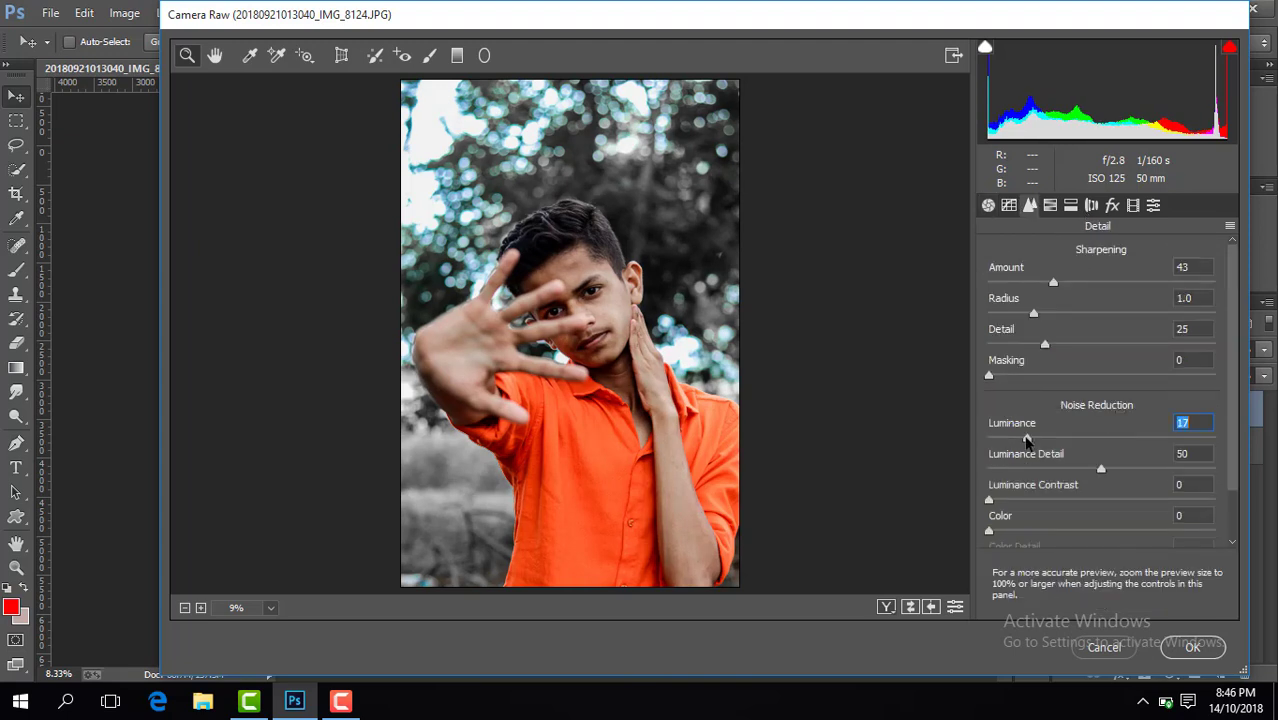
click(1112, 205)
drag(1107, 449, 1088, 450)
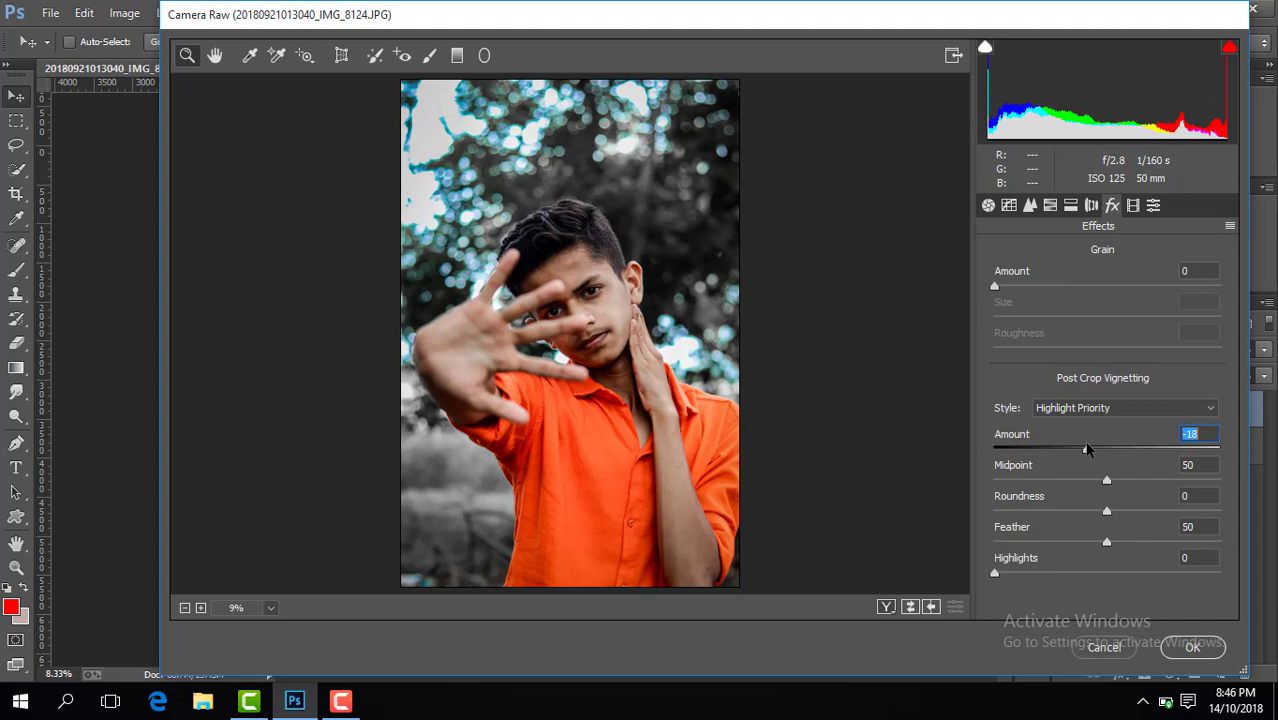
click(1190, 647)
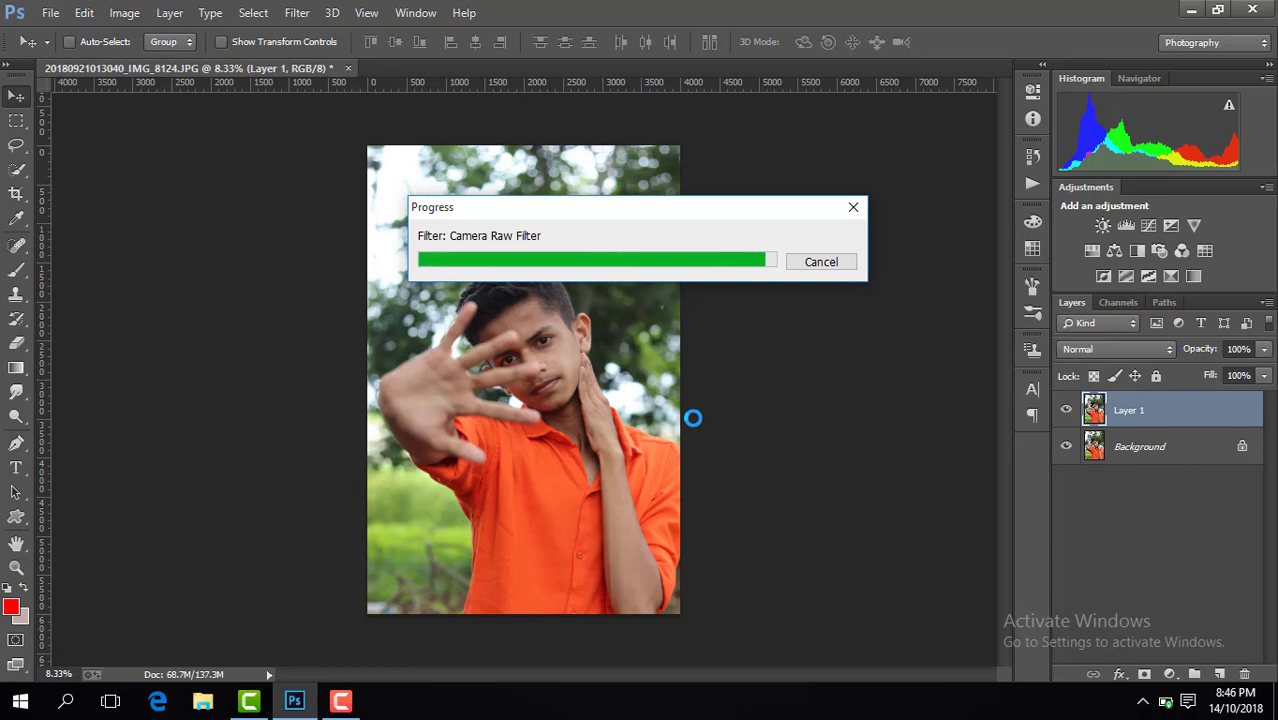
Compare the photo with and without the filtered Layer 1
click(1065, 413)
click(1065, 413)
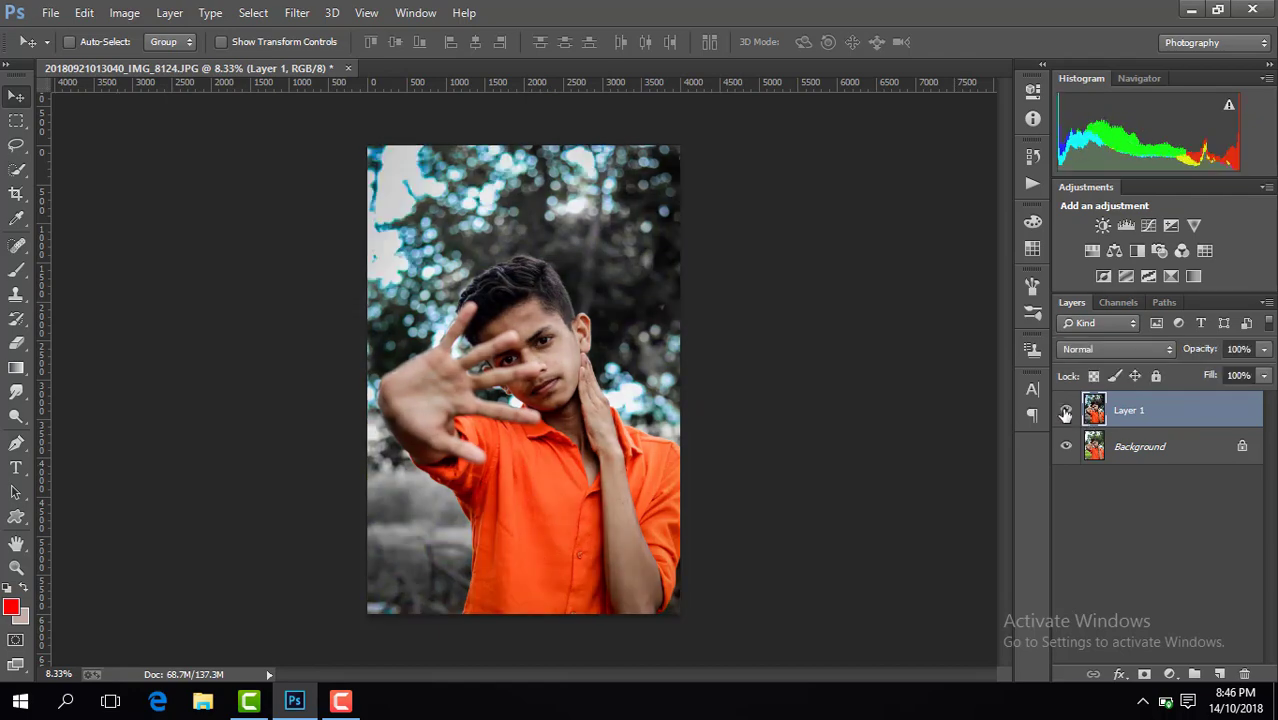
click(1065, 413)
click(1065, 413)
click(340, 700)
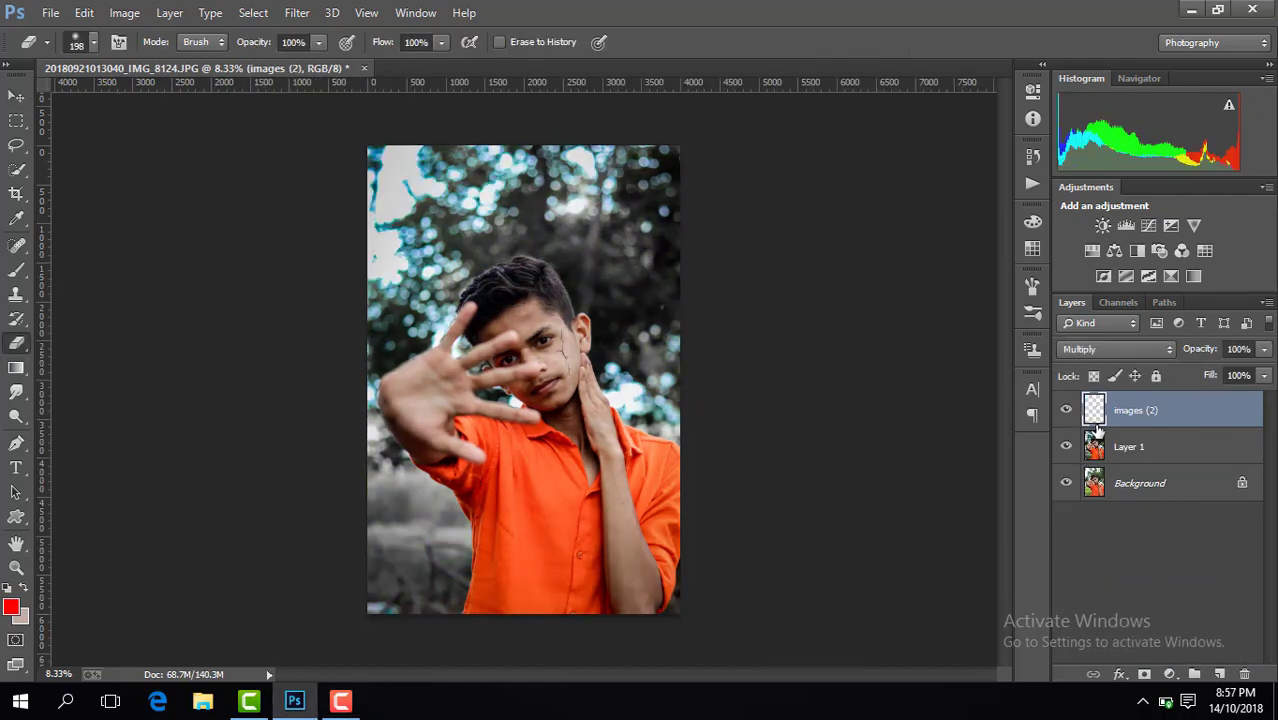
Check the blend mode of the images (2) crack layer and compare the photo with and without that layer
click(1100, 445)
click(1128, 412)
click(1100, 349)
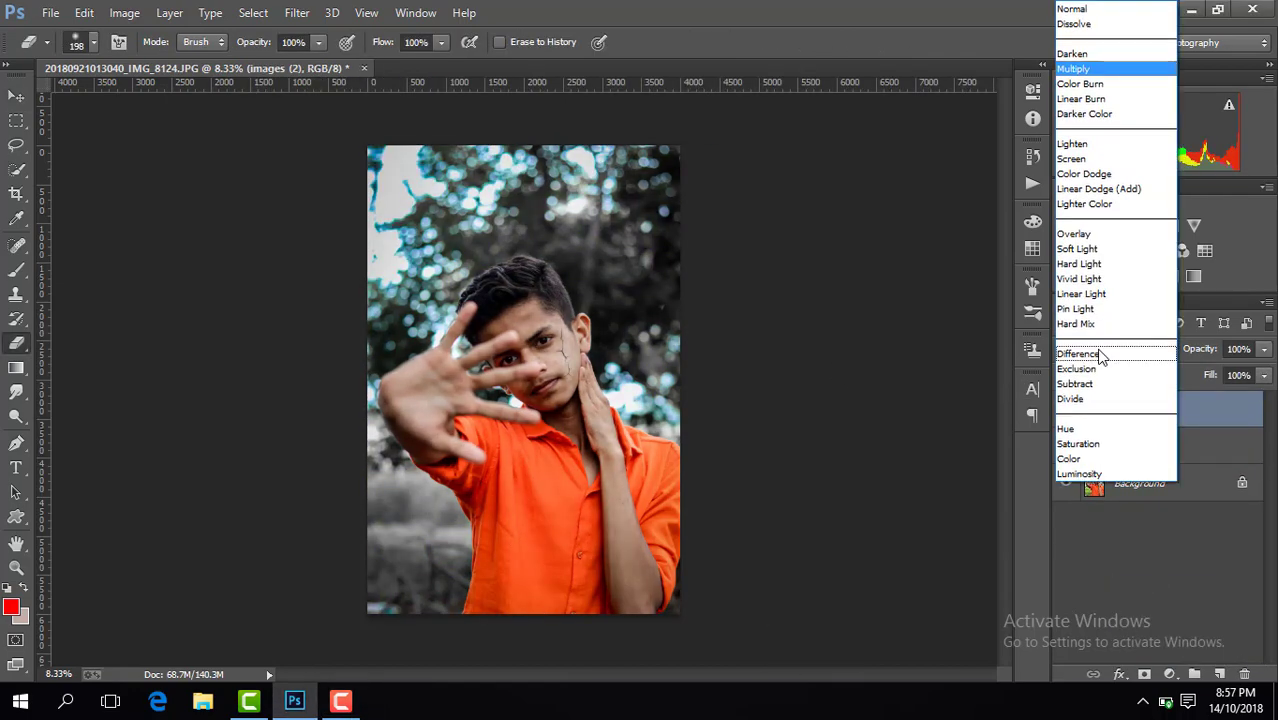
click(923, 349)
click(1070, 410)
click(1070, 410)
click(1070, 410)
click(1070, 410)
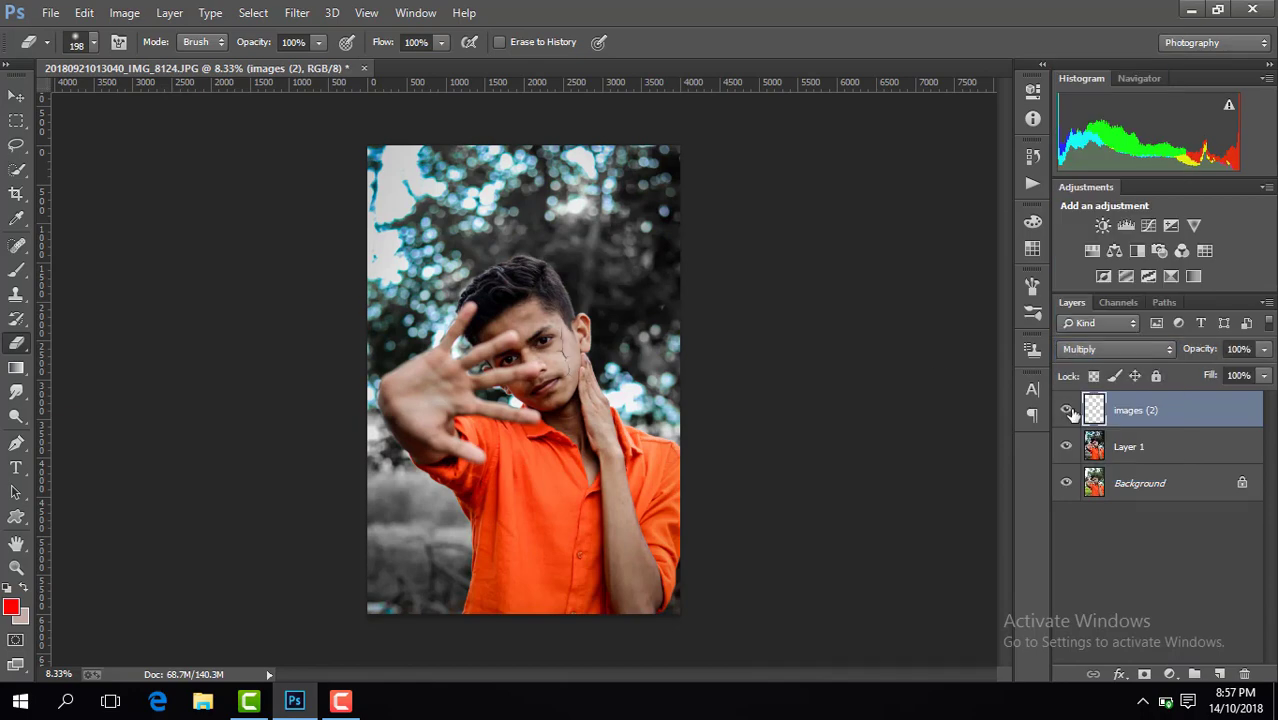
Set the eraser size to 52 and erase the leftover checkered patches around the cheek crack on the images (2) layer
key(ctrl+plus)
key(ctrl+plus)
key(ctrl+plus)
key(ctrl+plus)
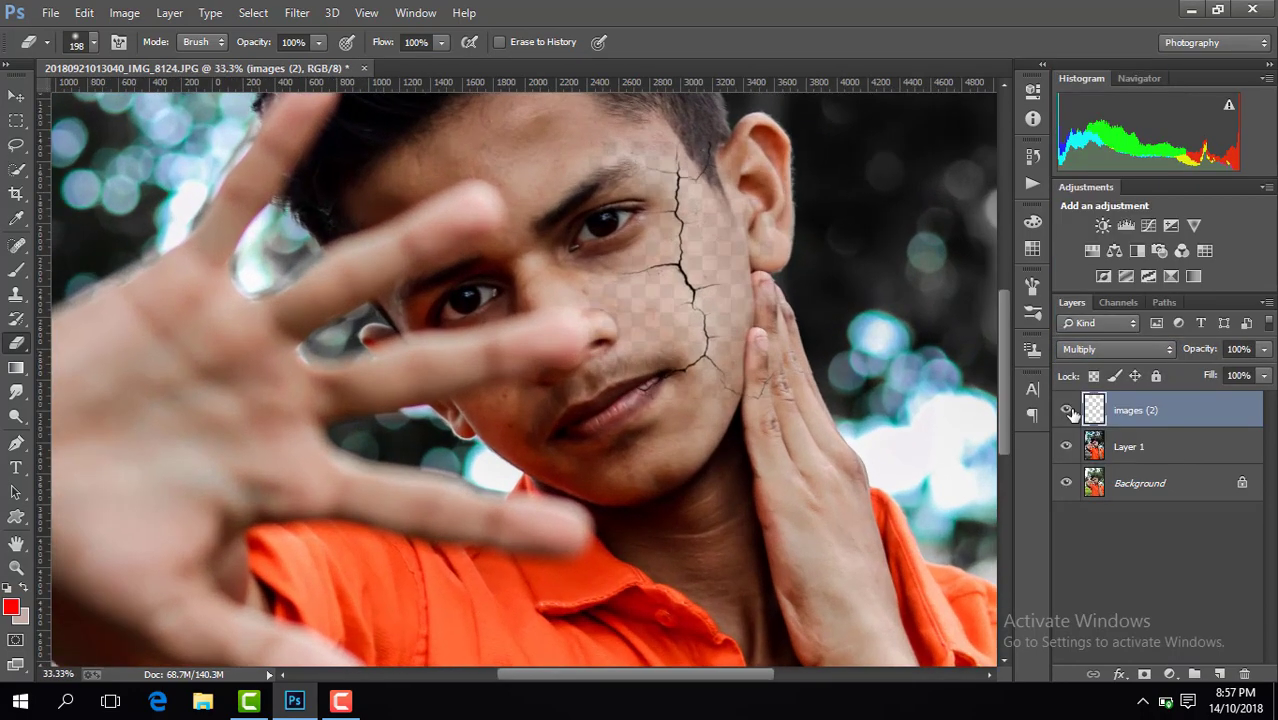
key(ctrl+plus)
key(ctrl+plus)
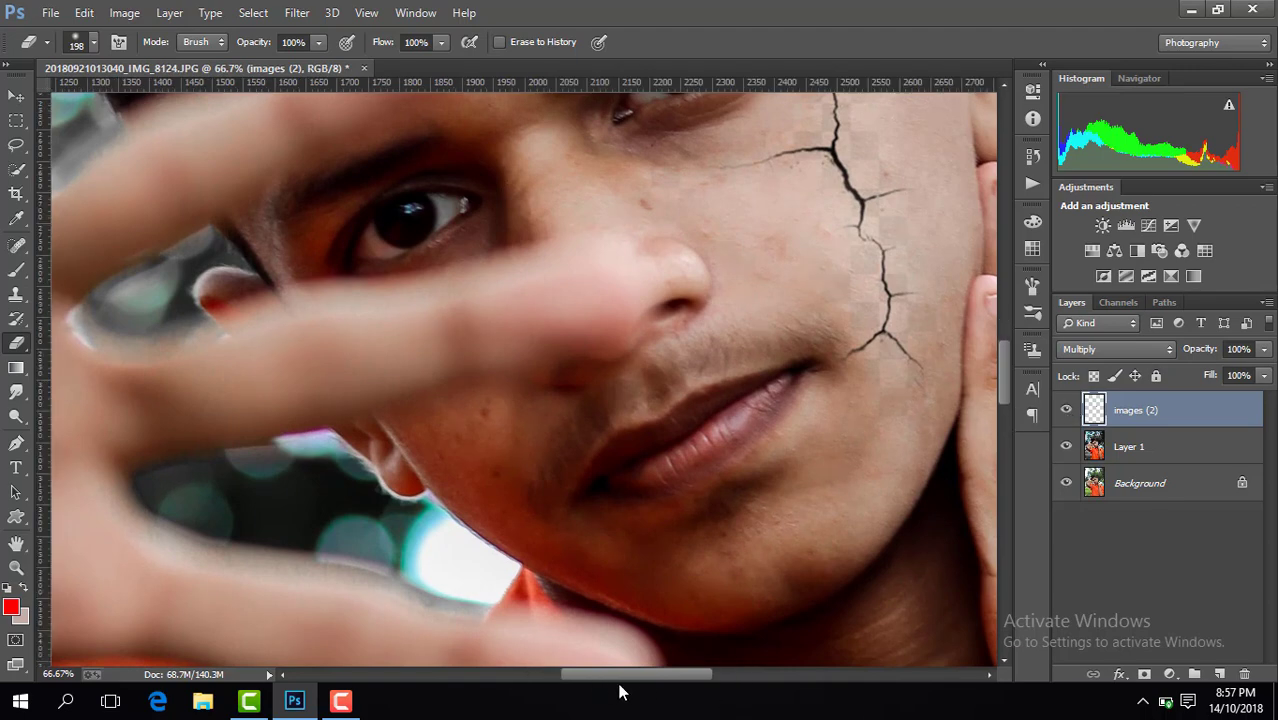
drag(680, 673, 748, 674)
key(ctrl+plus)
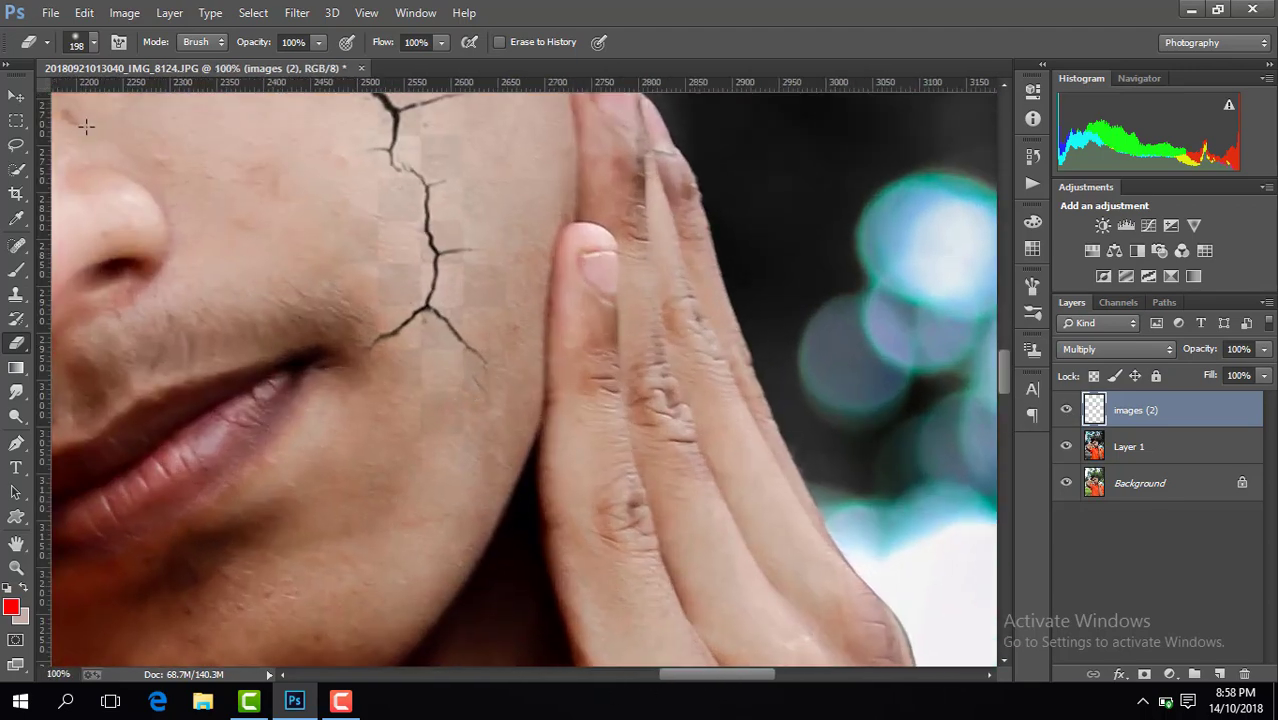
click(93, 43)
text(52)
key(Return)
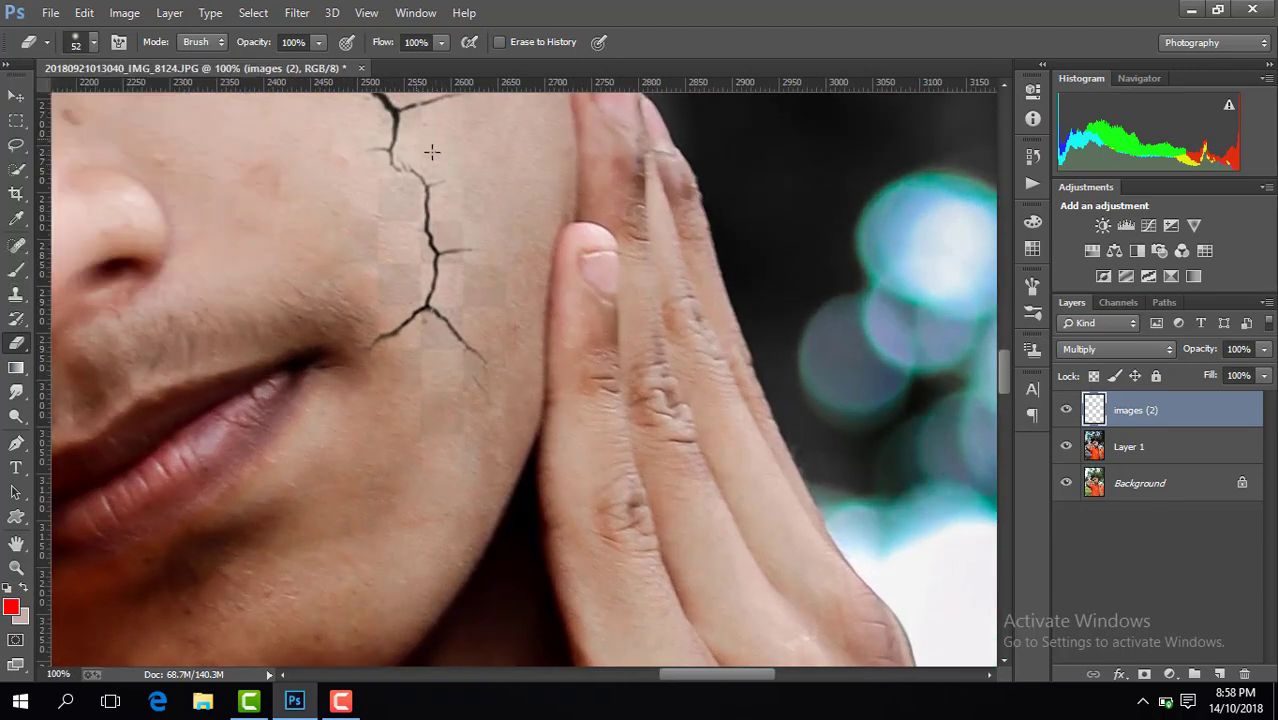
drag(503, 239, 476, 290)
drag(1008, 373, 1003, 341)
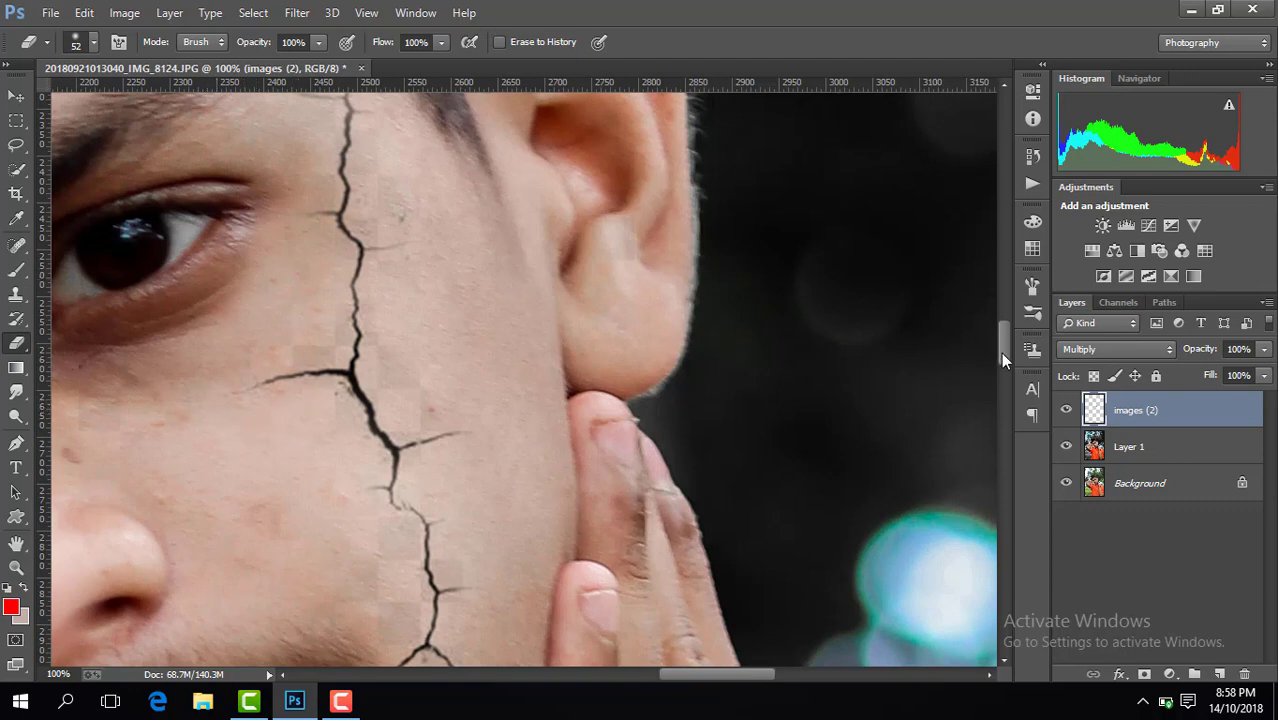
drag(1000, 352, 999, 337)
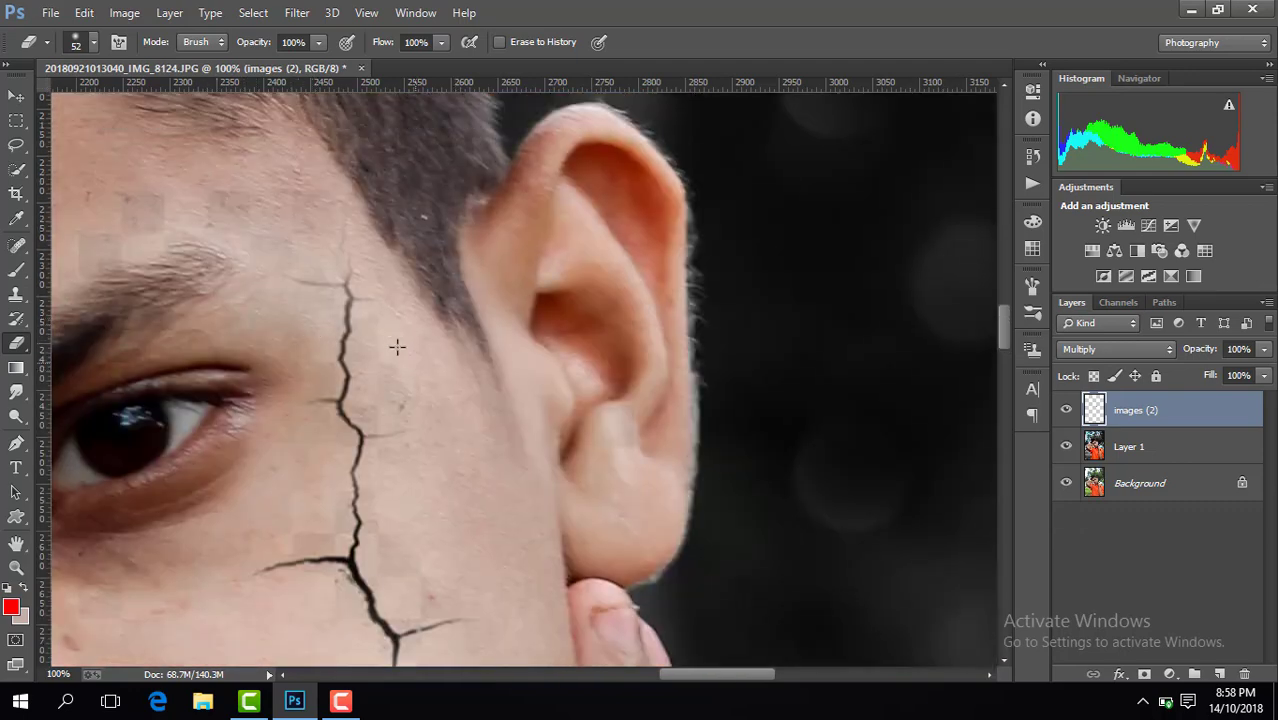
scroll(388, 423, down, 7)
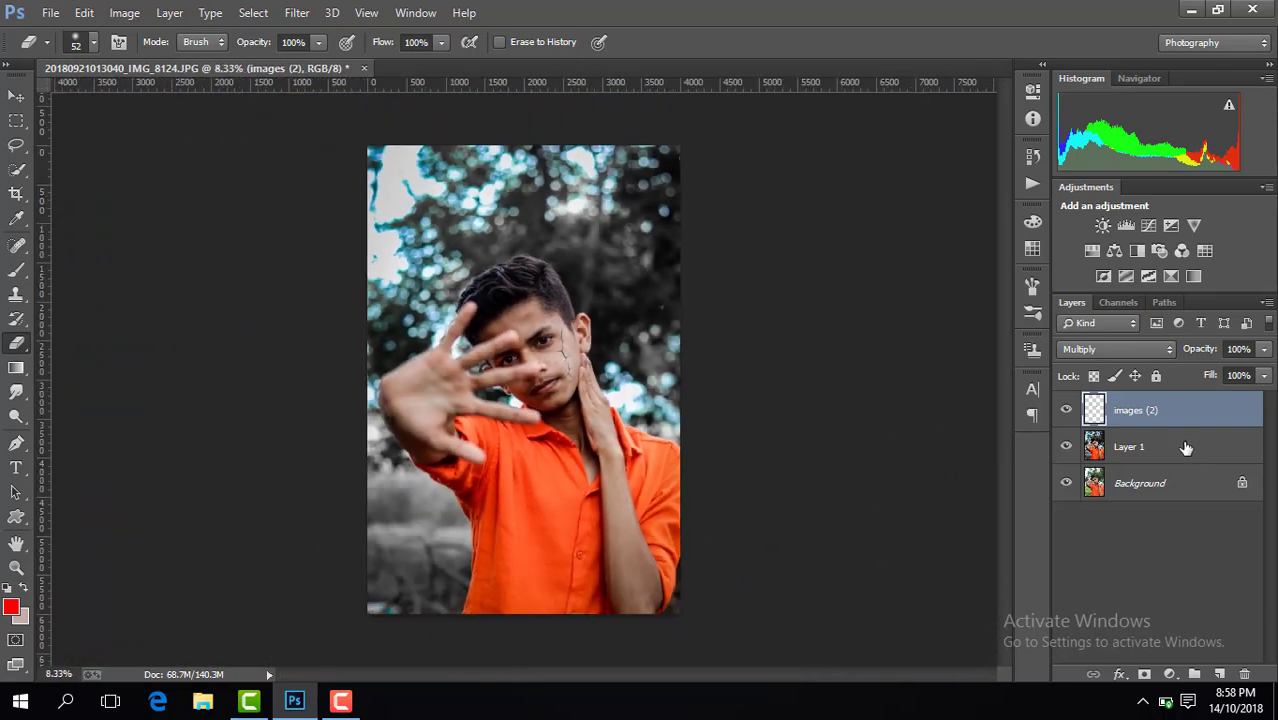
Duplicate Layer 1 and open the Camera Raw filter on the copy
right_click(1166, 414)
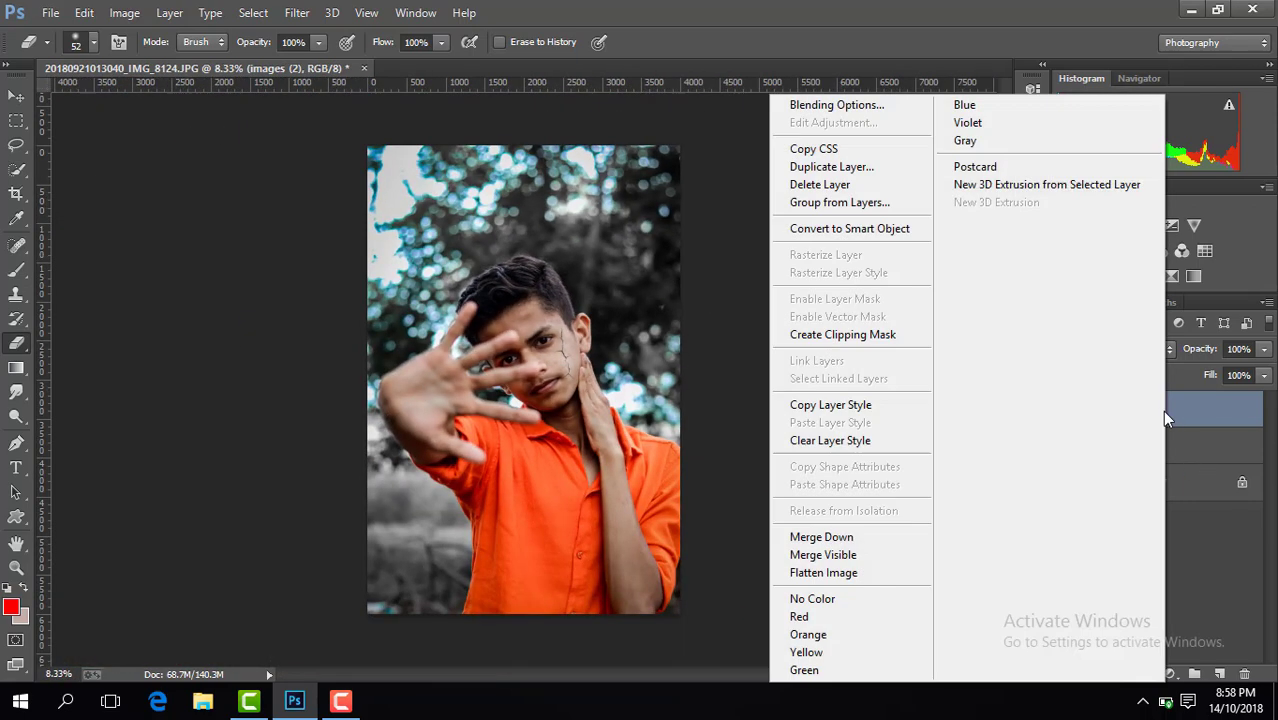
click(719, 505)
click(1171, 449)
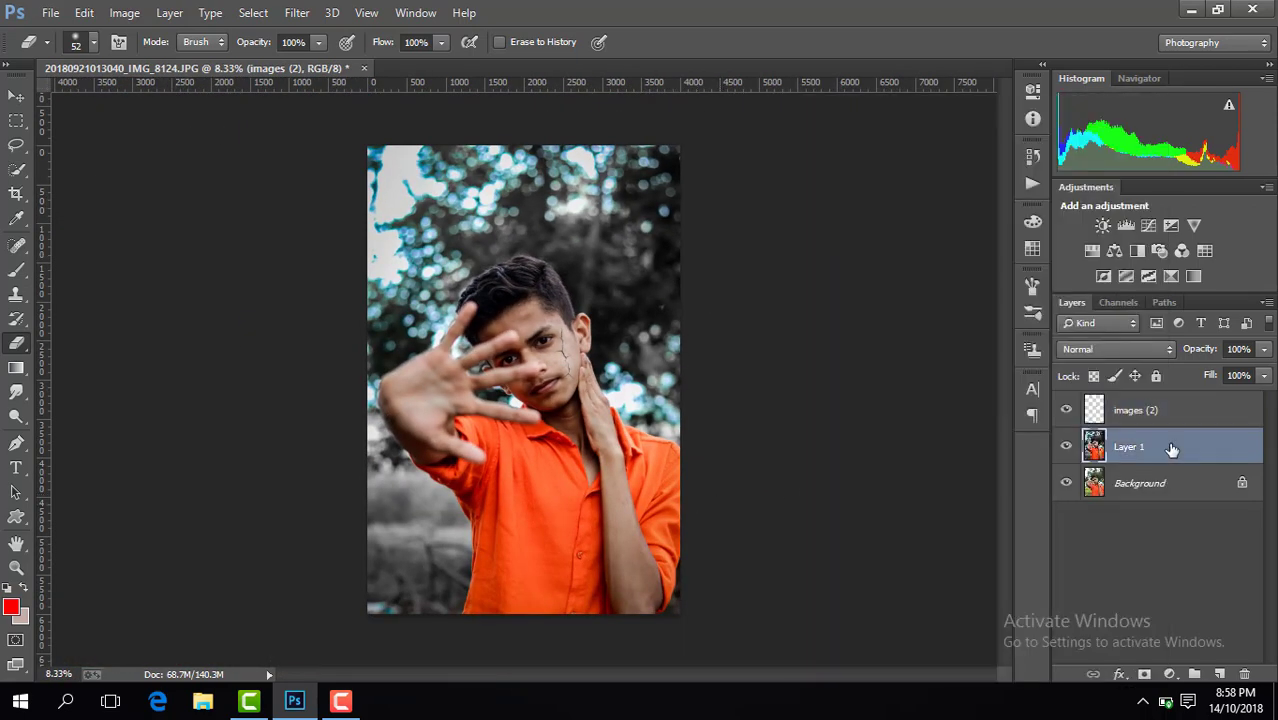
key(ctrl+j)
click(296, 12)
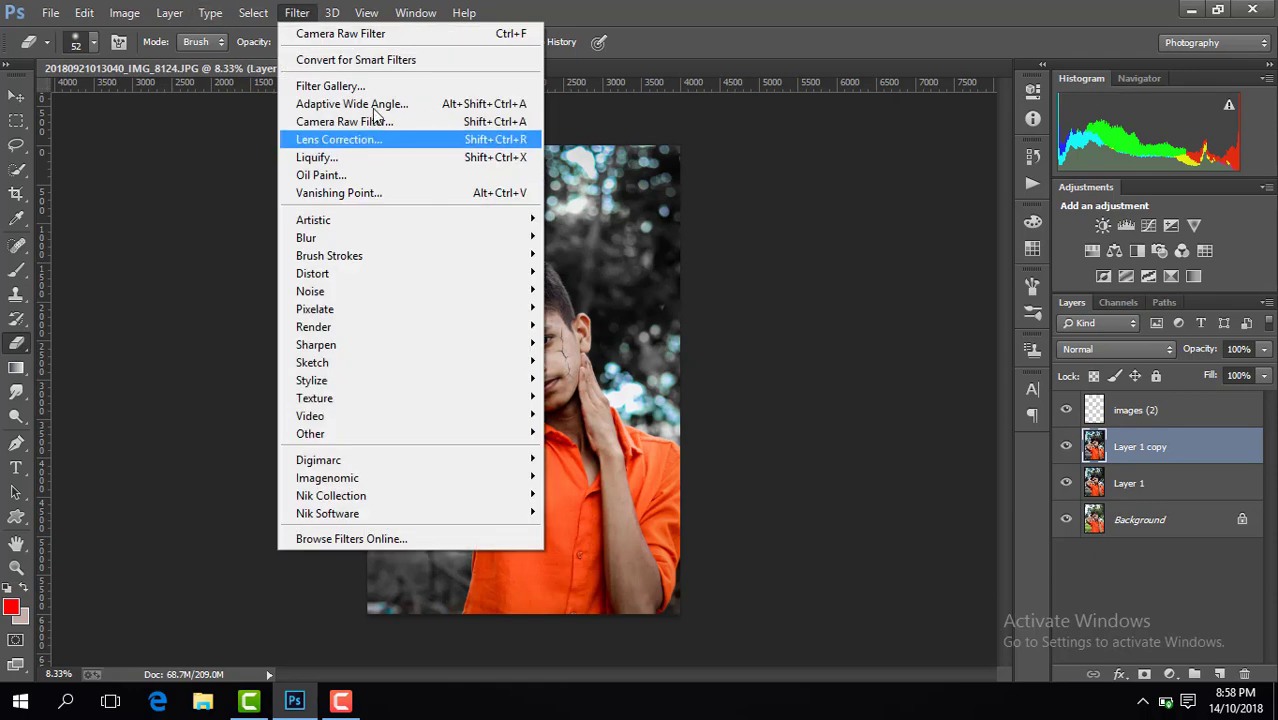
click(376, 122)
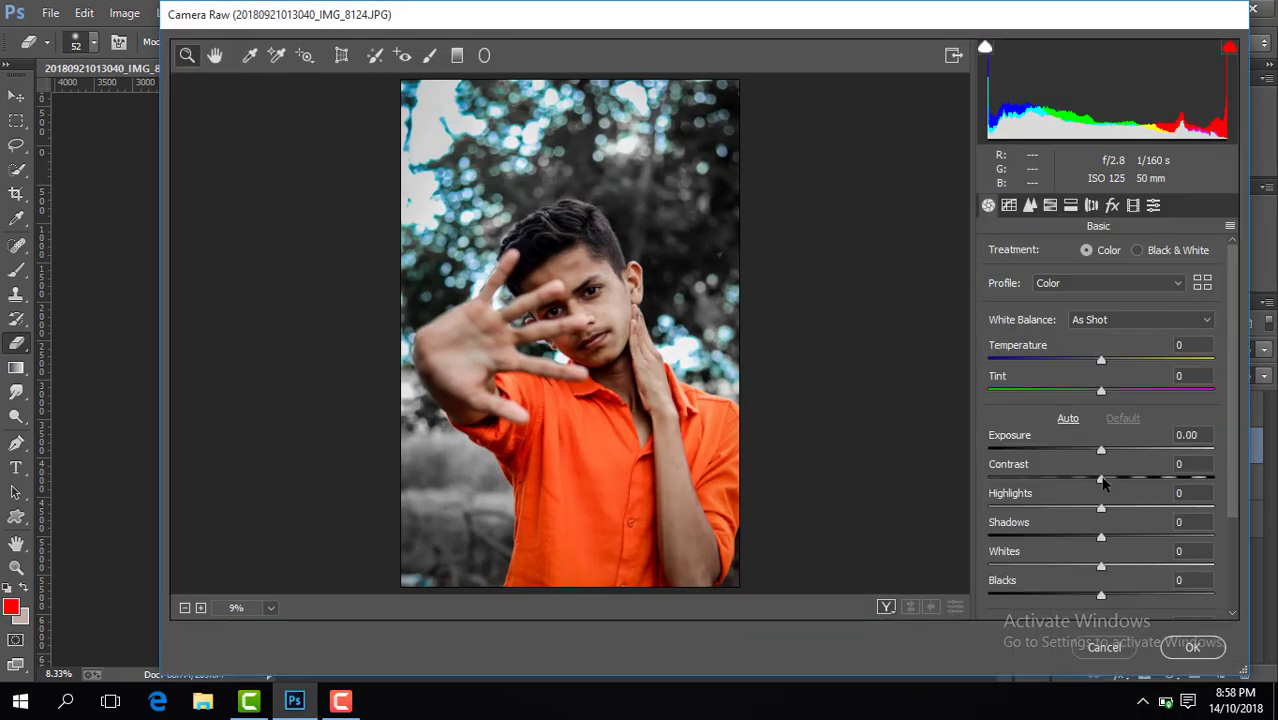
Set Contrast to +25, Highlights to -27, Shadows to +15, Blacks to -13, Clarity to +14 and Vibrance to +21
drag(1101, 481, 1129, 481)
mouse_move(1101, 595)
mouse_down()
mouse_move(1076, 597)
mouse_move(1087, 595)
mouse_up()
drag(1101, 538, 1117, 512)
scroll(1230, 443, down, 3)
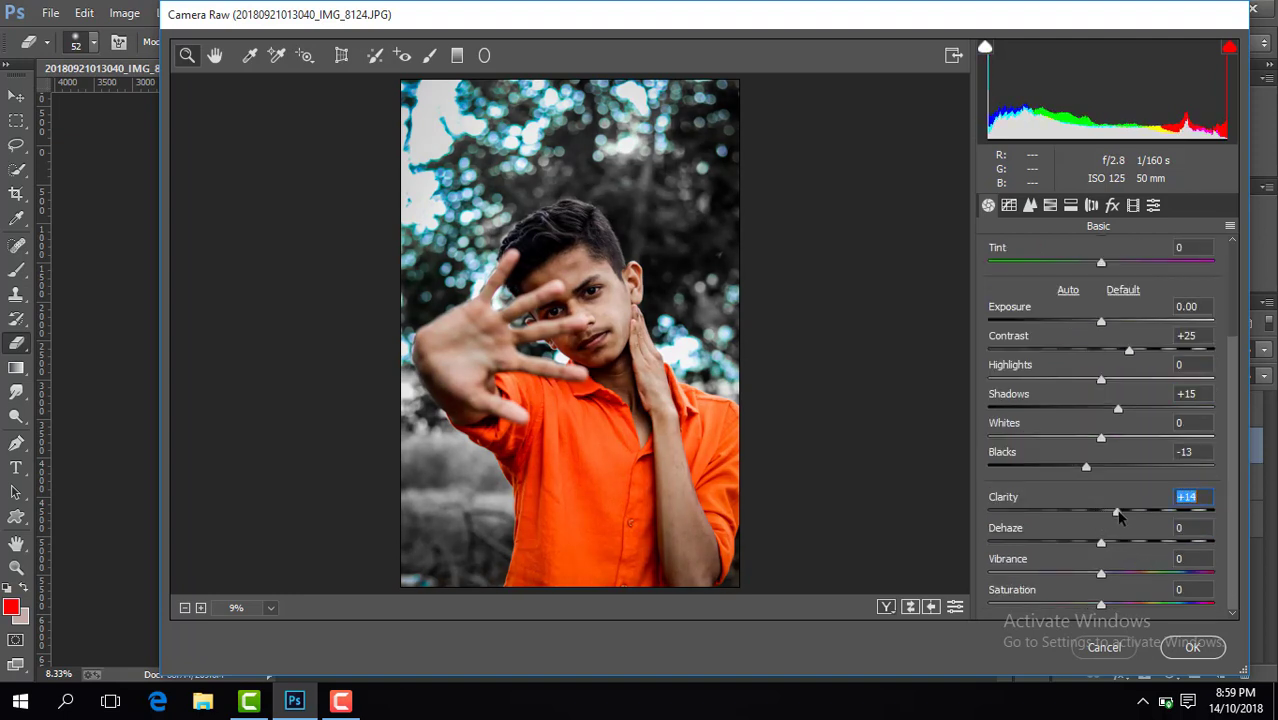
drag(1100, 381, 1071, 381)
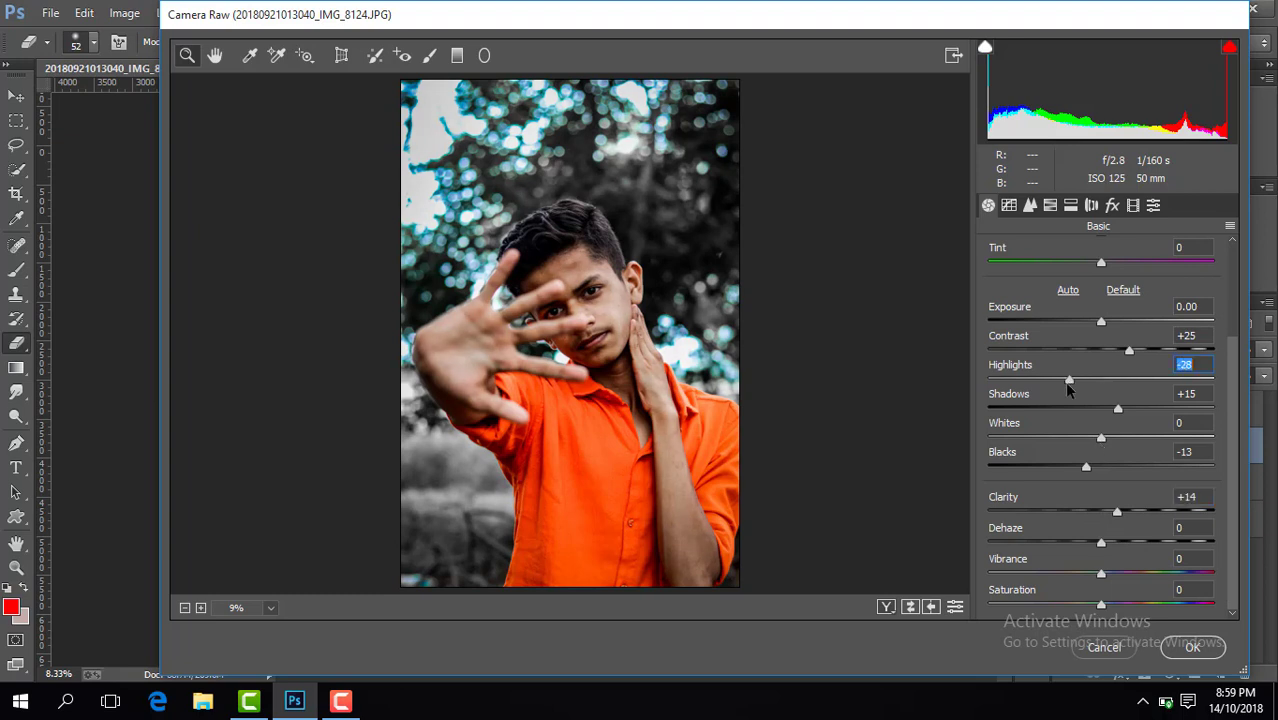
click(1101, 578)
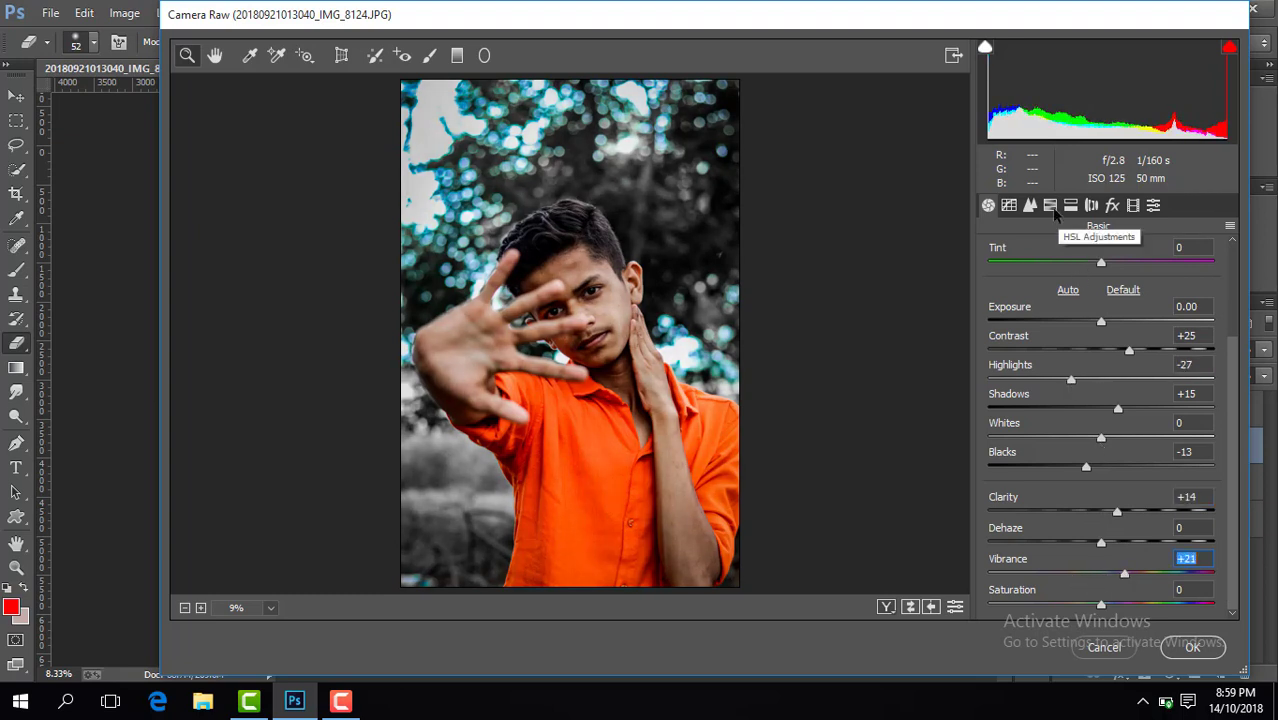
Adjust the HSL saturation to -8 for Oranges, +16 for Aquas and +18 for Blues
click(1050, 205)
click(1067, 252)
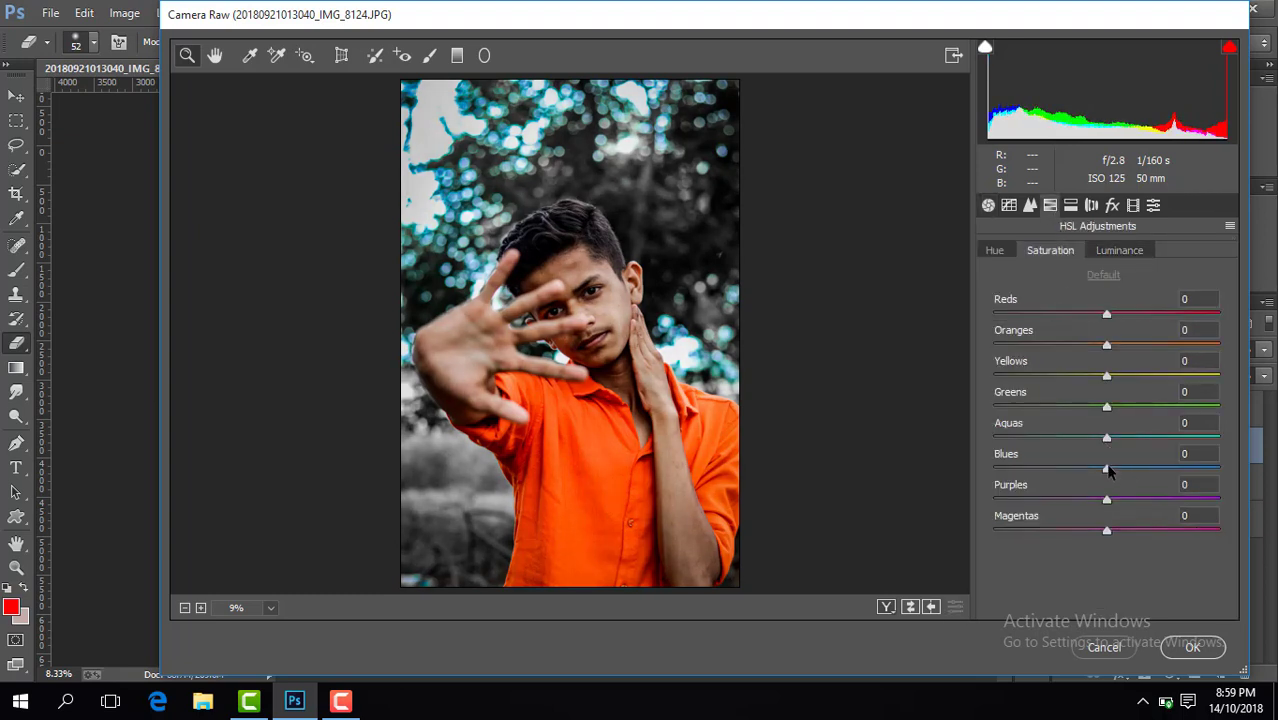
mouse_move(1107, 468)
mouse_down()
mouse_move(994, 468)
mouse_move(1144, 460)
mouse_move(1129, 466)
mouse_up()
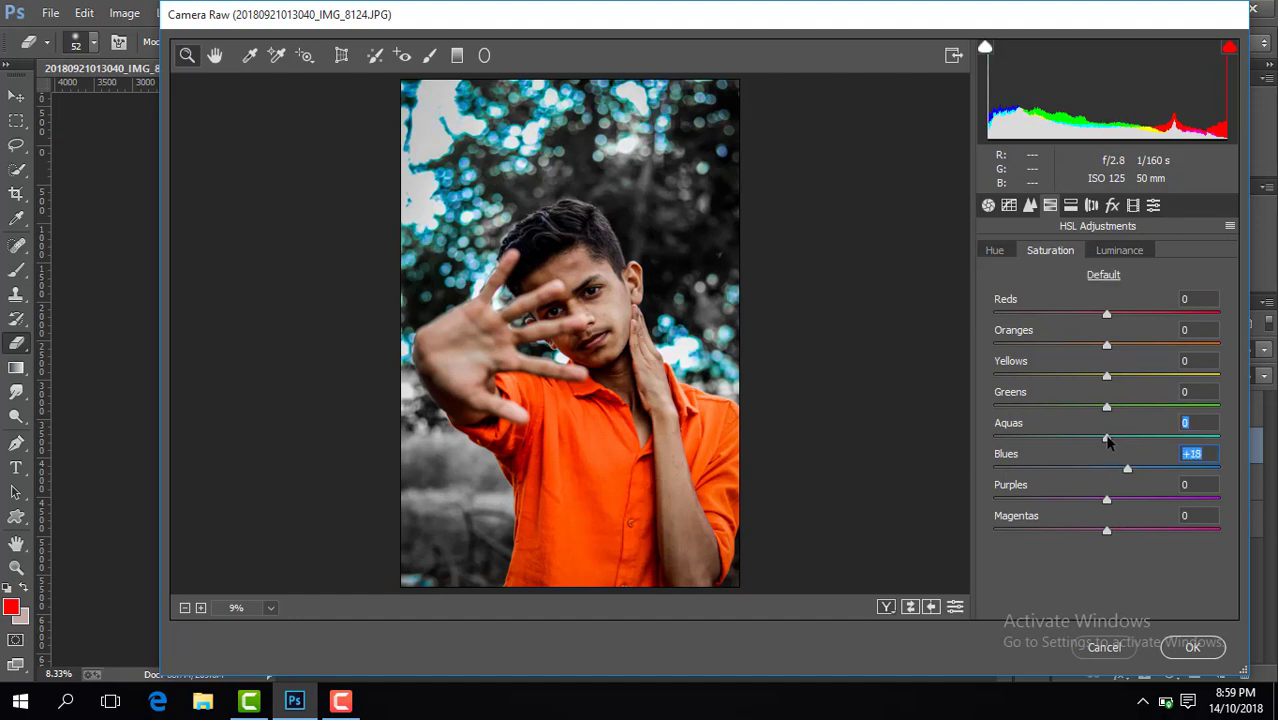
click(995, 250)
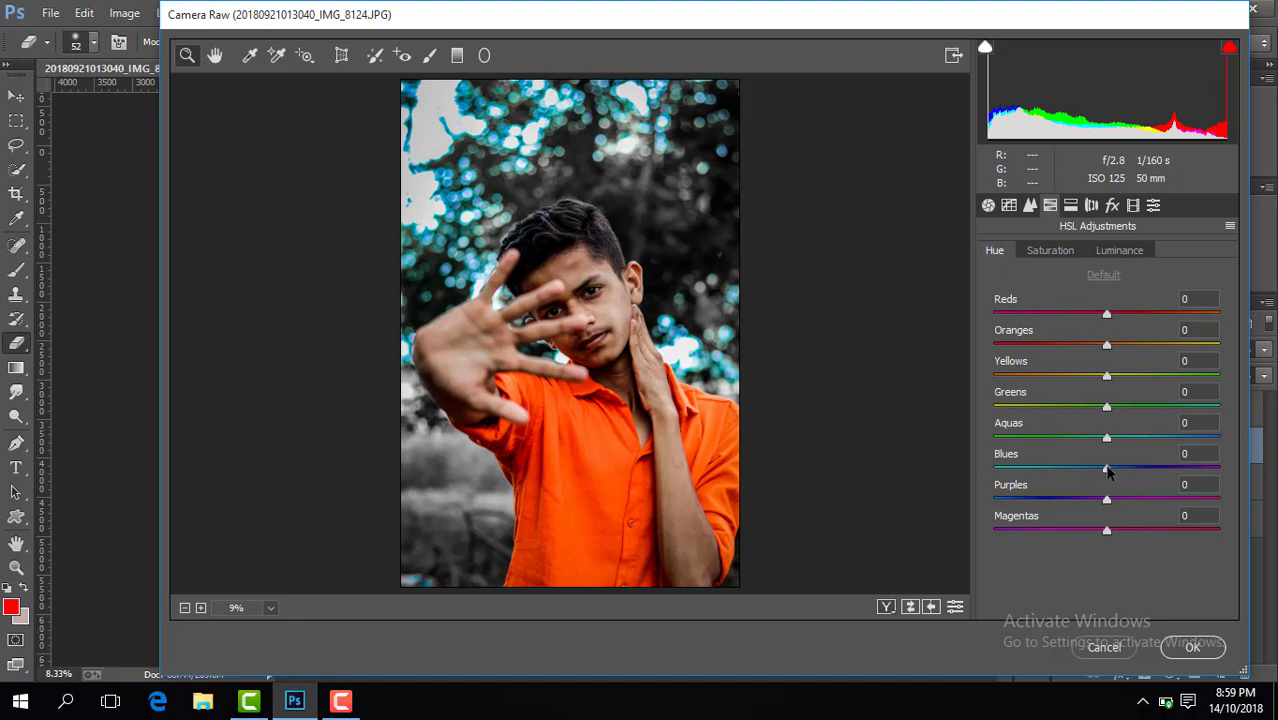
drag(1107, 470, 1093, 472)
click(1133, 251)
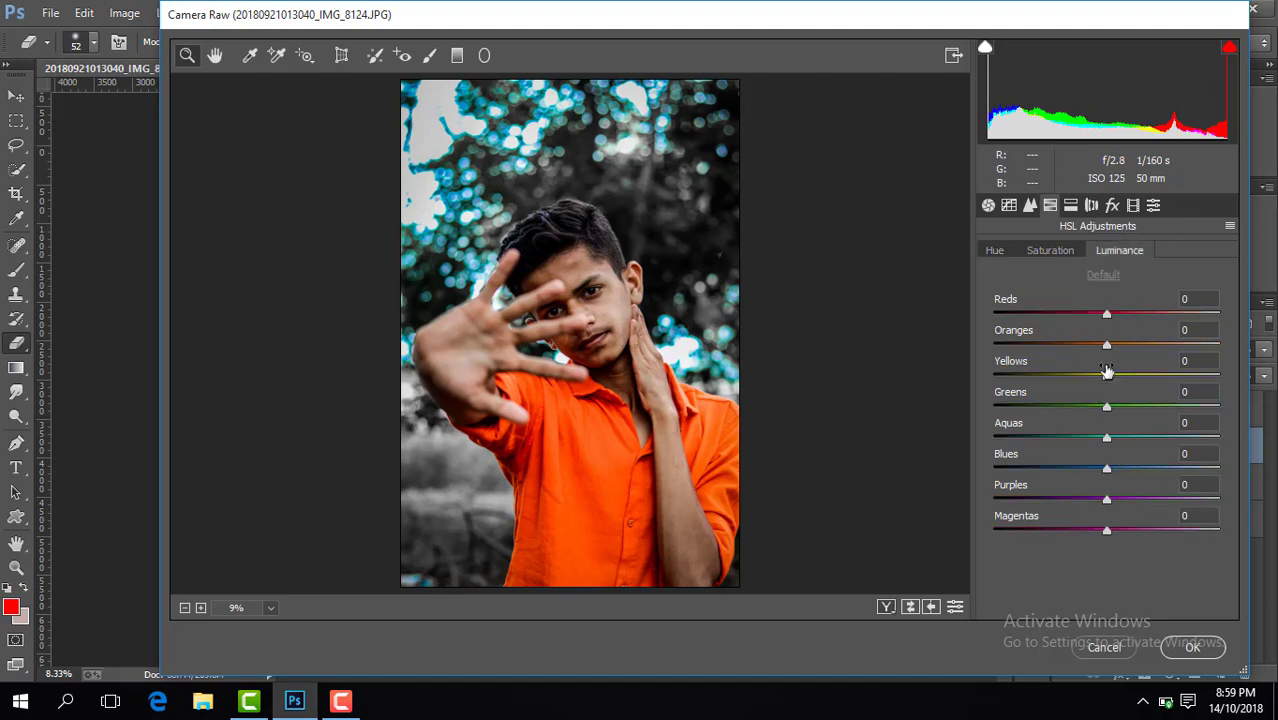
mouse_move(1106, 346)
mouse_down()
mouse_move(1122, 346)
mouse_move(1098, 346)
mouse_up()
click(1050, 251)
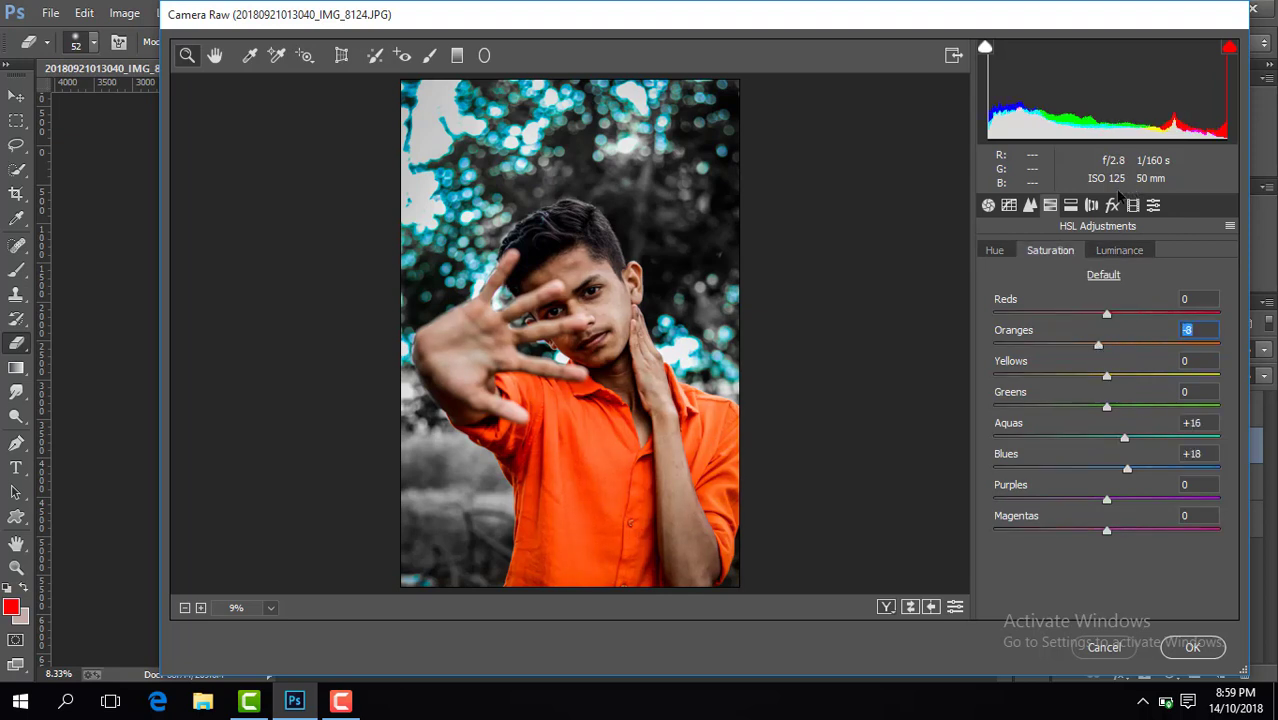
Set the post-crop vignetting amount to -25 and apply the Camera Raw filter to the layer copy
click(1113, 205)
drag(1107, 452, 1076, 452)
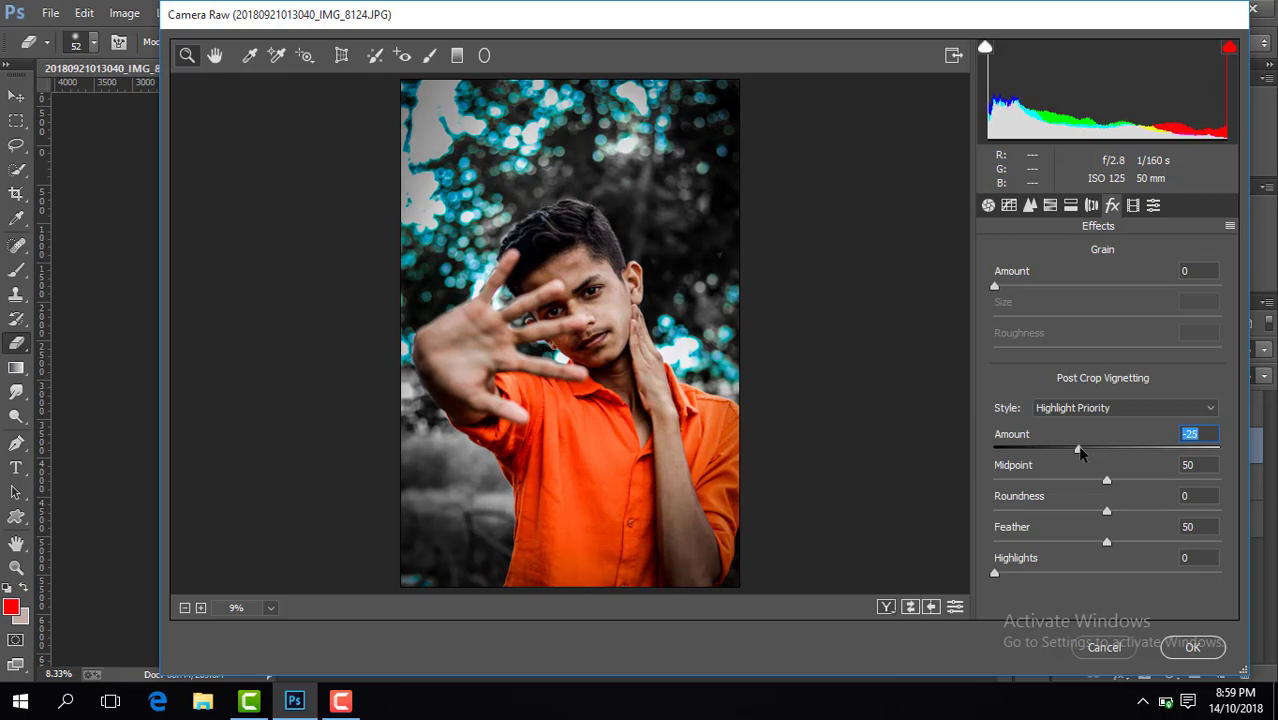
click(1190, 647)
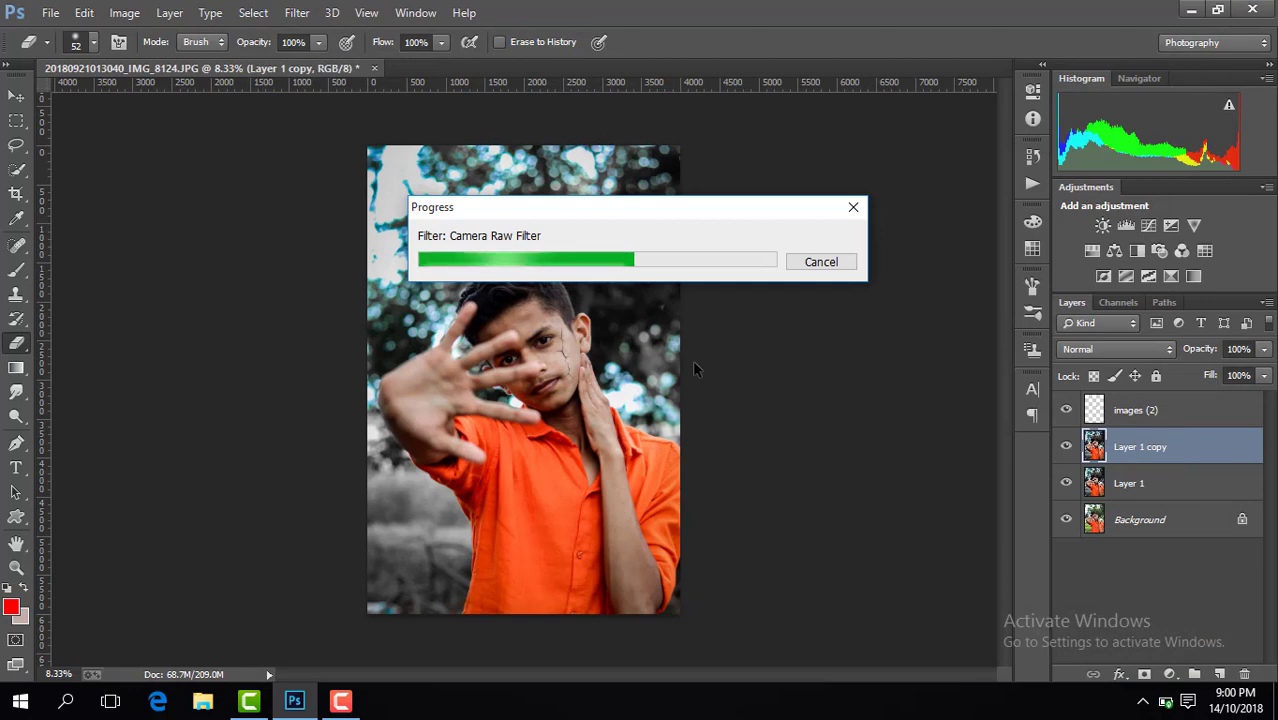
Examine the filtered portrait as a whole and the cracked face up close
key(ctrl+minus)
key(ctrl+minus)
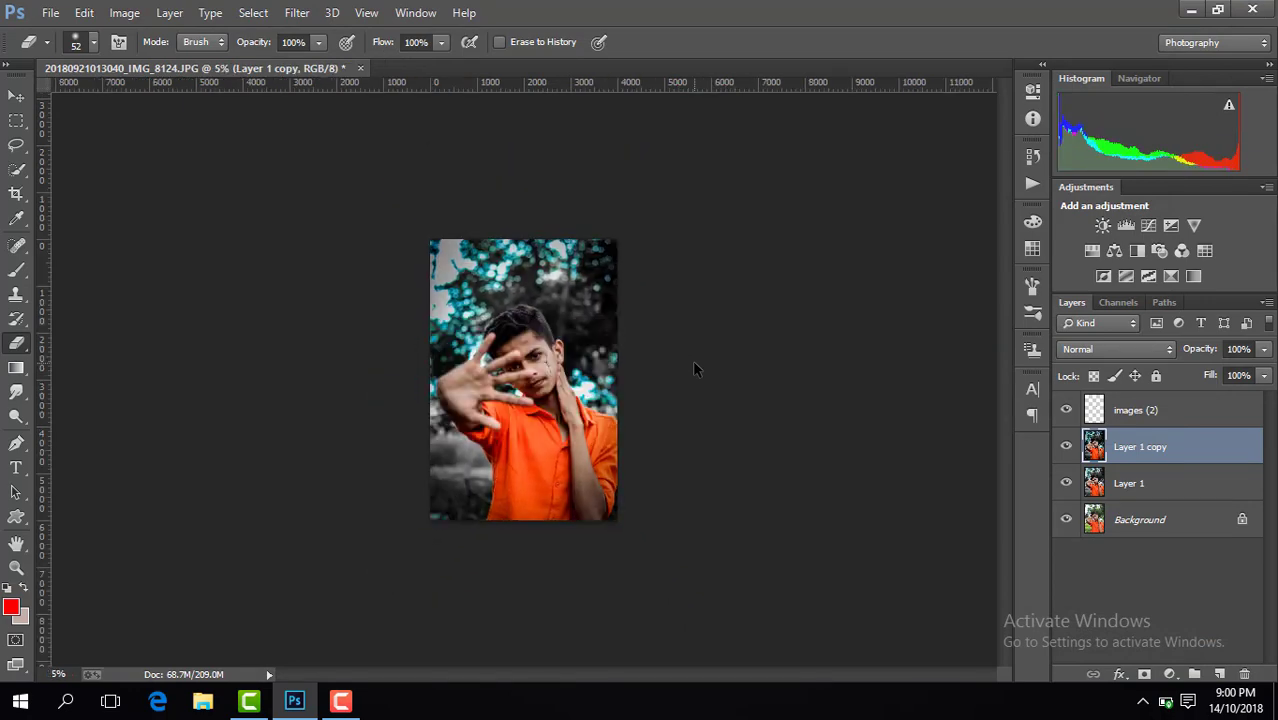
key(ctrl+minus)
key(ctrl+minus)
key(ctrl+minus)
key(ctrl+plus)
key(ctrl+plus)
key(ctrl+plus)
key(ctrl+plus)
key(ctrl+plus)
key(ctrl+plus)
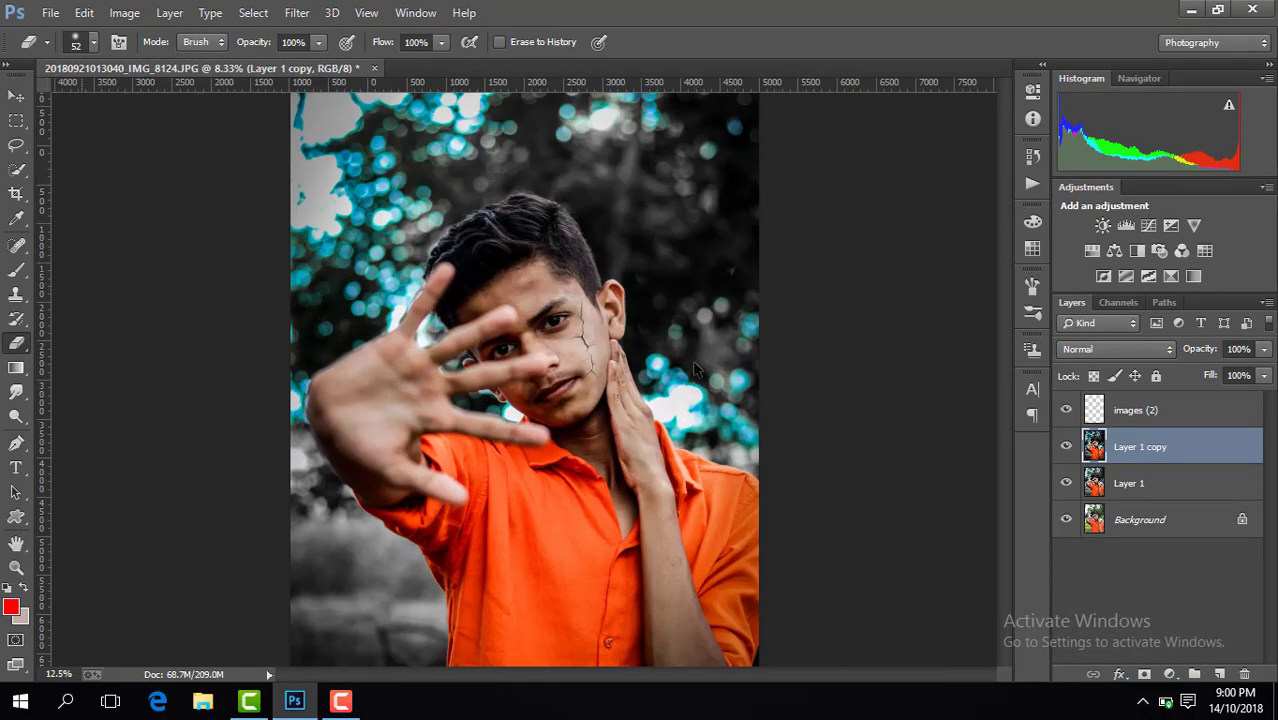
key(ctrl+plus)
key(ctrl+plus)
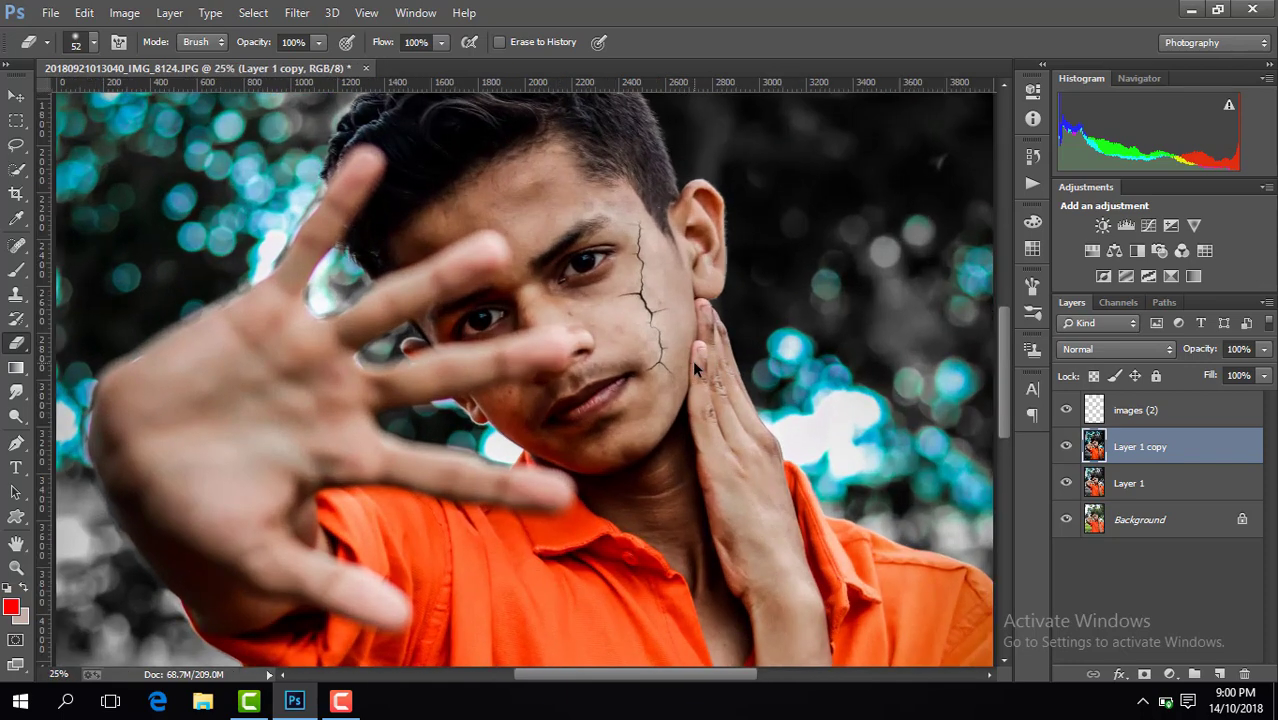
key(ctrl+minus)
key(ctrl+minus)
key(ctrl+minus)
key(ctrl+minus)
key(ctrl+minus)
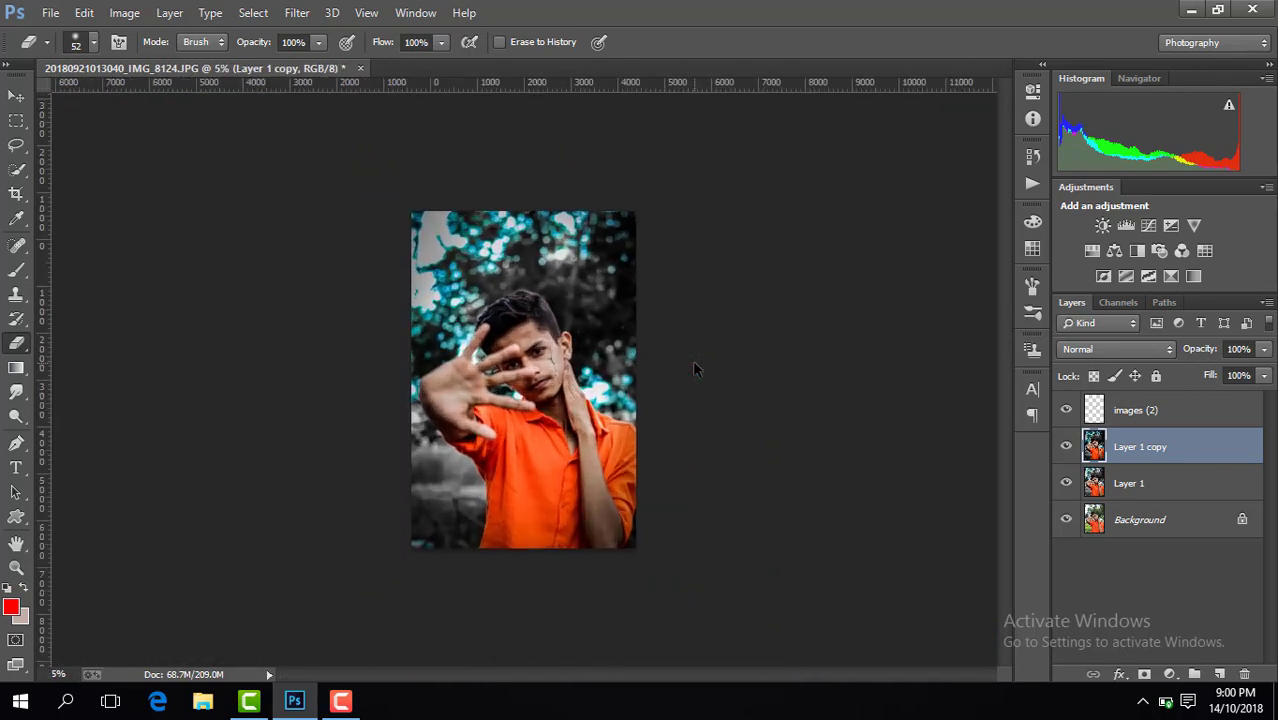
key(ctrl+plus)
Place the images (1) fire picture over the centre of the portrait at about 986% scale
click(49, 13)
click(150, 282)
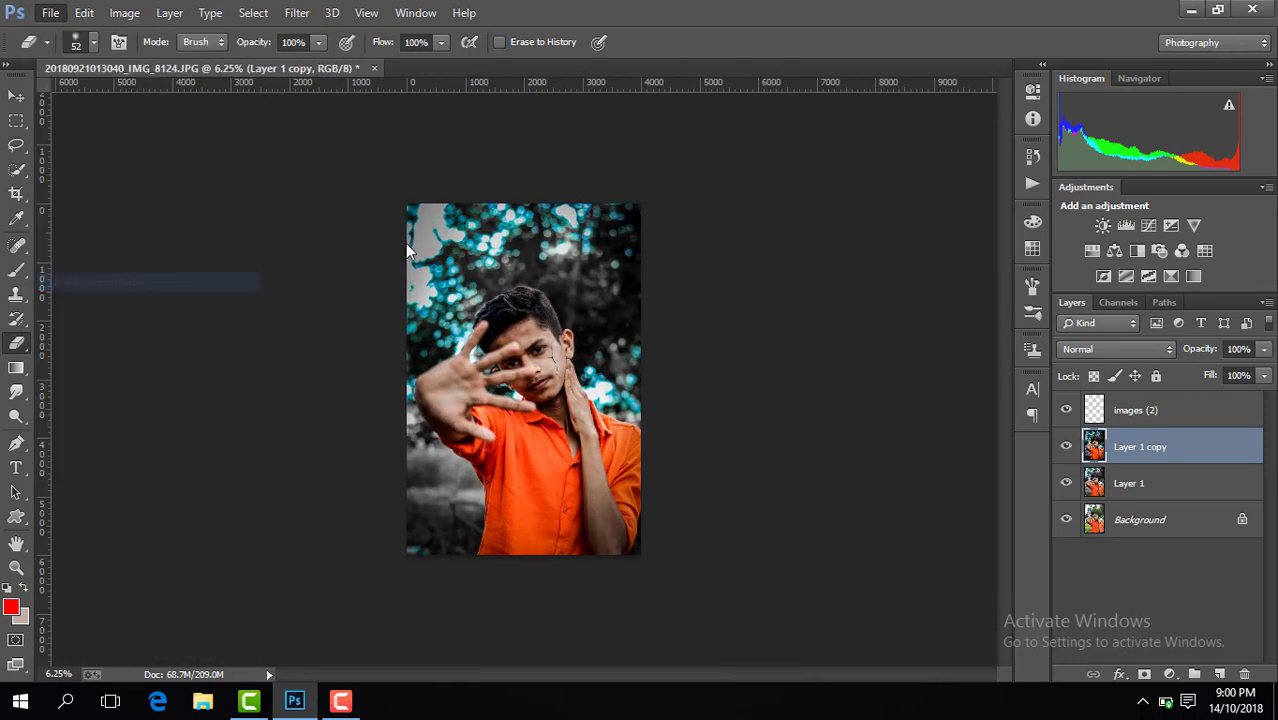
drag(827, 140, 853, 218)
drag(828, 175, 827, 118)
double_click(540, 285)
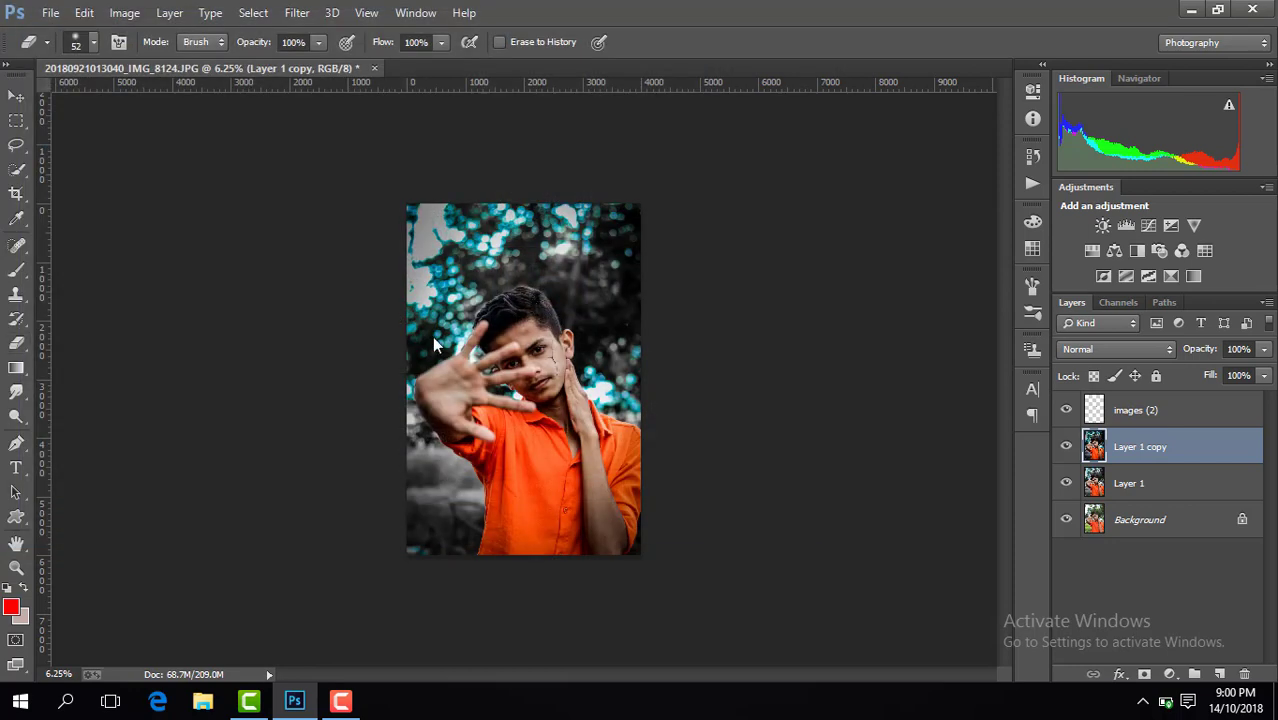
drag(536, 389, 604, 441)
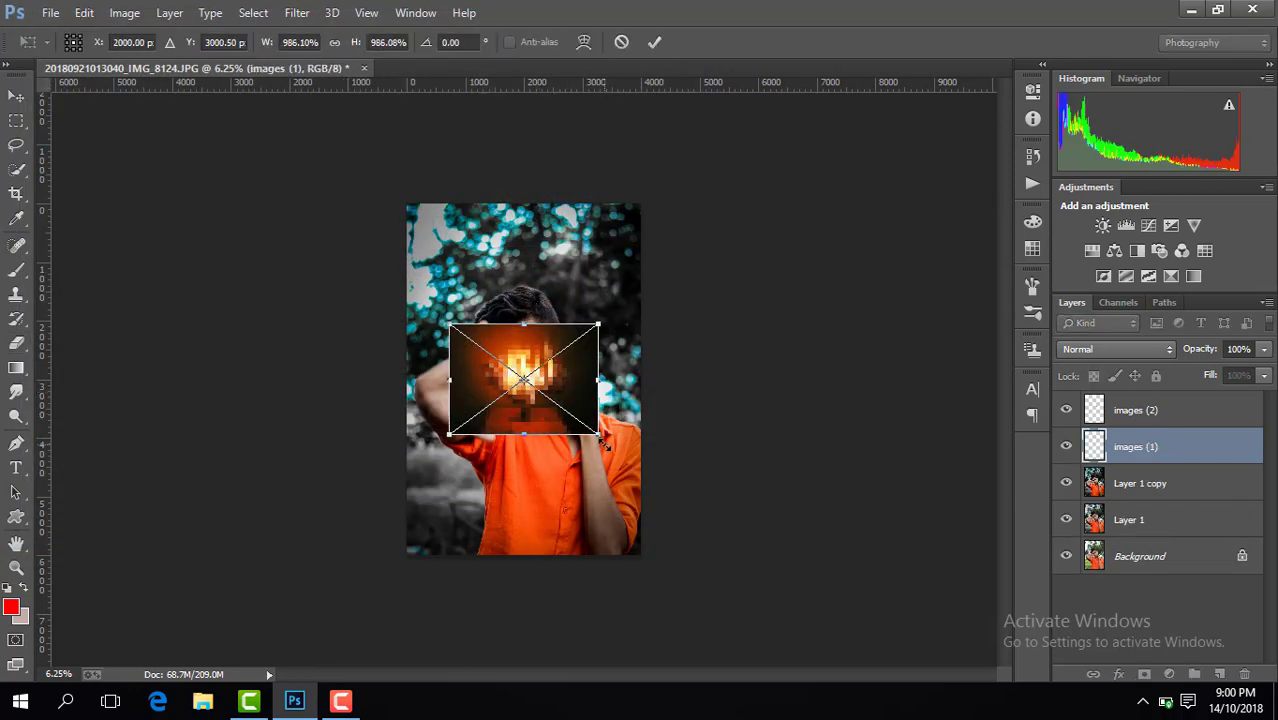
key(Return)
key(ctrl+plus)
key(ctrl+plus)
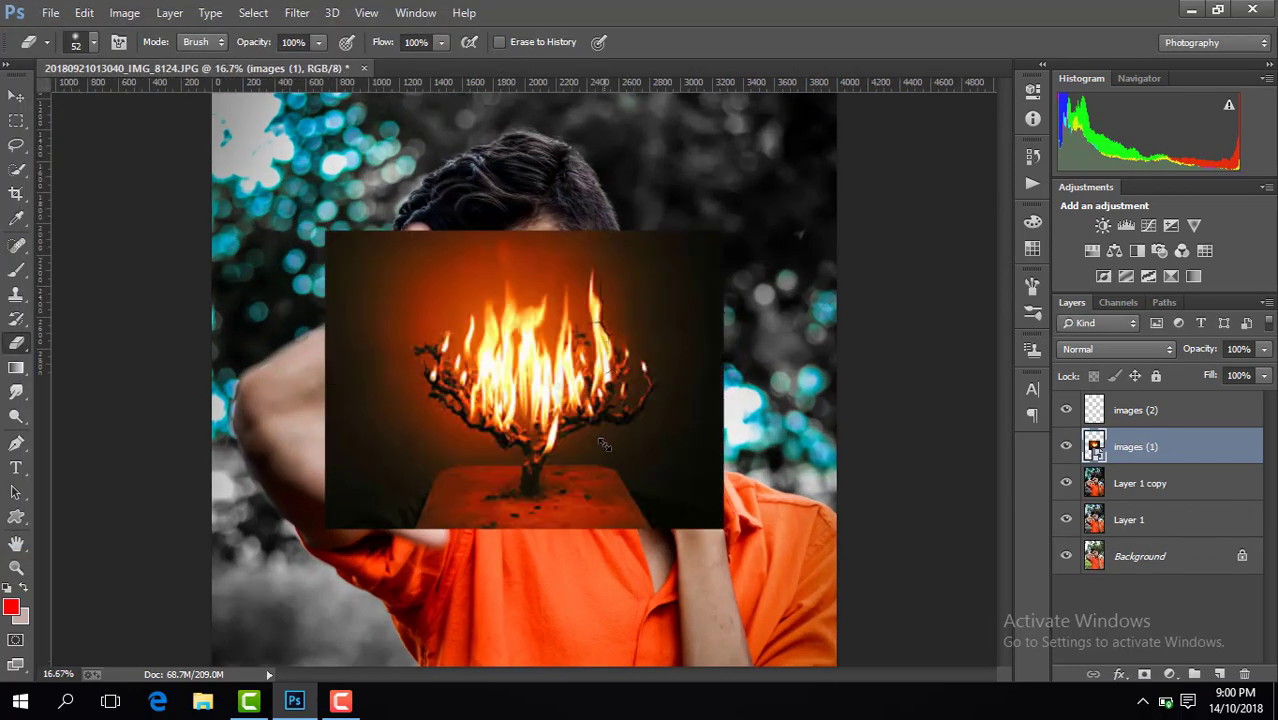
Blend the images (1) fire layer in Screen mode, and move and rotate it about 25° over the raised hand
click(1098, 349)
click(1071, 162)
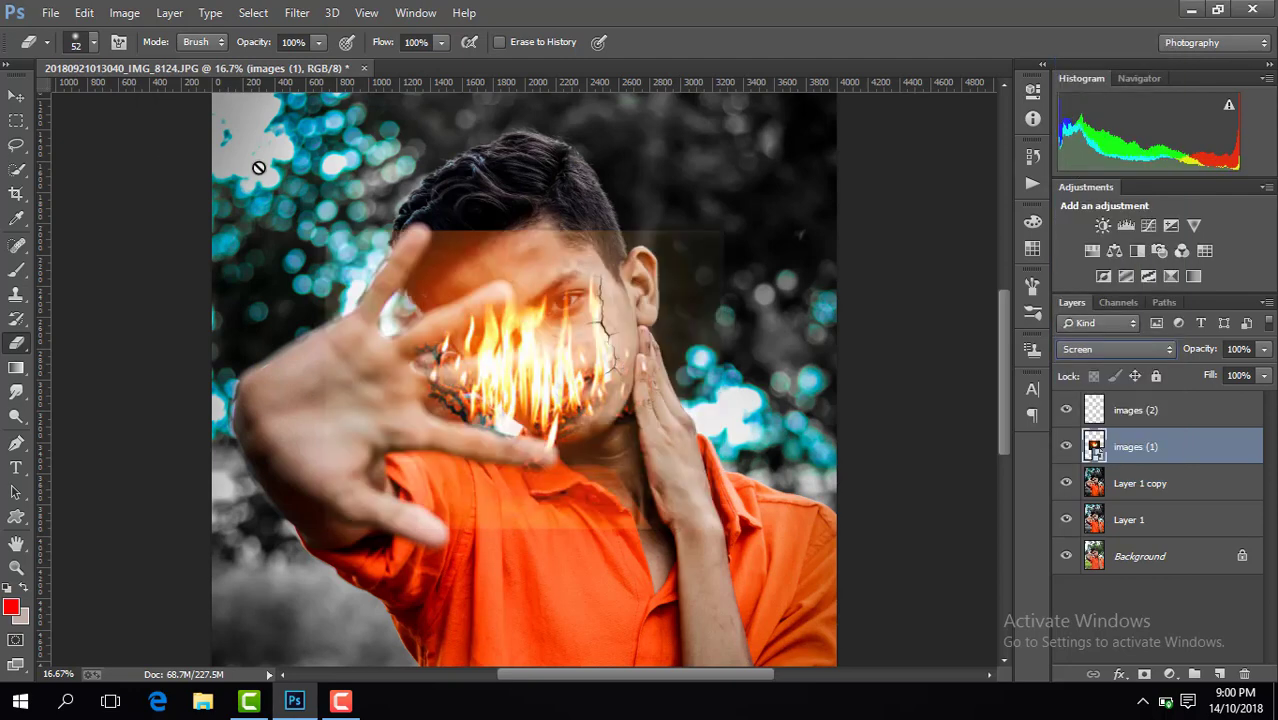
click(16, 95)
drag(721, 399, 601, 342)
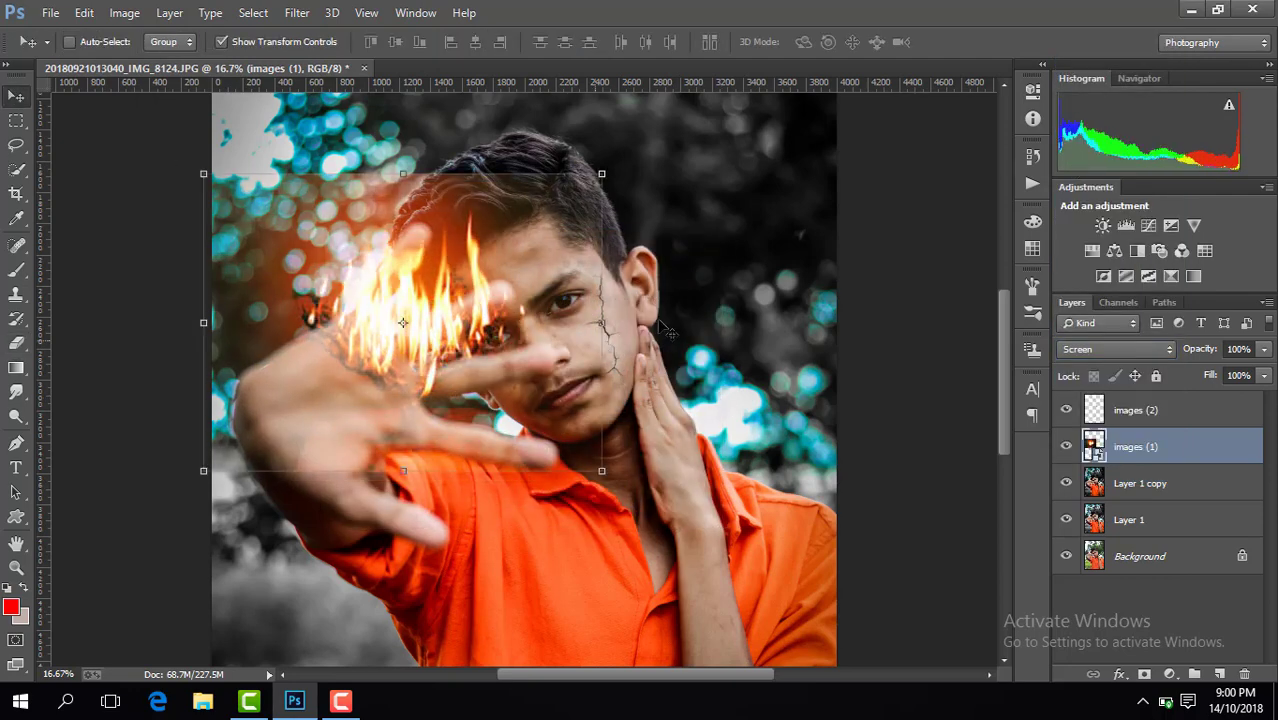
drag(639, 304, 576, 361)
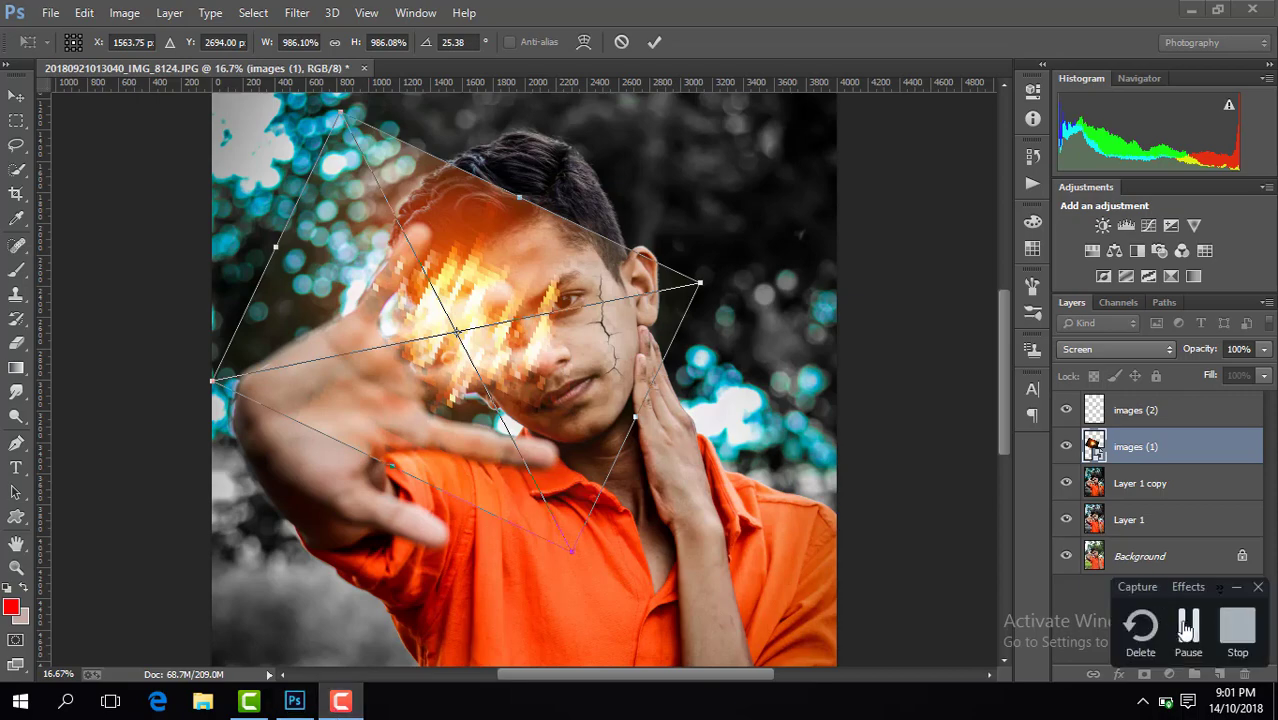
click(341, 701)
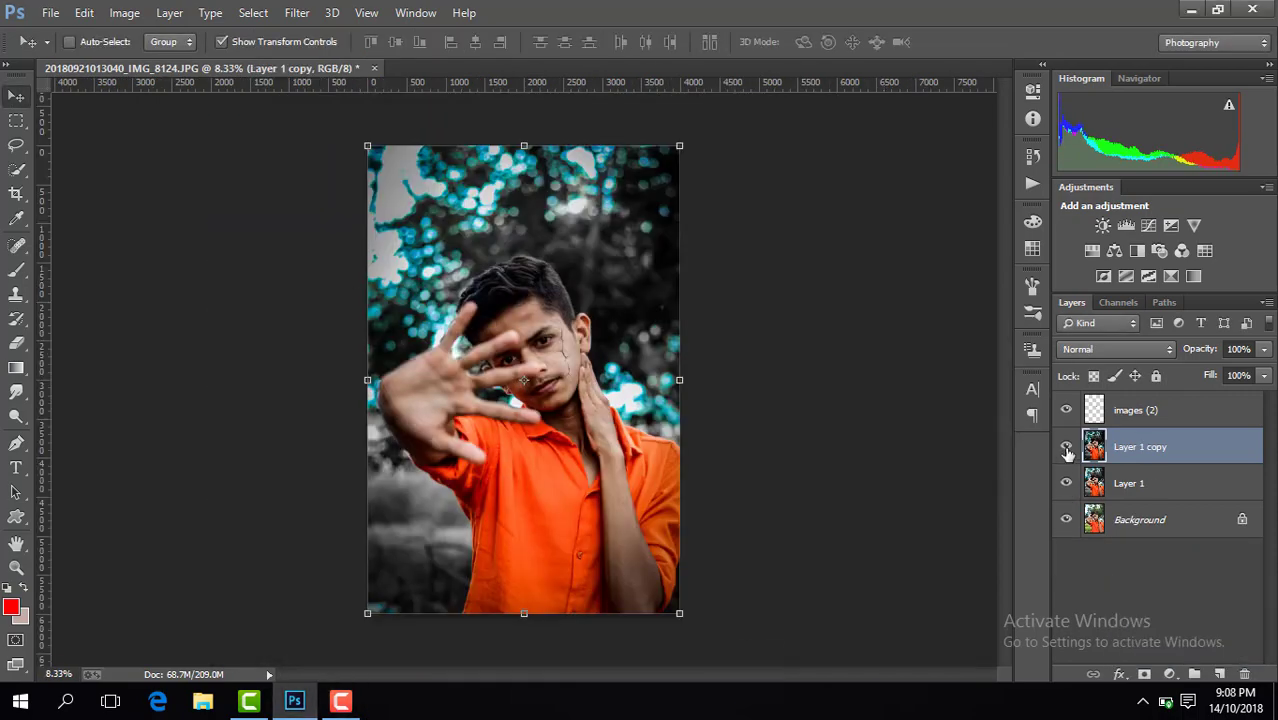
Compare the portrait with and without Layer 1 copy, and duplicate that layer
click(1066, 447)
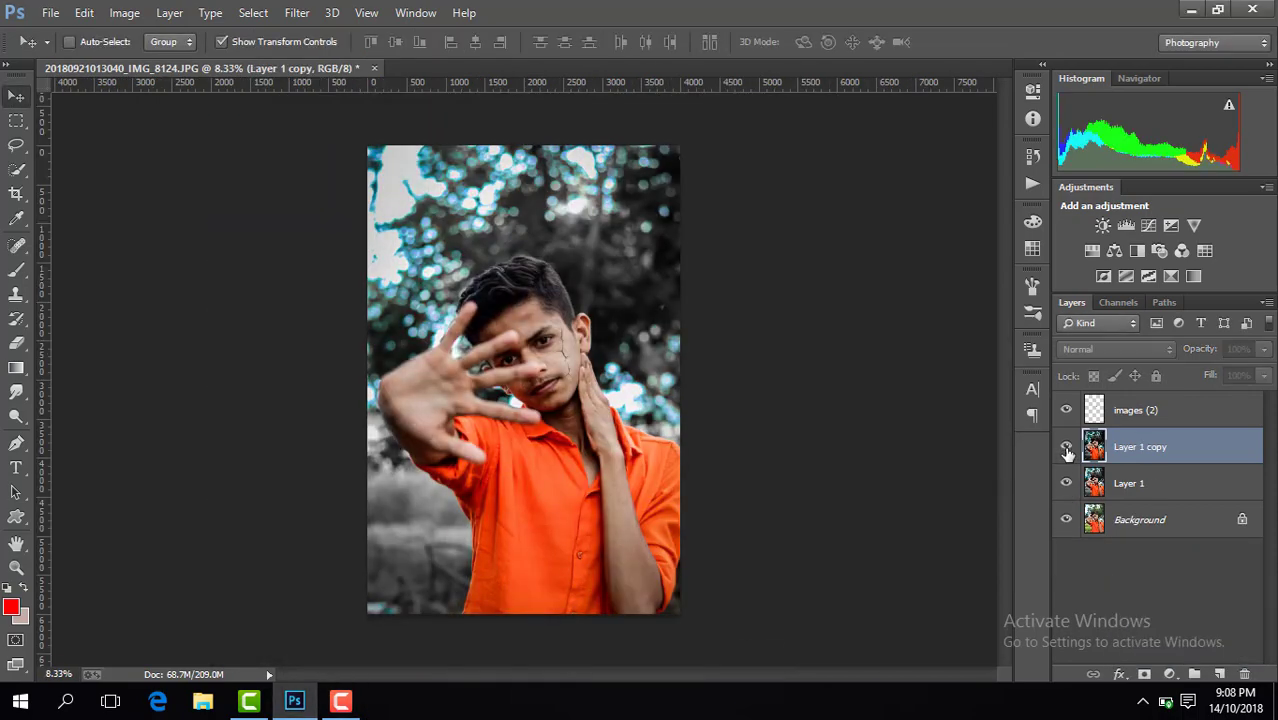
click(1066, 447)
key(ctrl+j)
Hide the images (2) crack overlay to expose the bare facial skin for retouching
key(ctrl+plus)
key(ctrl+plus)
key(ctrl+plus)
key(ctrl+plus)
key(ctrl+plus)
key(ctrl+plus)
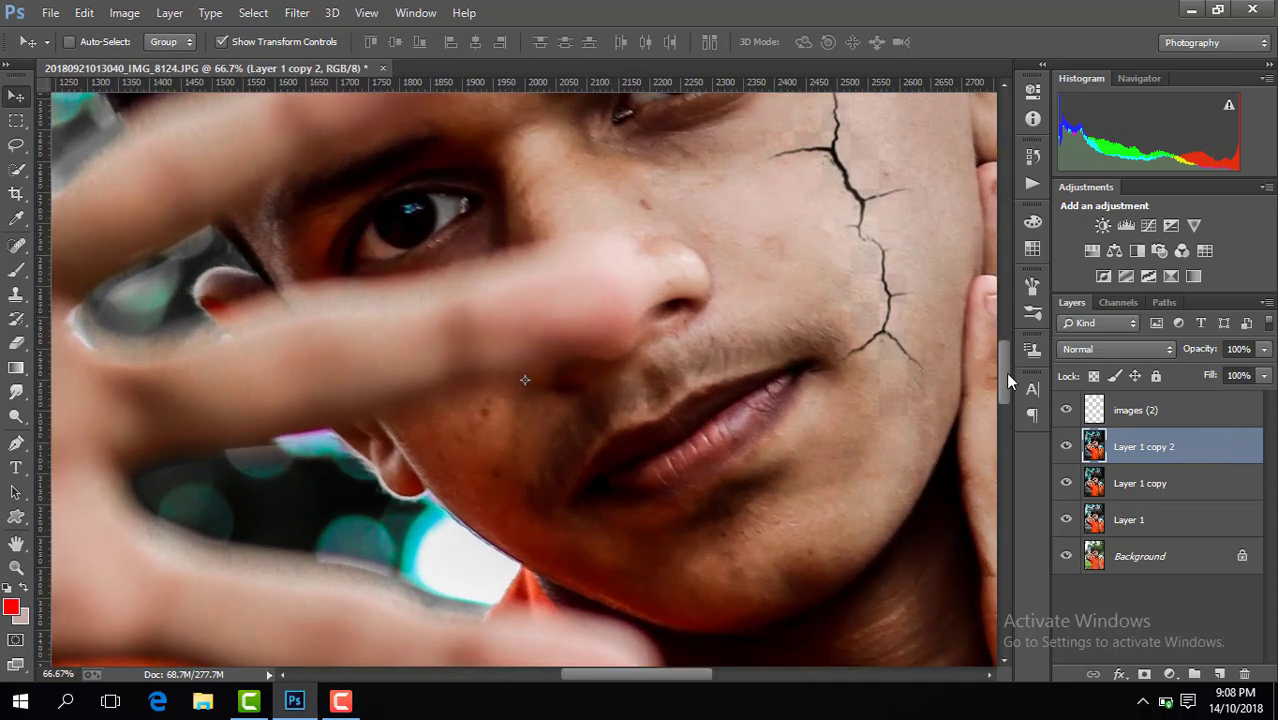
drag(1005, 372, 1003, 335)
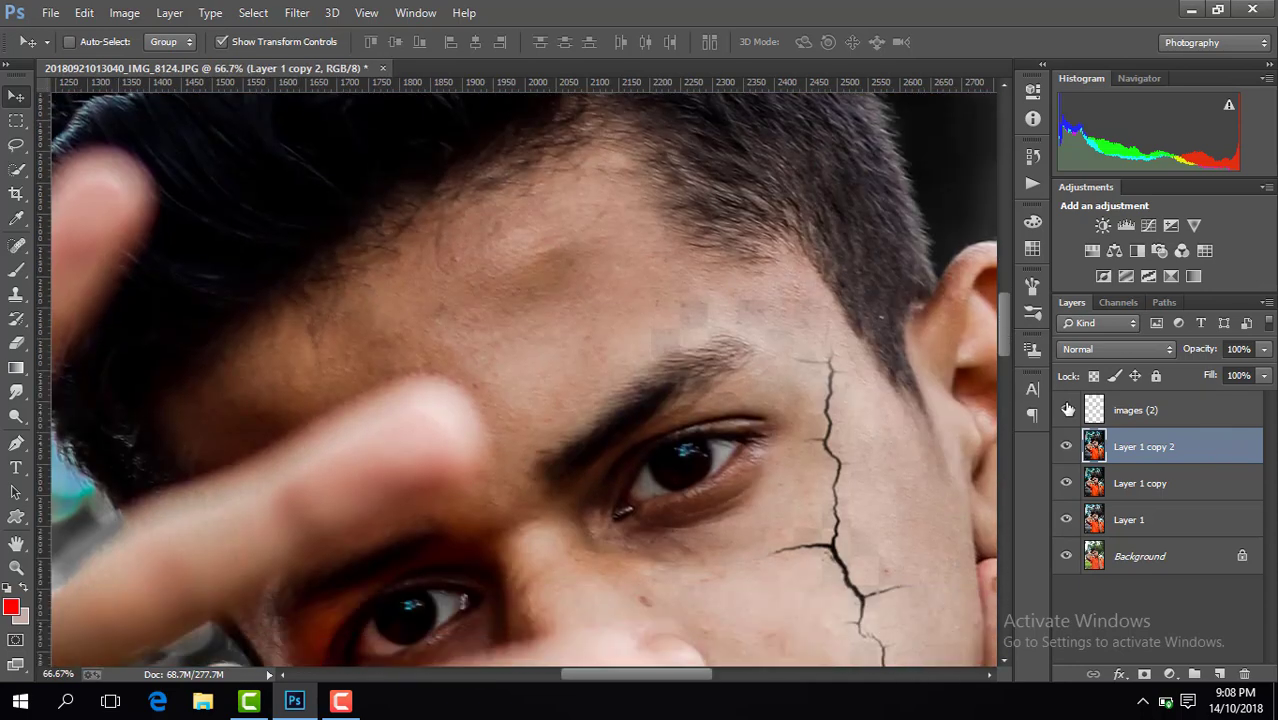
click(1066, 410)
Smooth the forehead skin on the duplicated layer using the Mixer Brush at 89 px and 0% hardness
drag(16, 269, 105, 320)
click(94, 44)
click(149, 102)
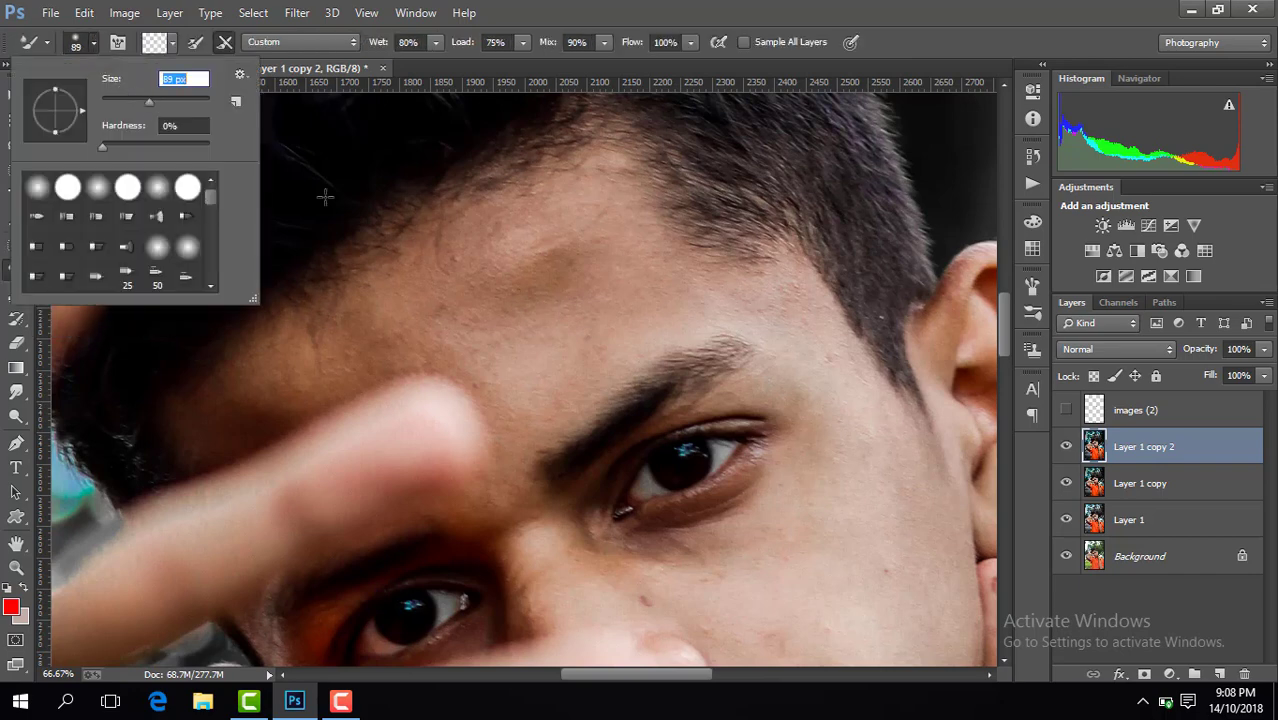
click(527, 319)
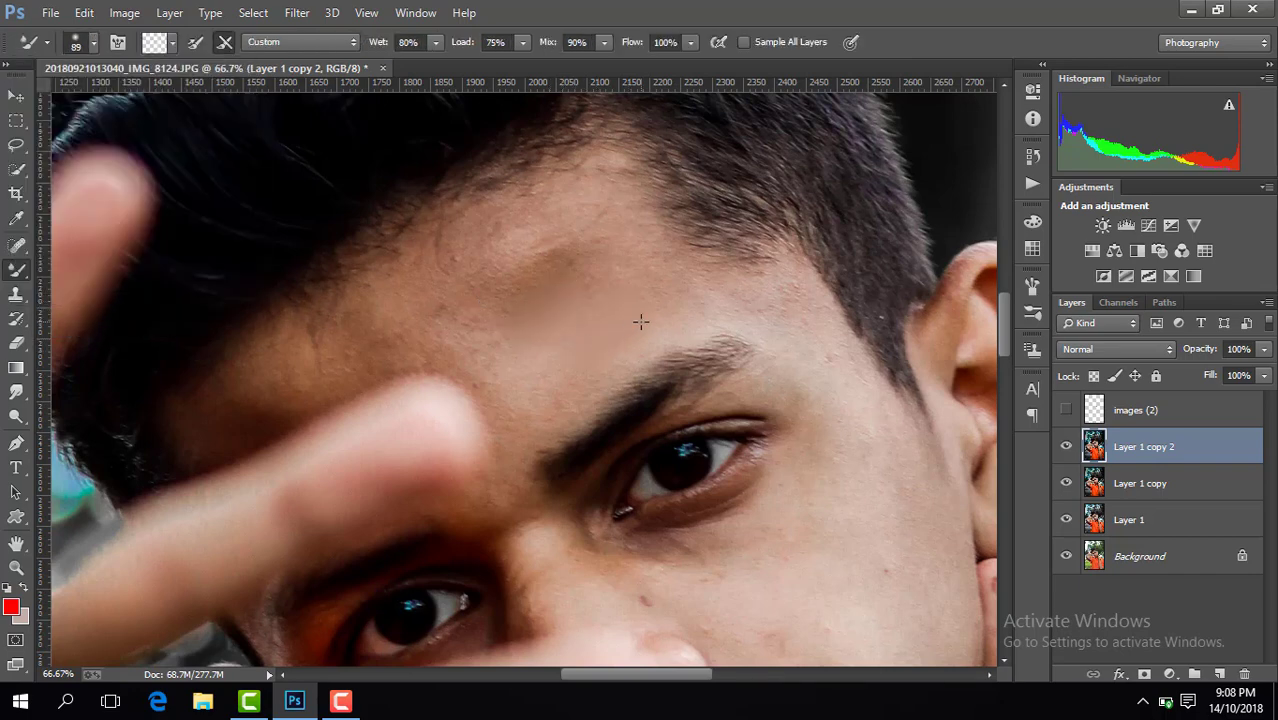
click(340, 700)
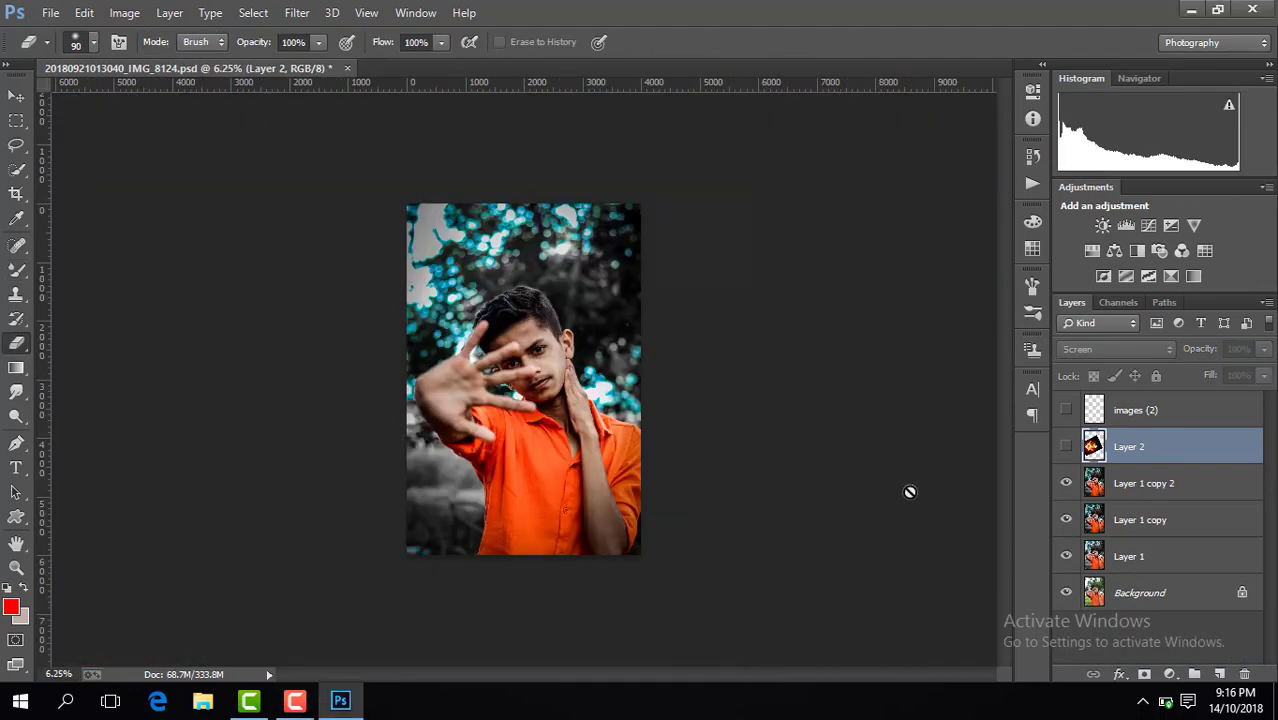
Show the fire on Layer 2 and the images (2) crack overlay
click(909, 491)
click(616, 273)
click(1066, 447)
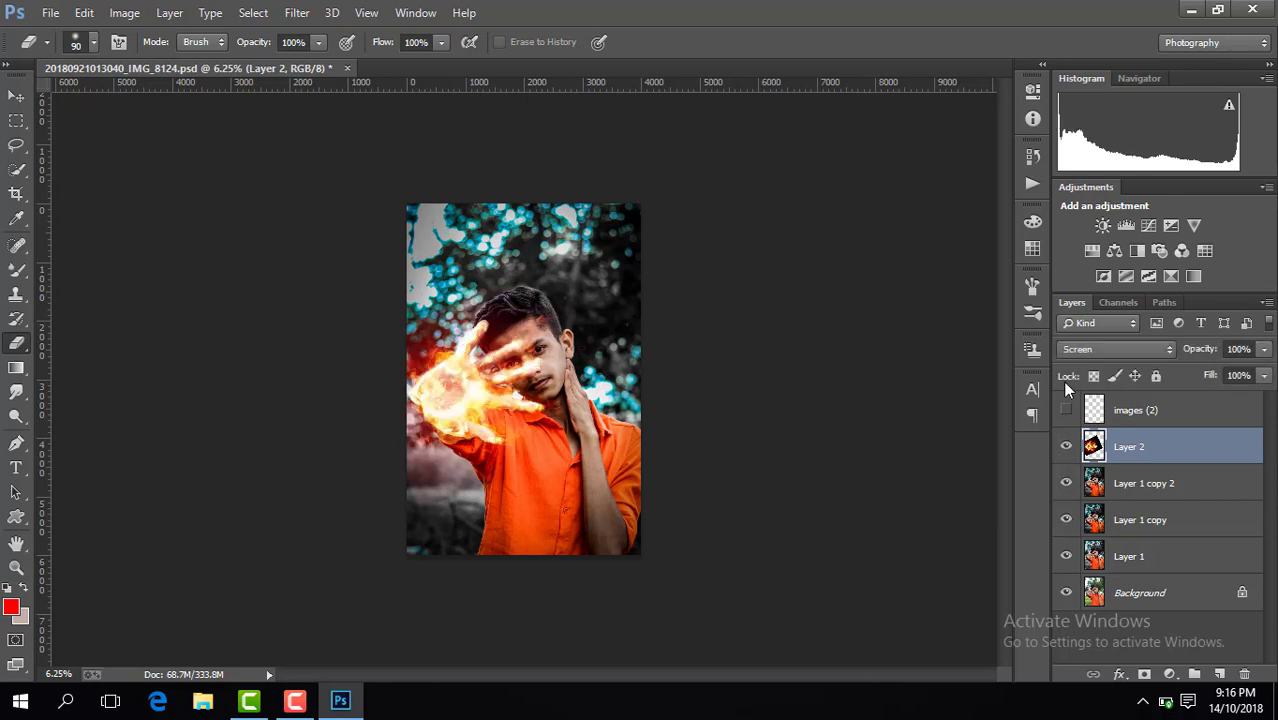
click(1066, 447)
Compare the portrait with and without the Layer 2 fire around the hand
click(1066, 447)
click(1066, 447)
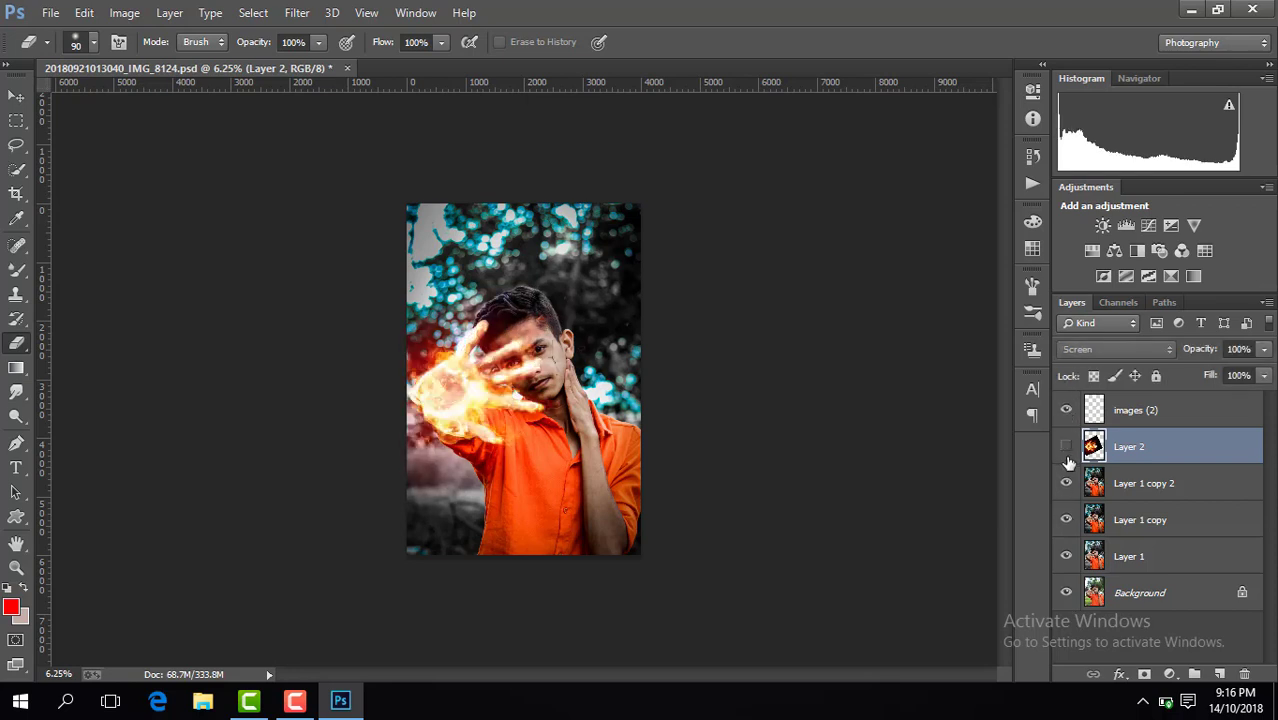
click(1066, 447)
key(ctrl+plus)
click(1066, 447)
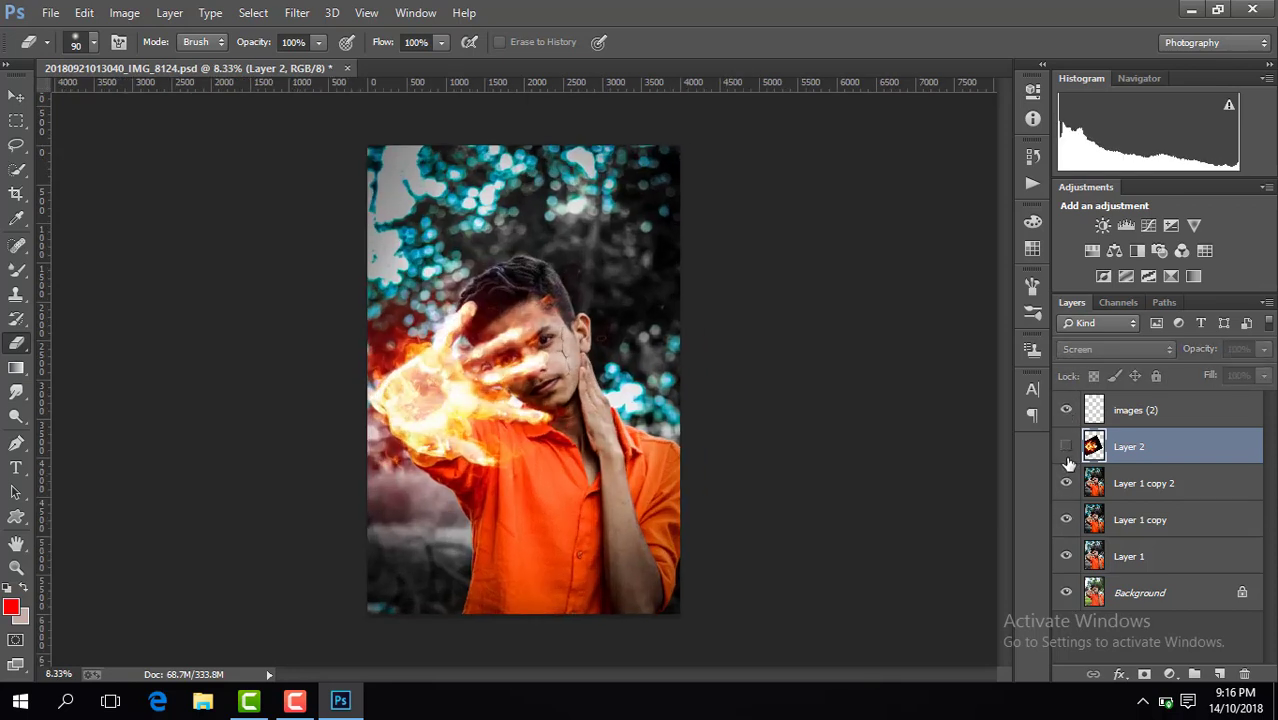
click(1066, 447)
right_click(1141, 465)
click(725, 456)
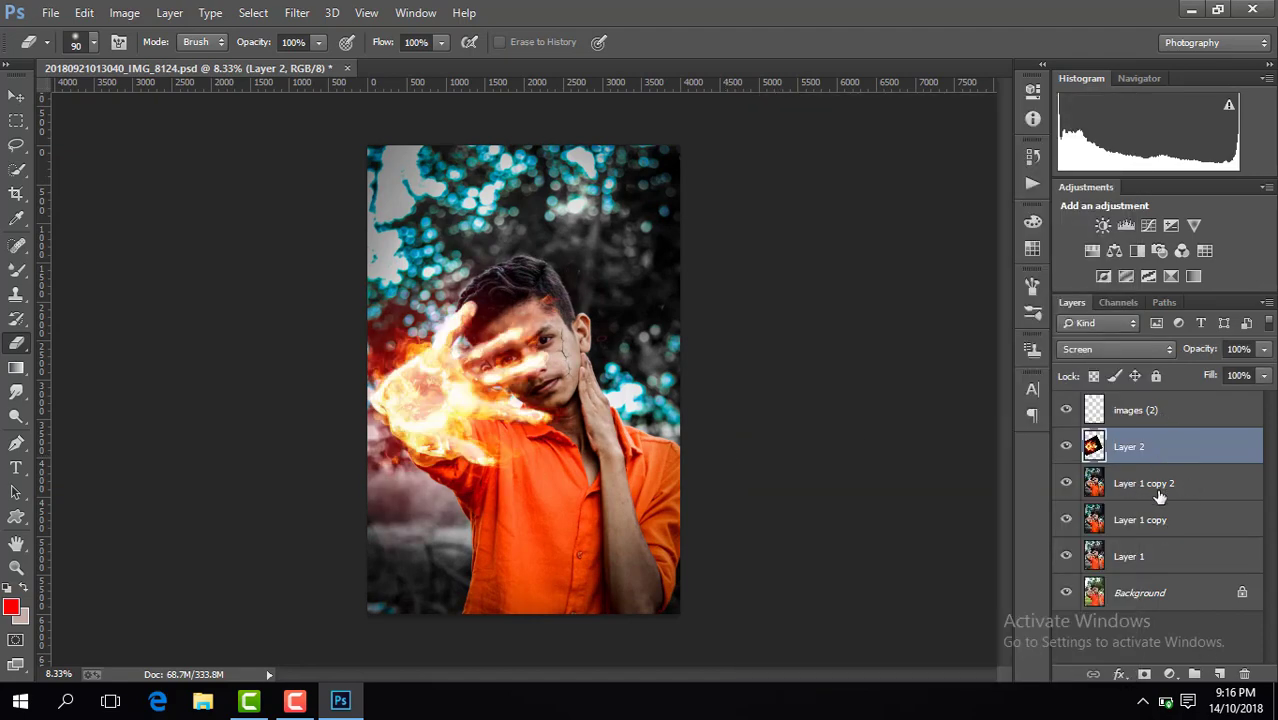
Add a Selective Color adjustment above Layer 1 copy 2 and adjust its Black amount to deepen the dark tones
click(1158, 490)
click(1169, 674)
click(1158, 644)
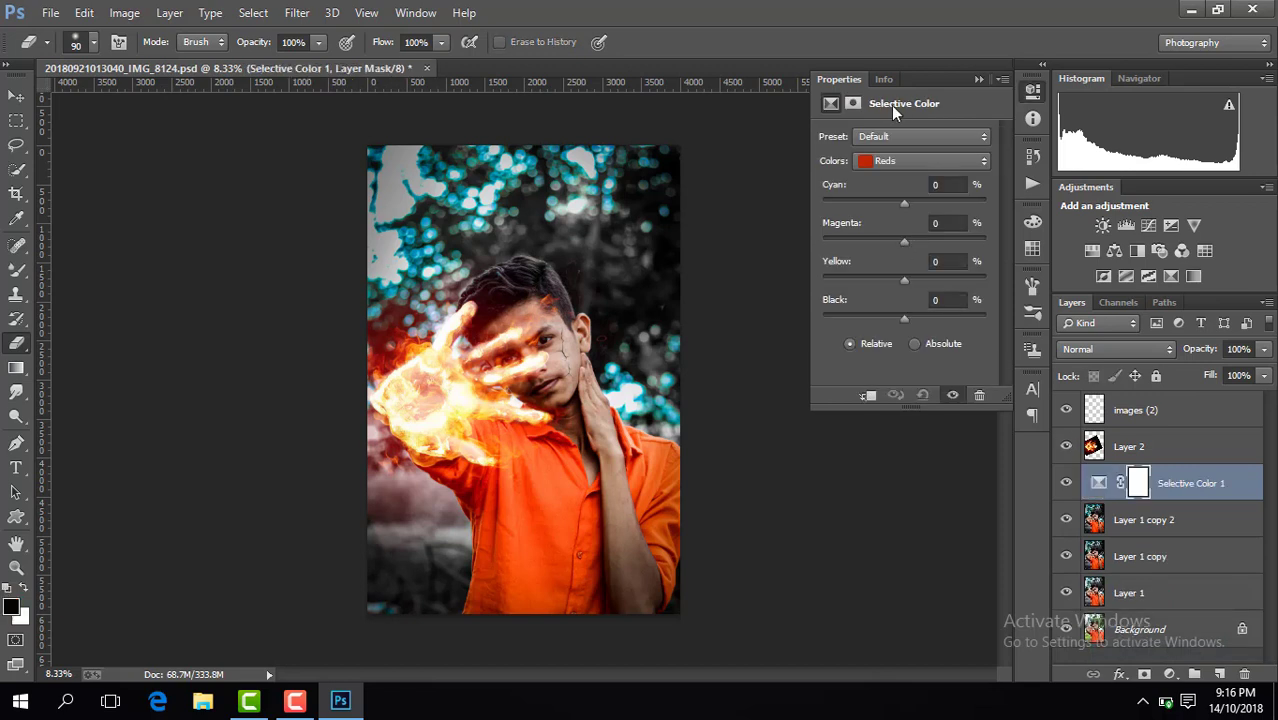
drag(903, 316, 907, 317)
click(917, 160)
click(897, 298)
click(978, 80)
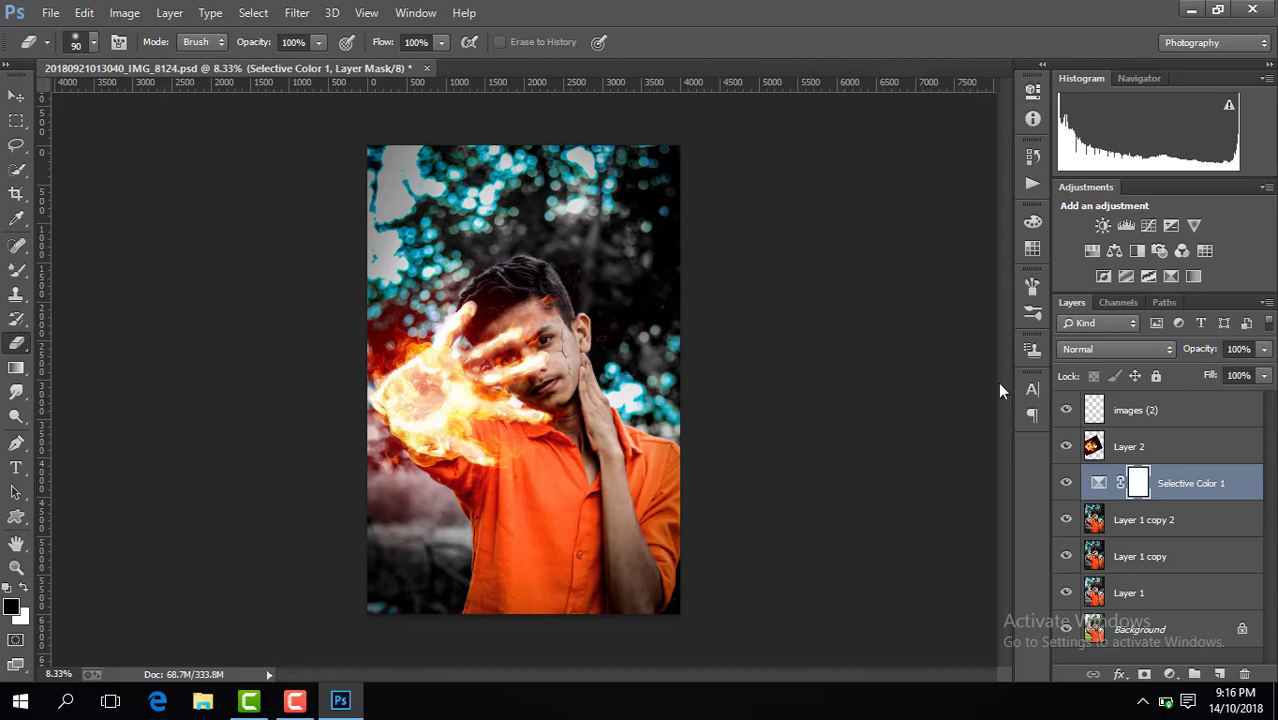
Compare the portrait with and without the Selective Color adjustment and the Layer 2 fire
click(1066, 484)
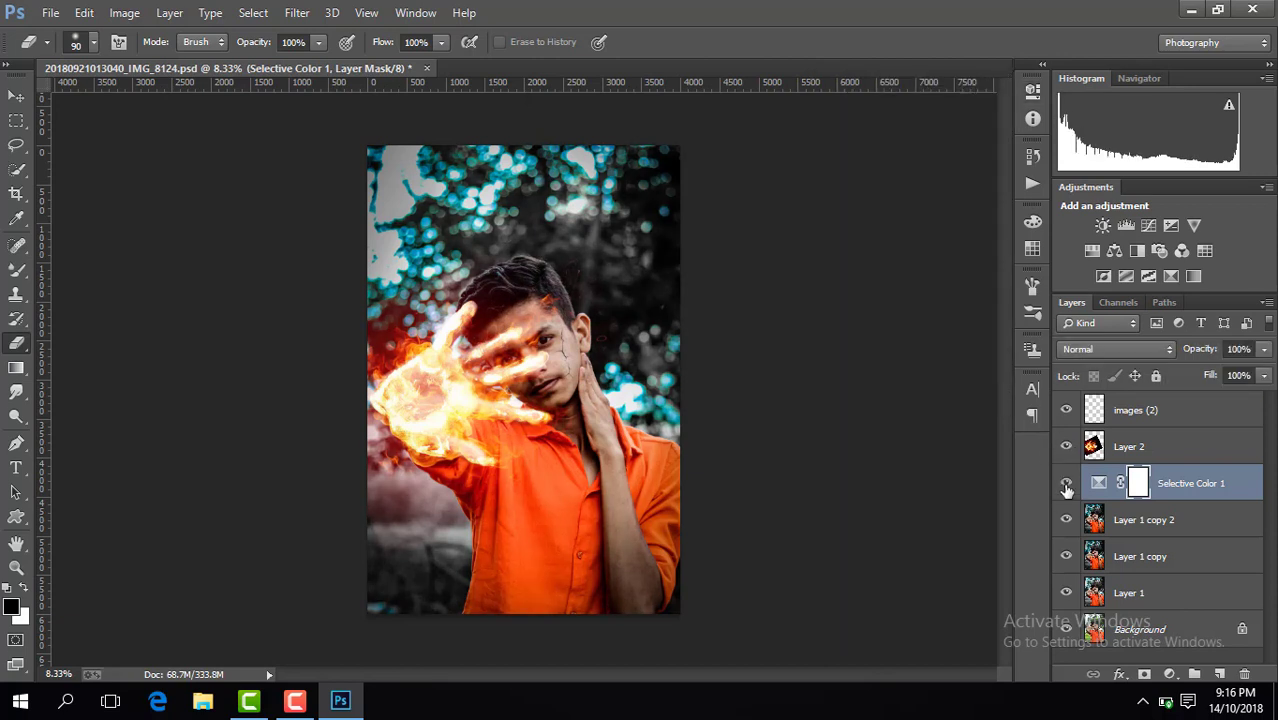
click(1066, 484)
click(1066, 484)
click(1066, 484)
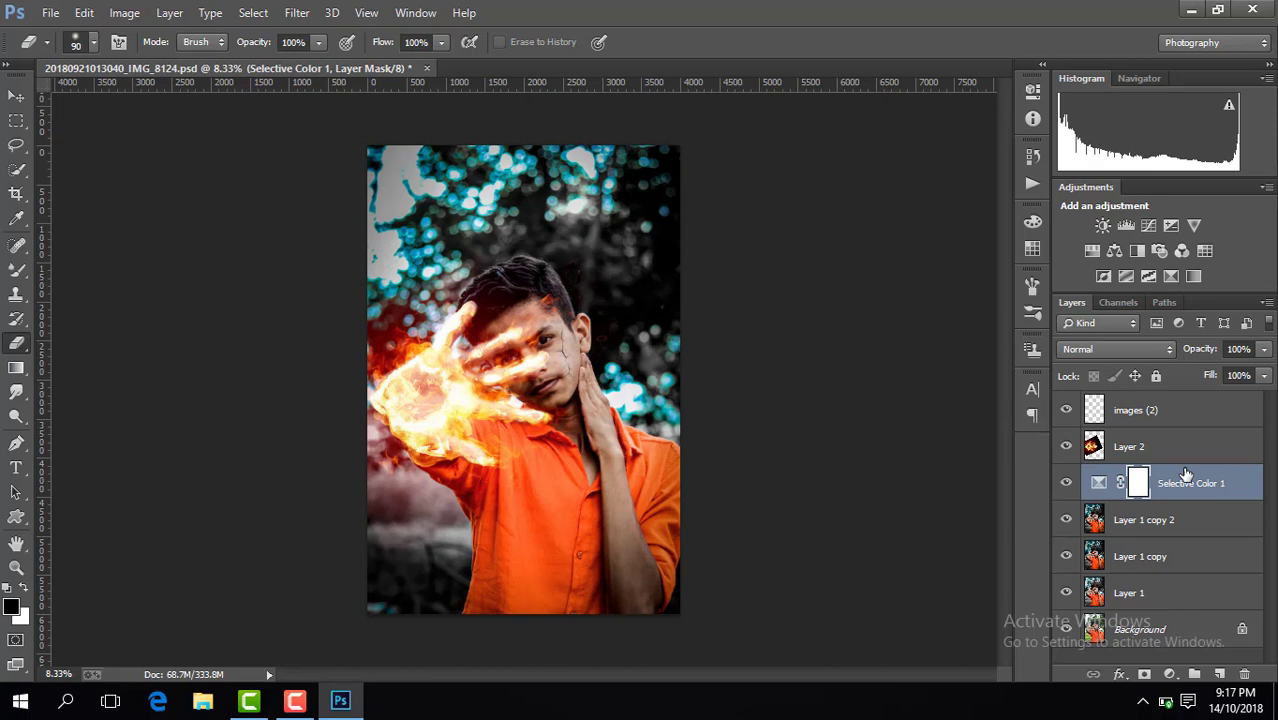
click(1066, 447)
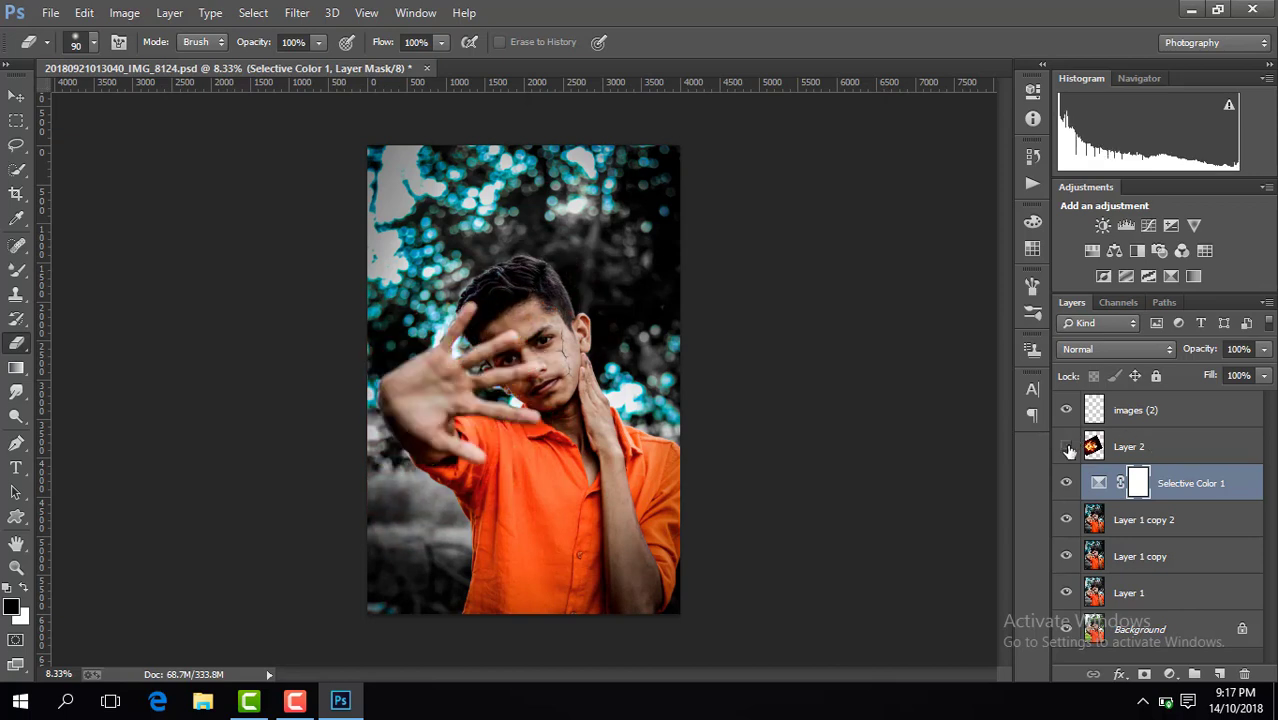
click(1066, 447)
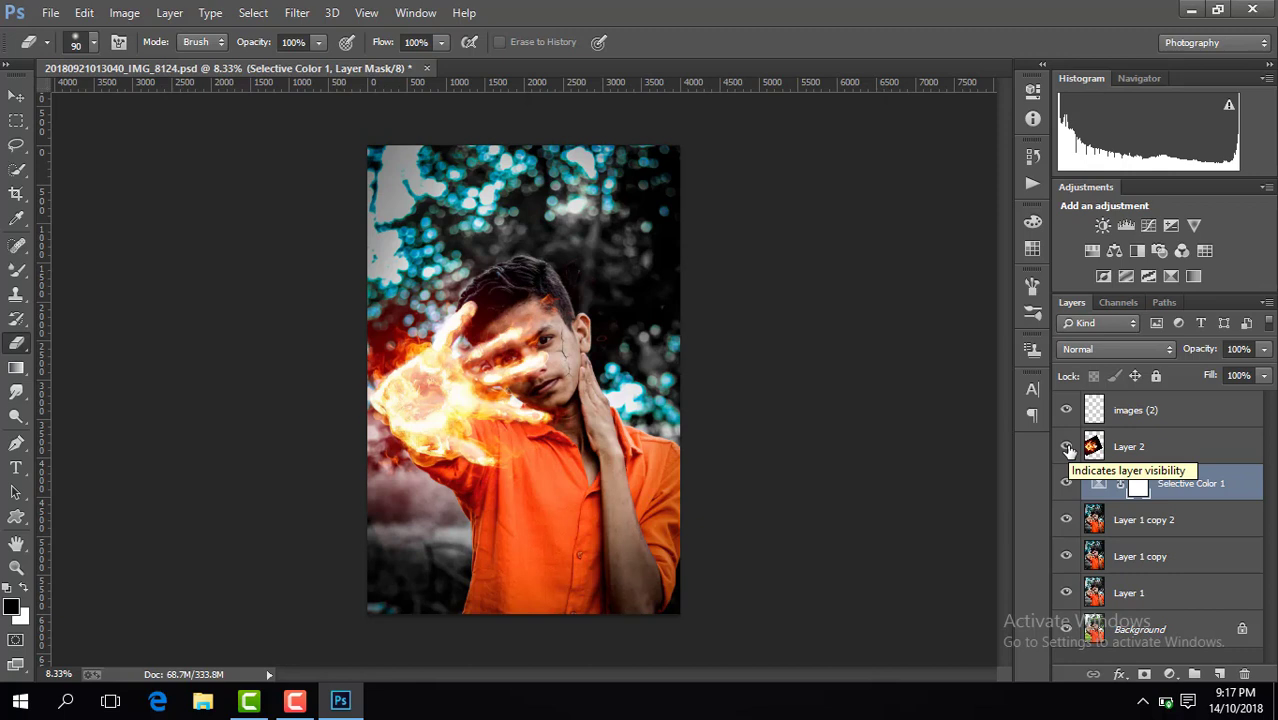
Scale the Layer 2 fire proportionally to about 96.4% around its centre
click(1204, 445)
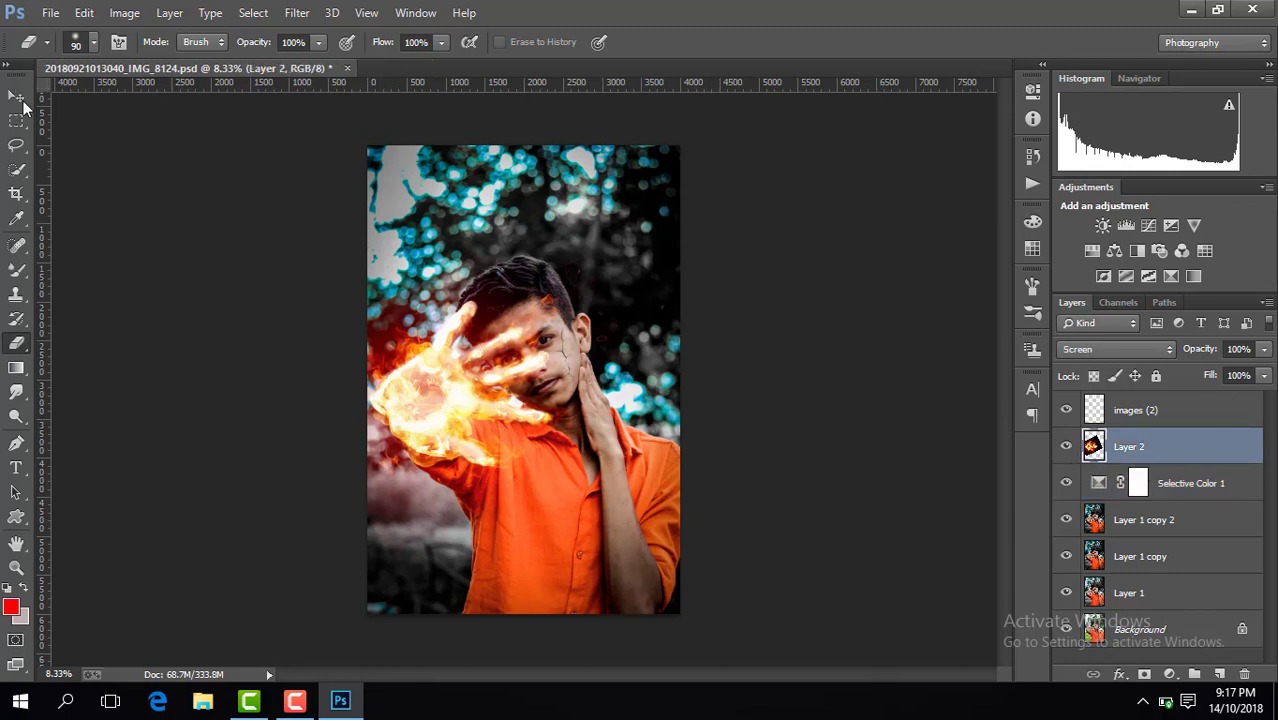
click(17, 97)
key(ctrl+t)
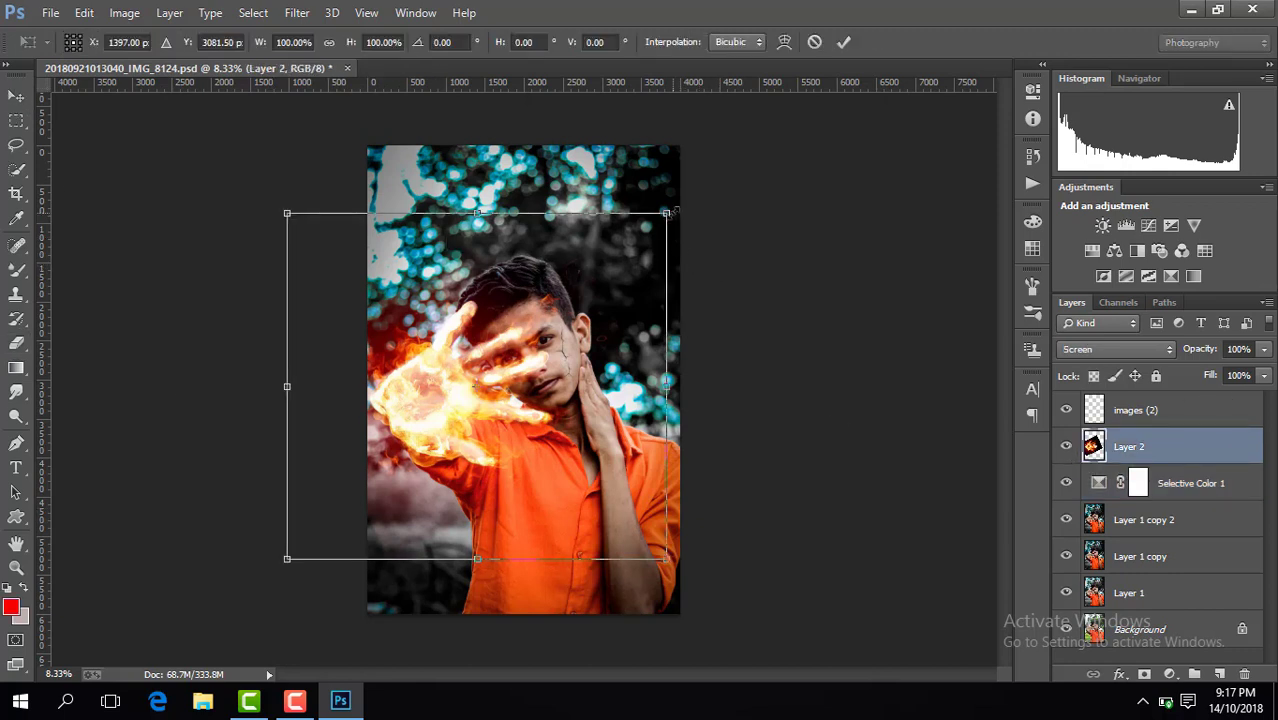
drag(674, 208, 667, 215)
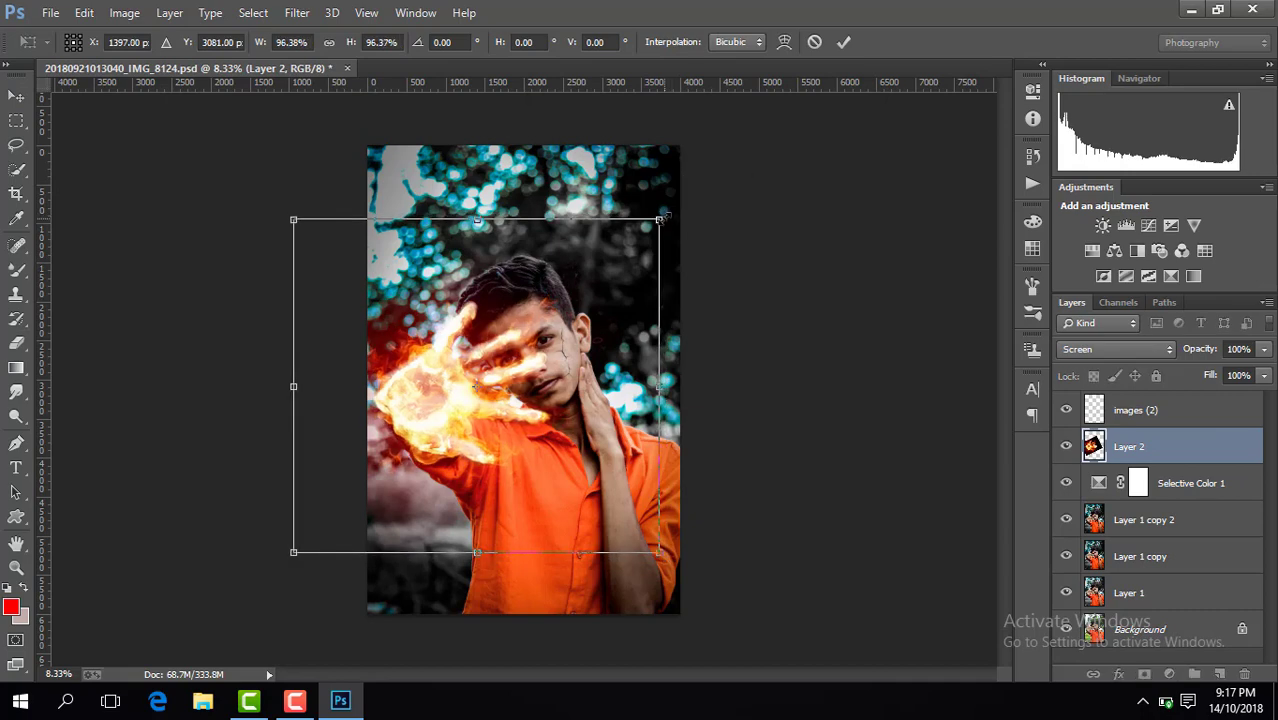
key(Return)
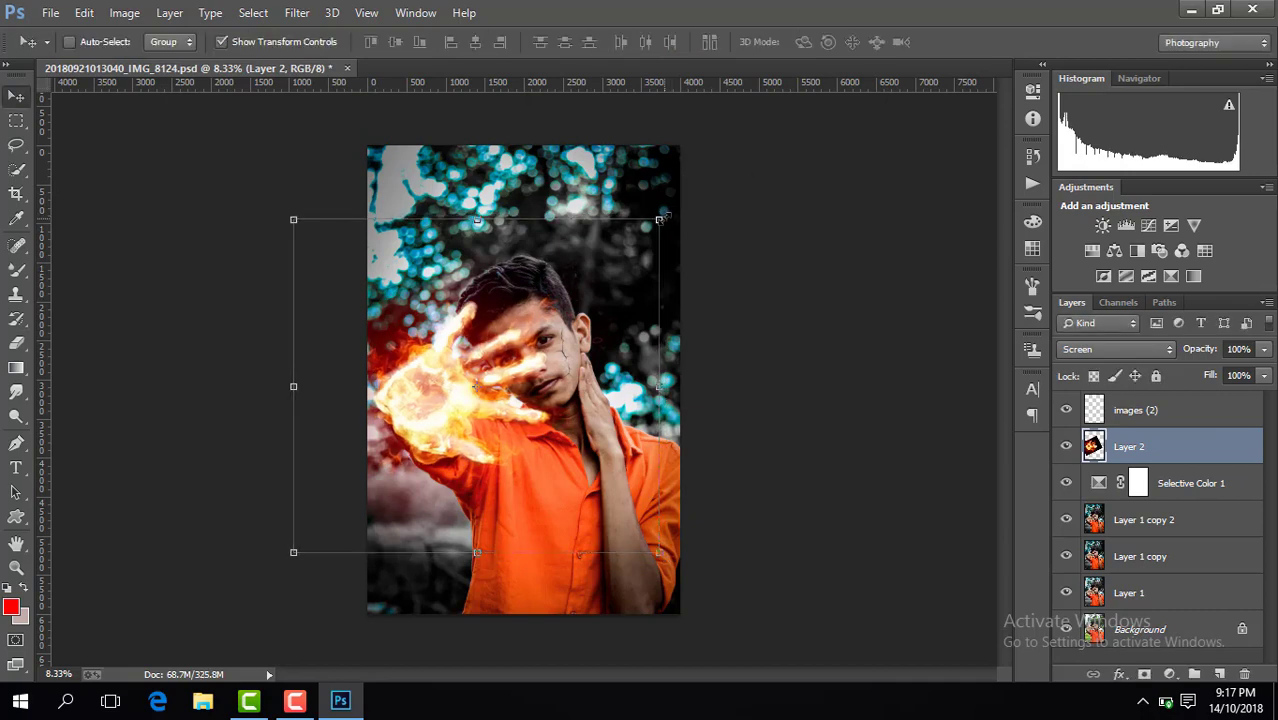
Scale the Layer 2 fire again to about 98.4% and turn off Show Transform Controls
key(ctrl+plus)
drag(728, 139, 724, 143)
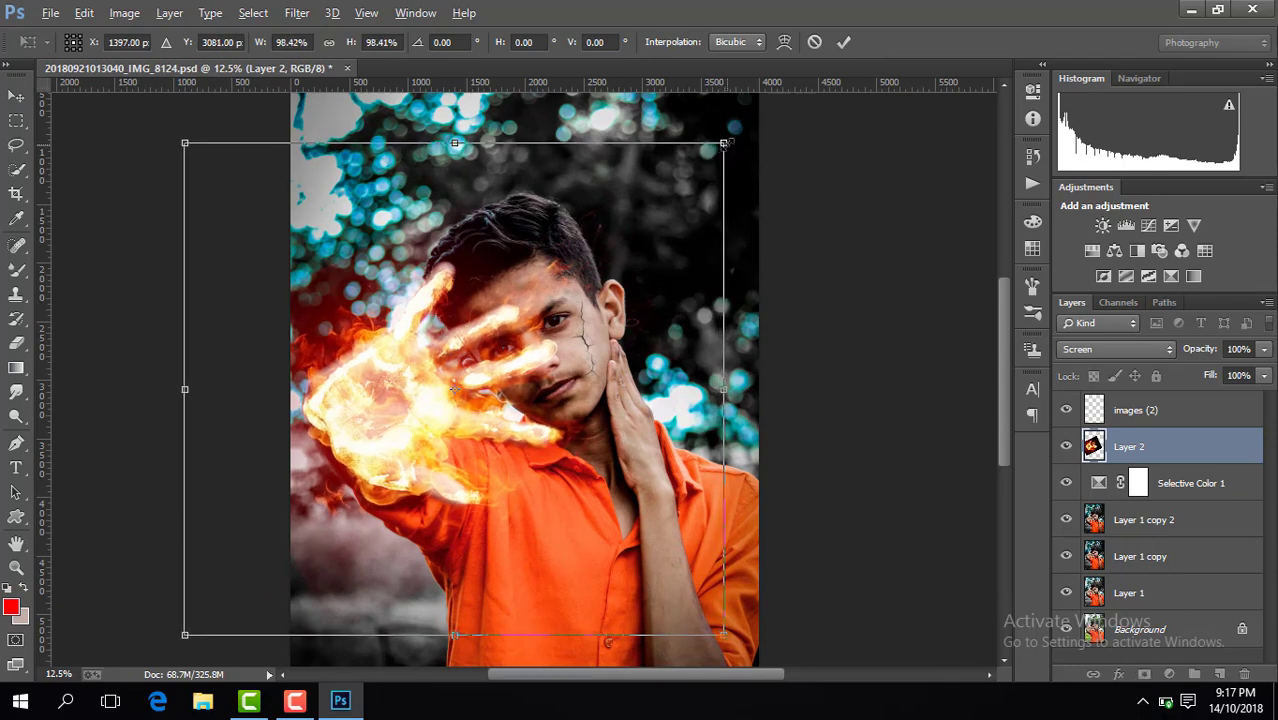
key(Return)
key(ctrl+minus)
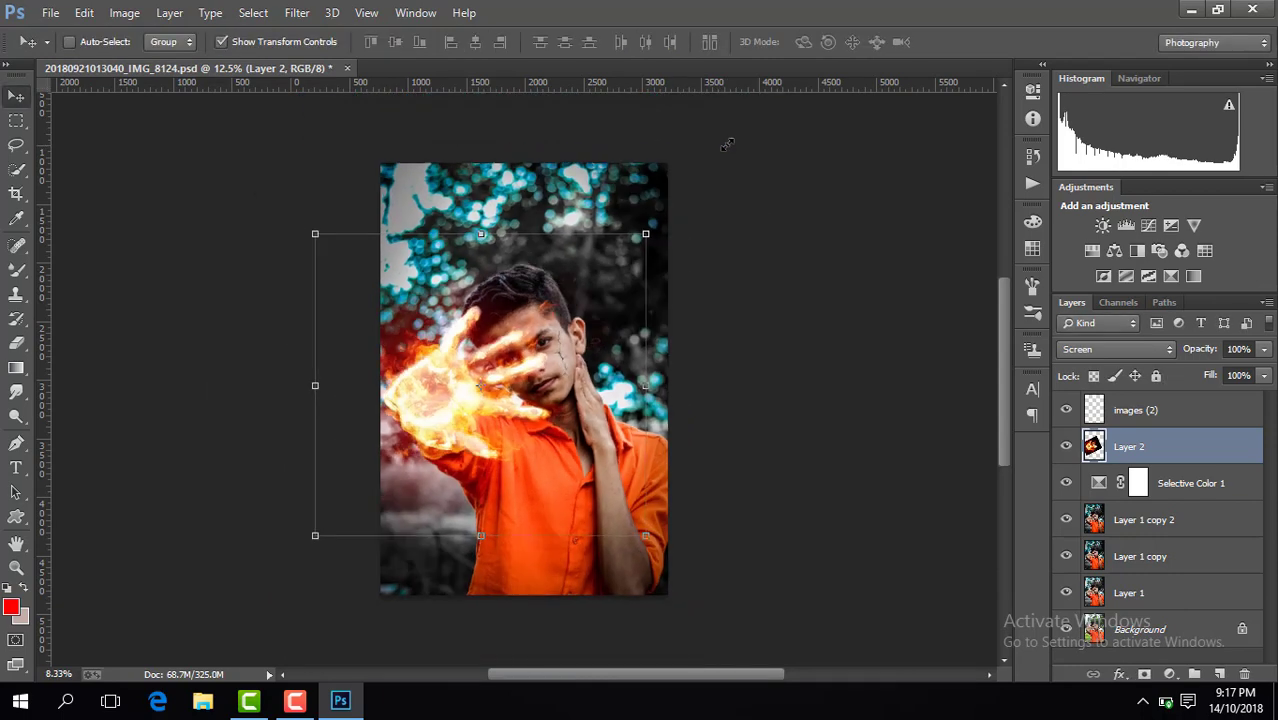
key(ctrl+minus)
key(ctrl+minus)
key(ctrl+plus)
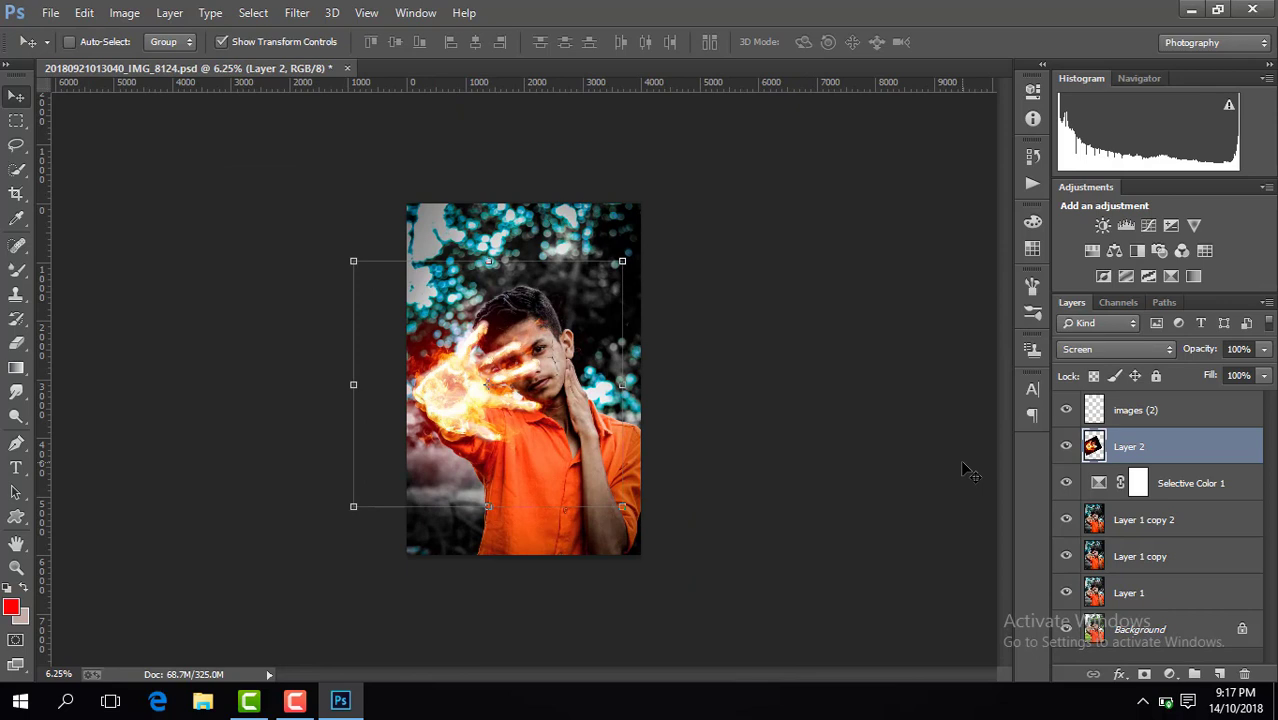
click(276, 45)
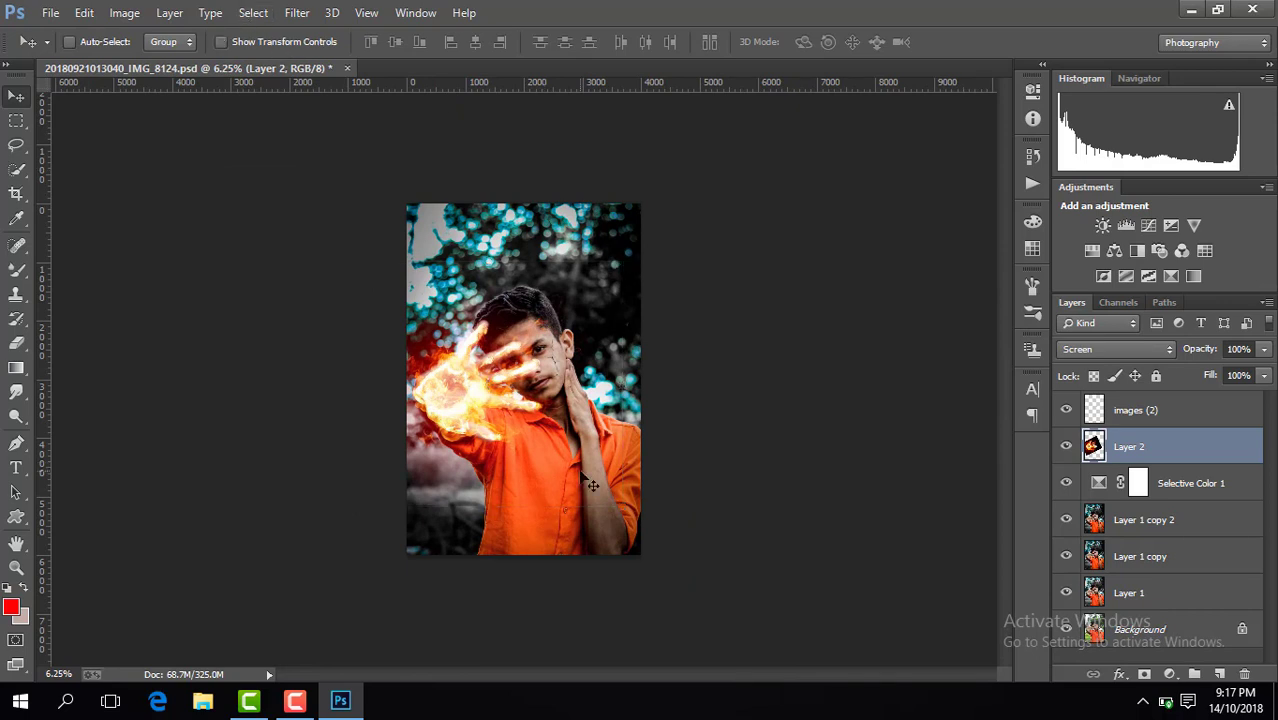
Check the rescaled fire effect by toggling the visibility of Layer 2
click(1066, 447)
click(1066, 447)
click(1066, 447)
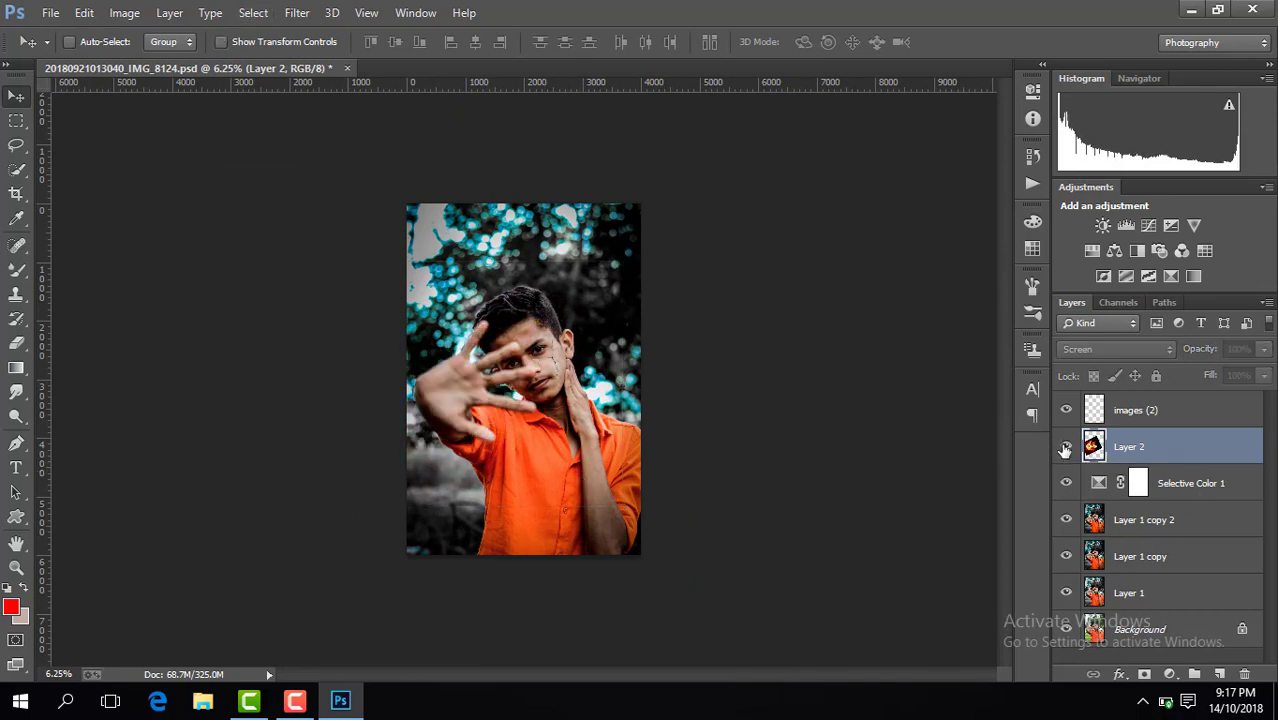
click(1066, 447)
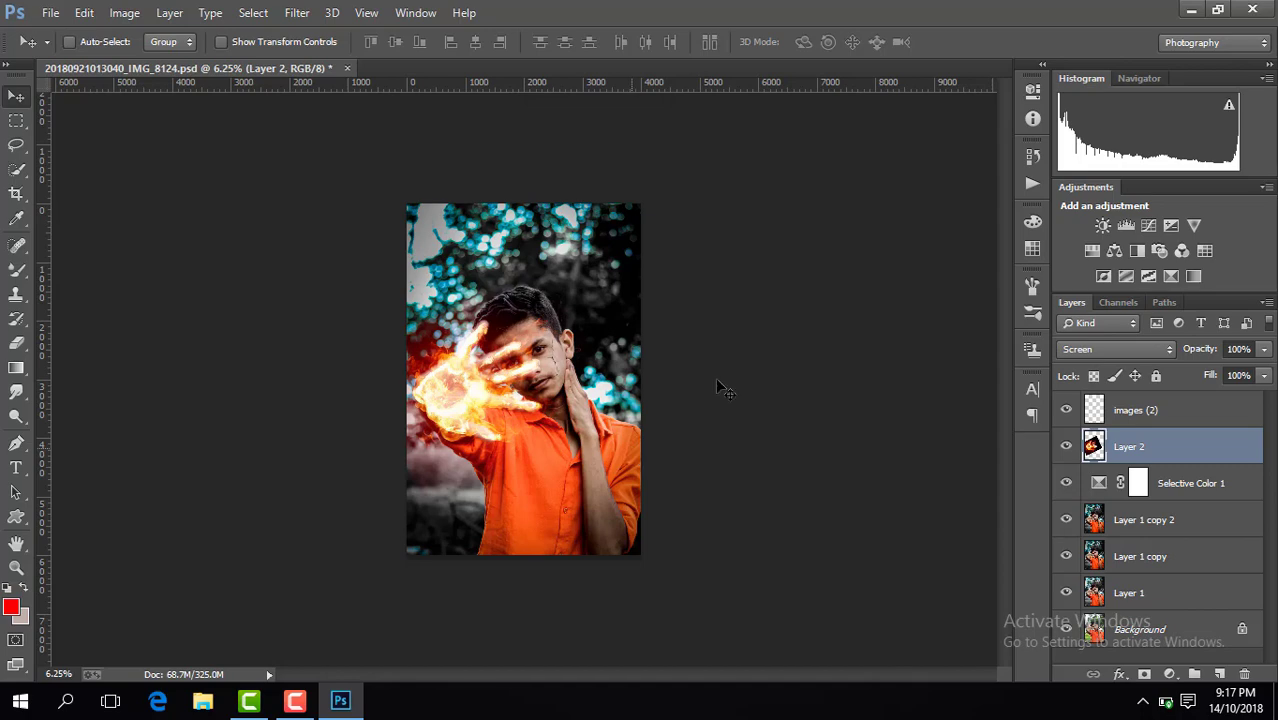
Place the stock-photo bloody zombie girl portrait from the Lalit (E:) drive as a new layer above images (2)
click(1176, 406)
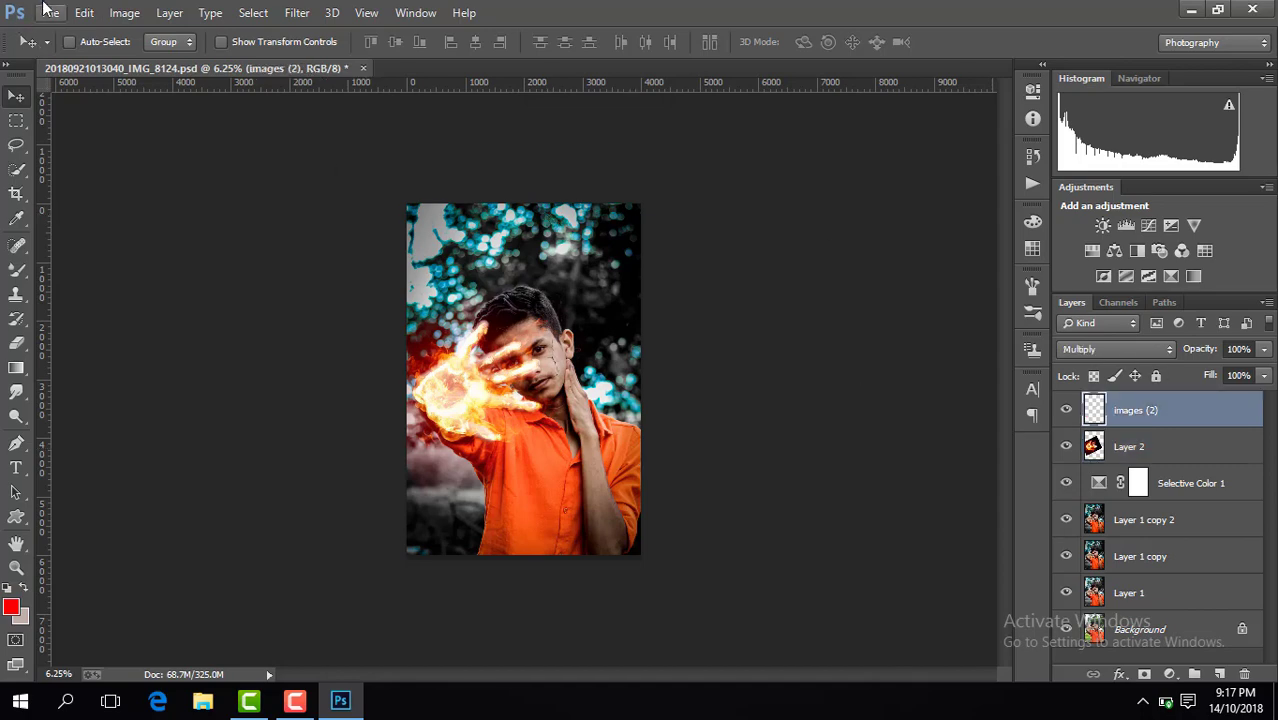
click(50, 12)
click(157, 285)
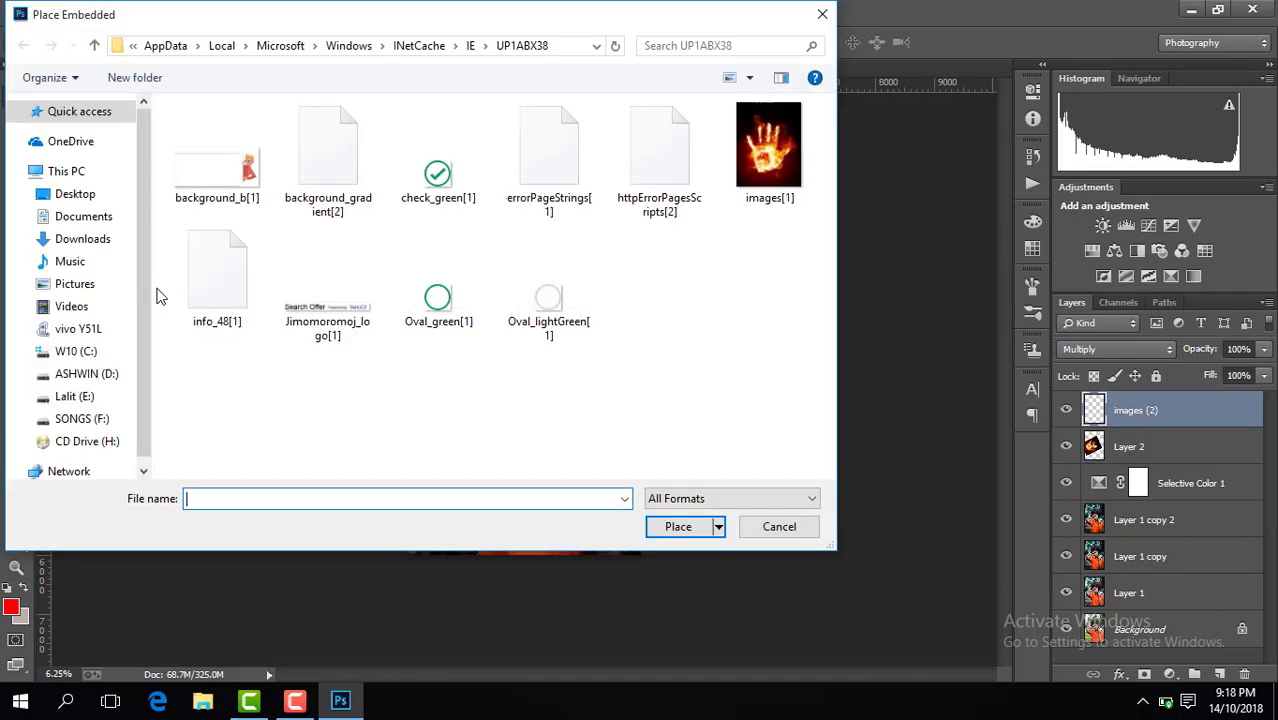
click(93, 400)
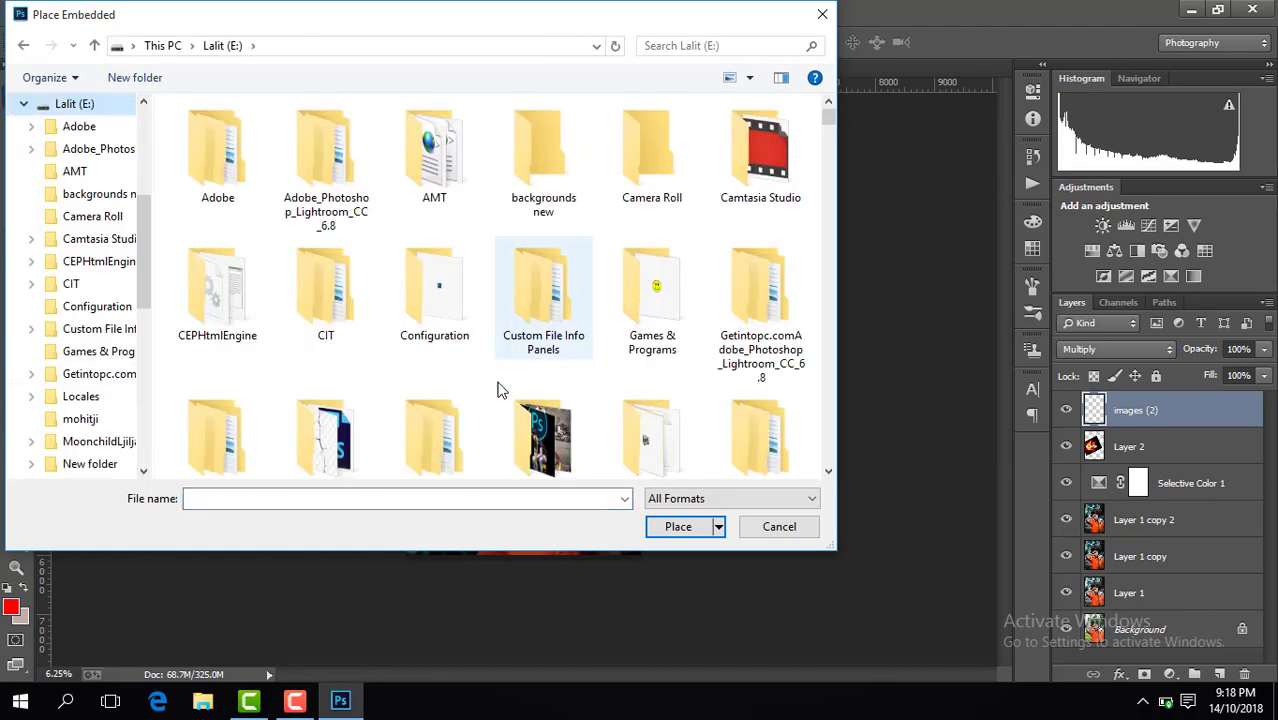
double_click(328, 420)
drag(830, 200, 834, 428)
double_click(785, 414)
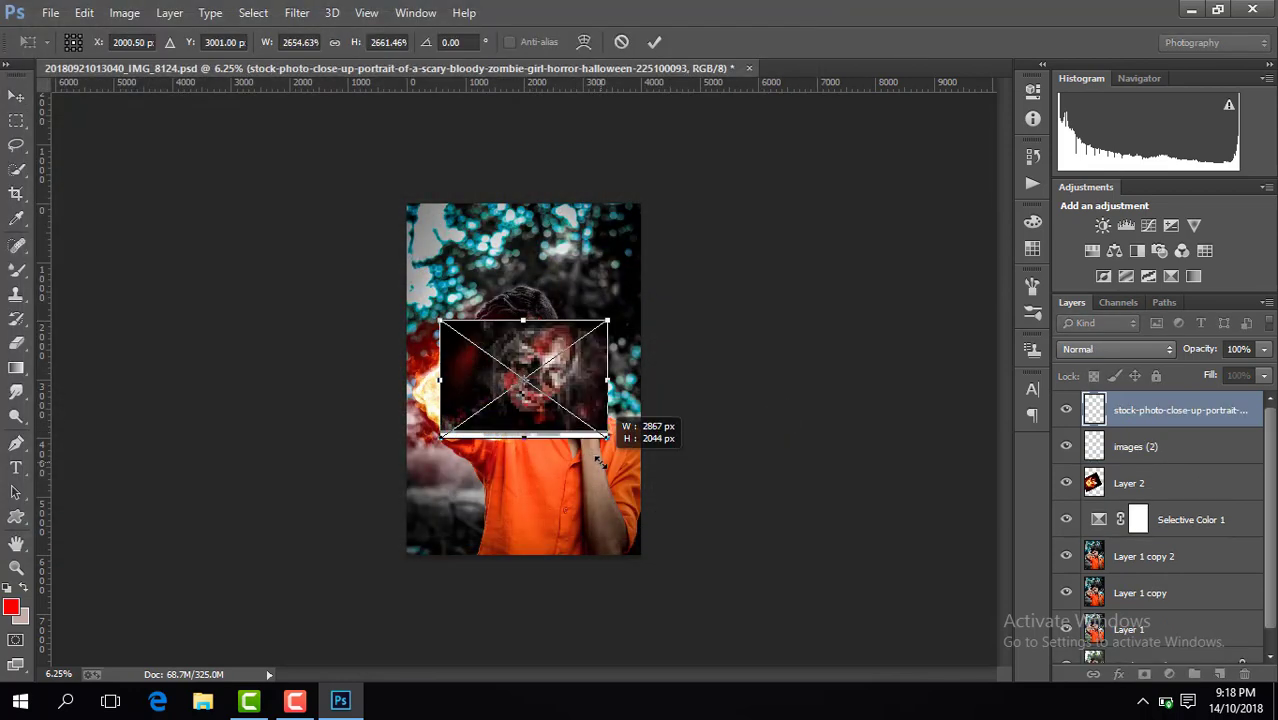
key(Return)
Set the zombie photo's blend mode to Screen and move it over the background at the portrait's upper right
click(1115, 349)
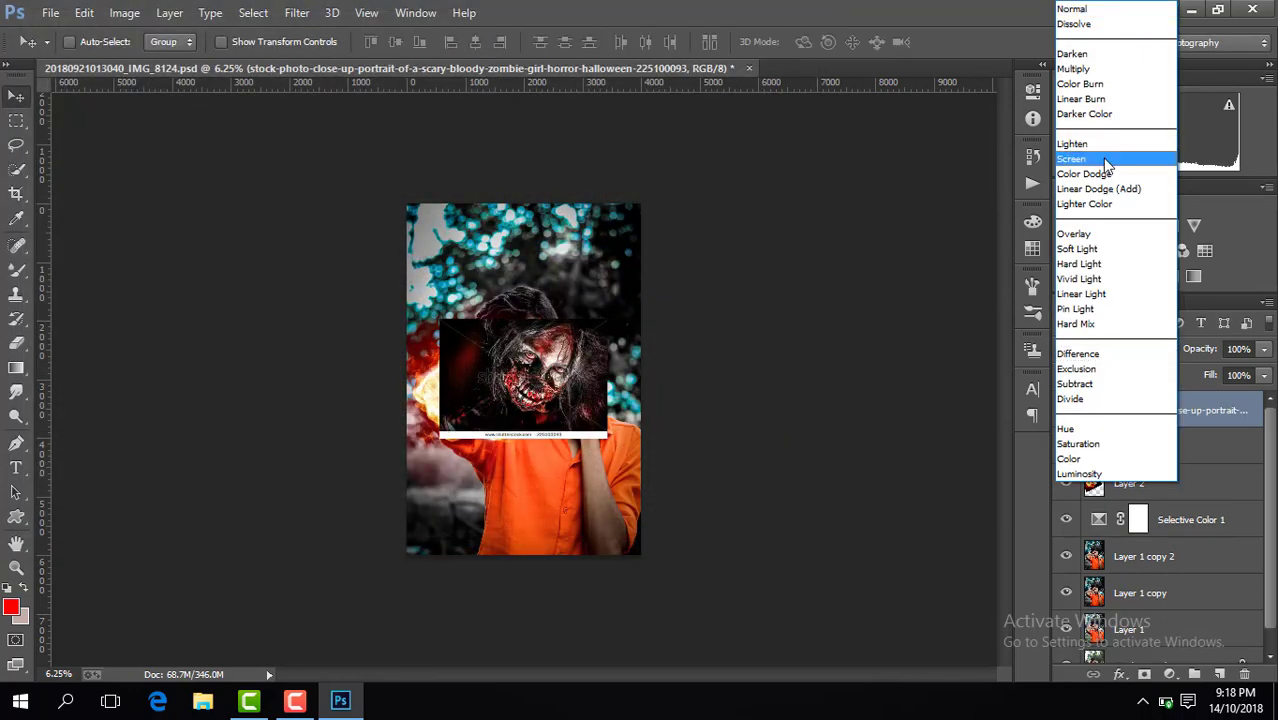
click(1106, 163)
drag(556, 395, 607, 290)
Scale the zombie photo down and shift it slightly towards the portrait's right edge, with Show Transform Controls turned off
key(ctrl+plus)
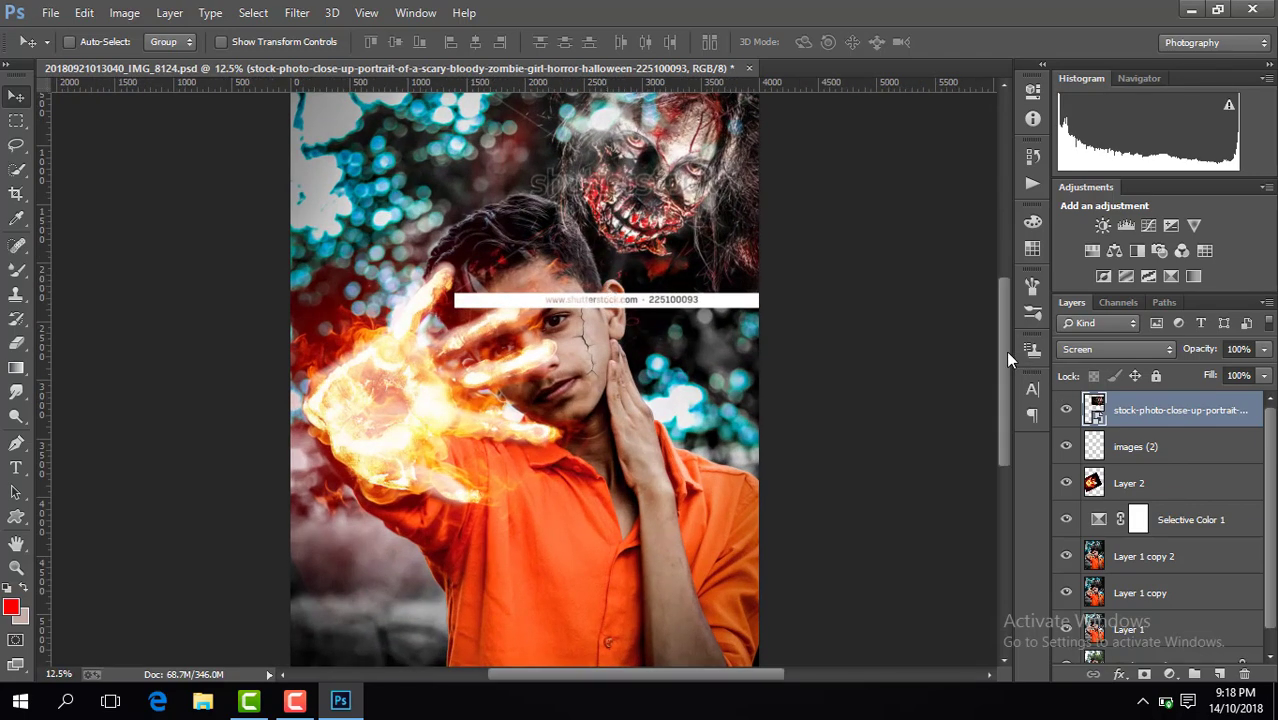
drag(1003, 349, 998, 320)
click(325, 45)
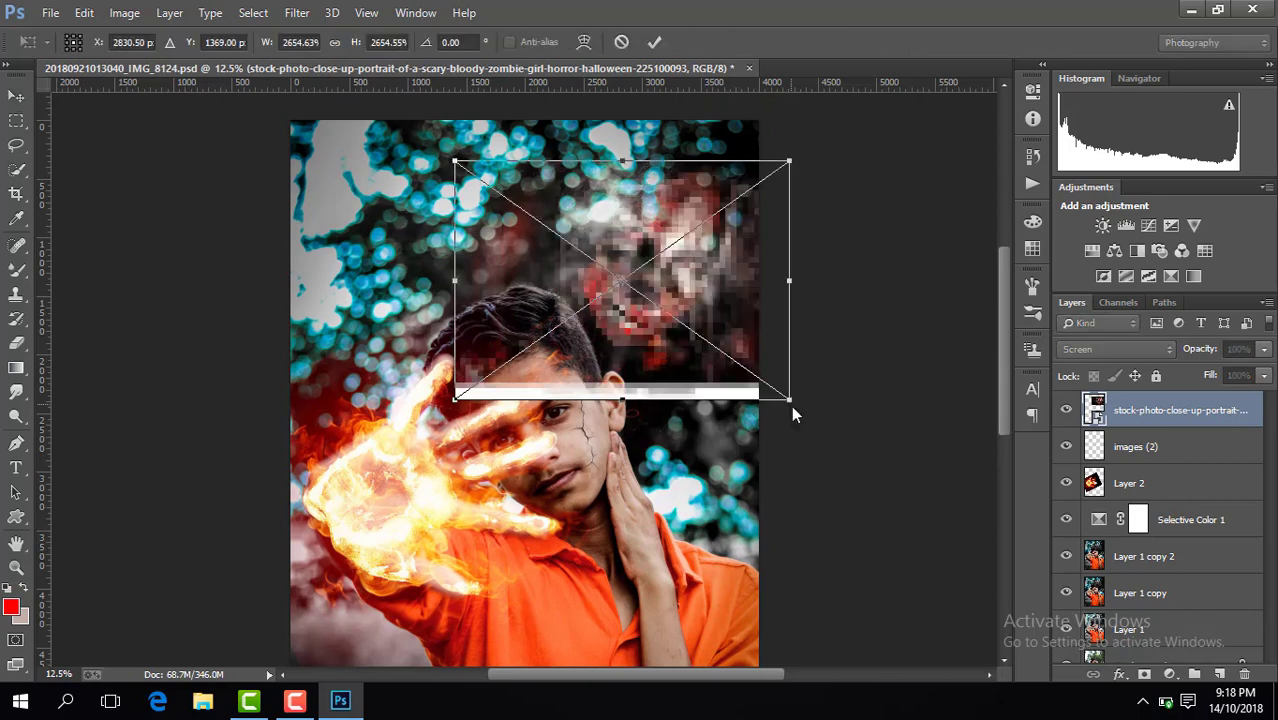
click(787, 397)
drag(785, 395, 755, 364)
key(Return)
key(ctrl+minus)
key(ctrl+minus)
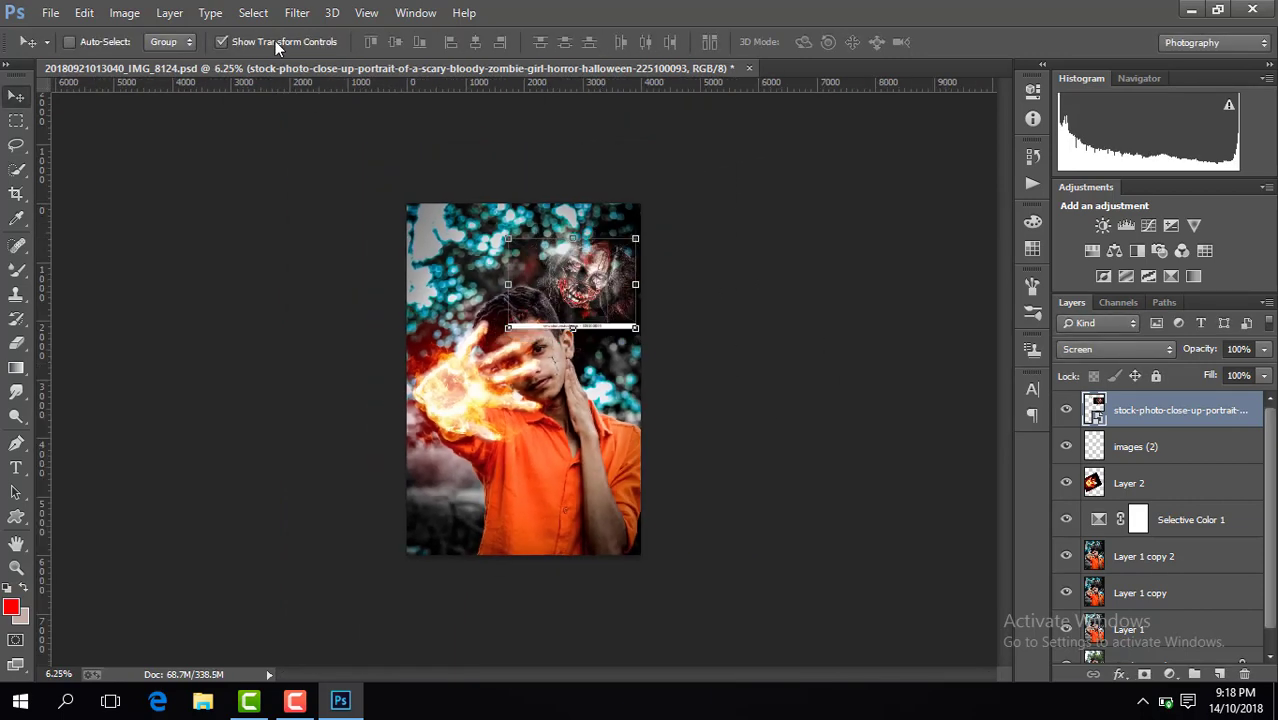
click(275, 41)
drag(614, 284, 629, 289)
Erase the white Shutterstock caption strip below the zombie photo with a 90 px eraser
click(16, 344)
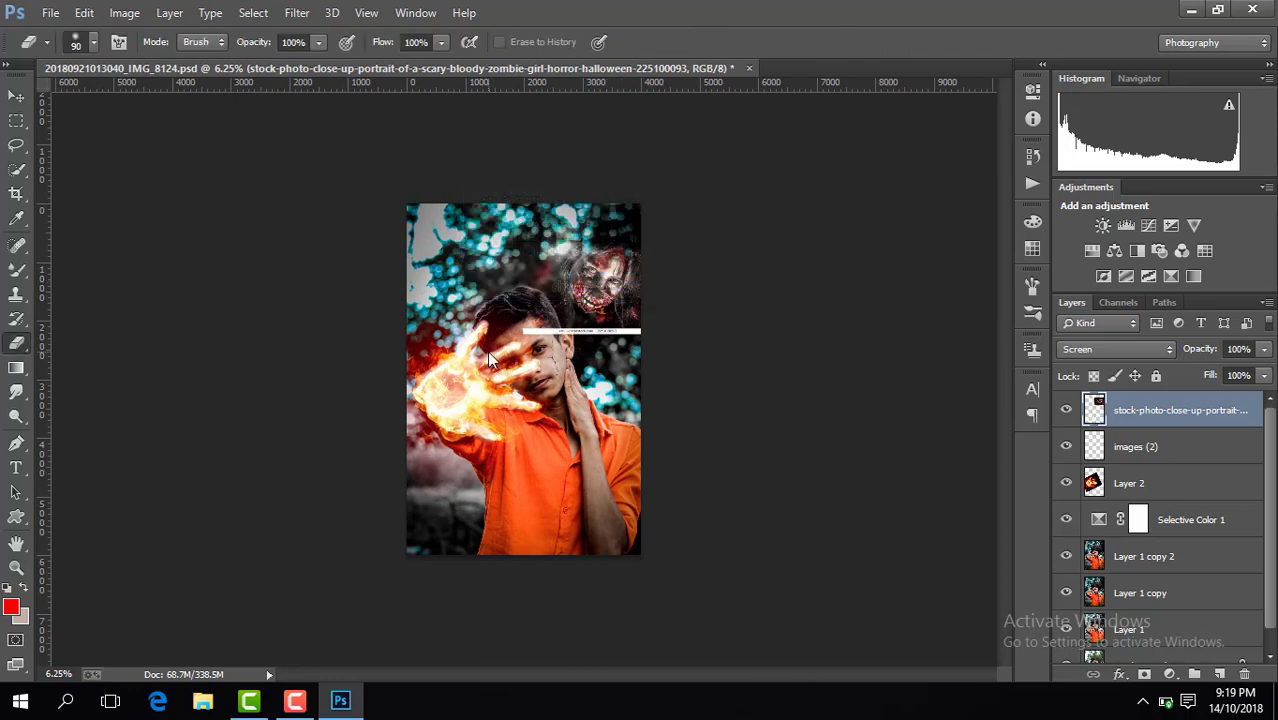
key(ctrl+plus)
key(ctrl+plus)
key(ctrl+plus)
scroll(988, 365, up, 5)
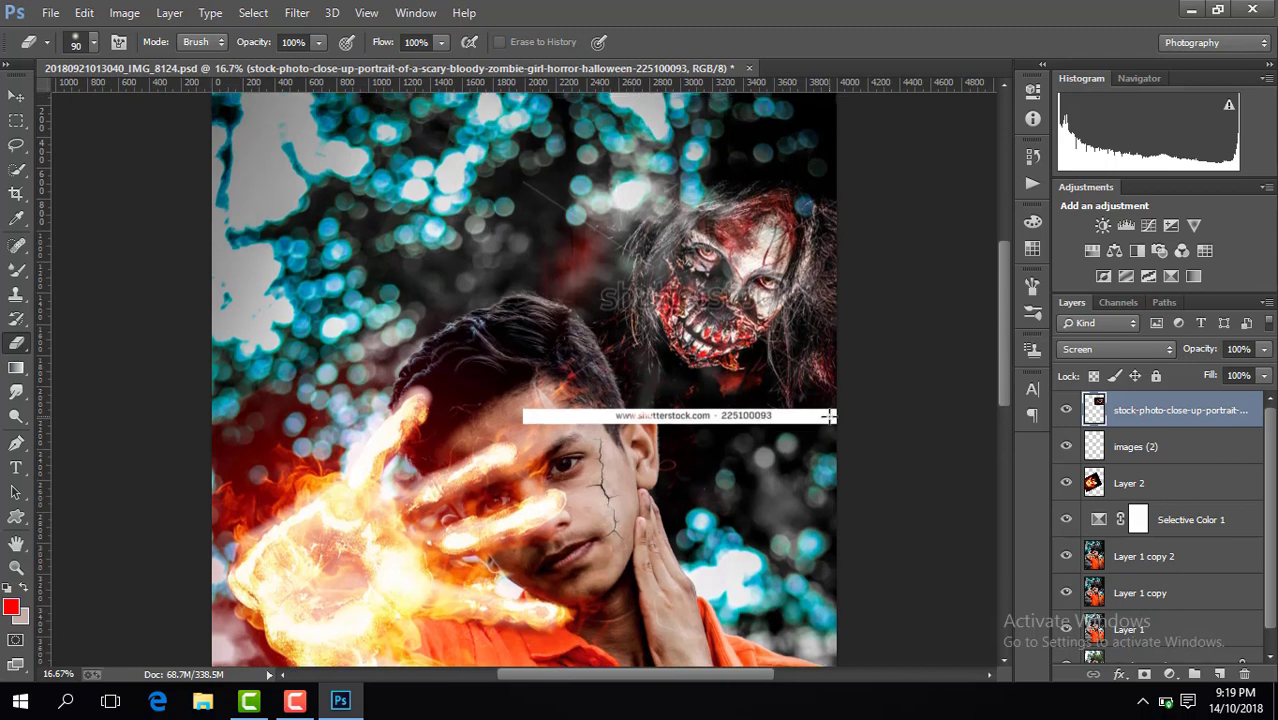
mouse_move(828, 416)
mouse_down()
mouse_move(752, 406)
mouse_move(760, 429)
mouse_move(719, 407)
mouse_move(638, 415)
mouse_move(648, 404)
mouse_move(706, 423)
mouse_move(583, 402)
mouse_move(671, 411)
mouse_move(500, 406)
mouse_move(625, 418)
mouse_up()
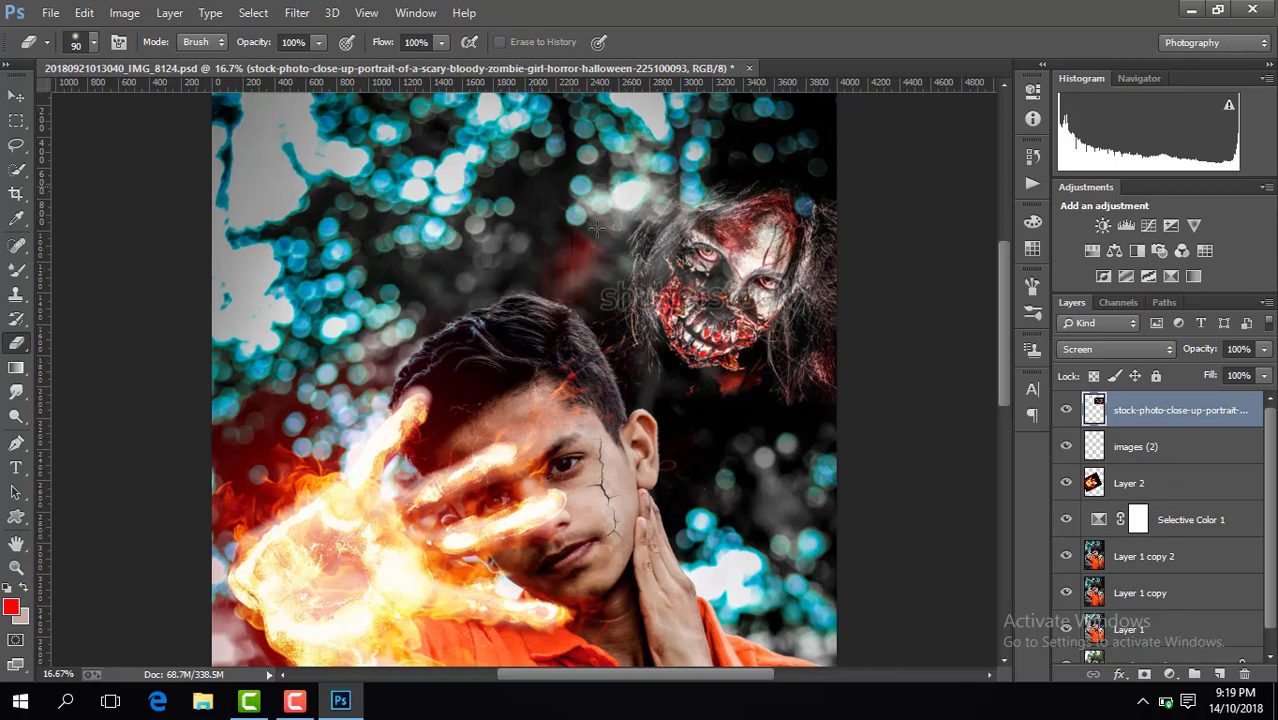
Erase the Shutterstock watermark letters beside the zombie's face and lightly across its dark cheek area
drag(604, 286, 612, 310)
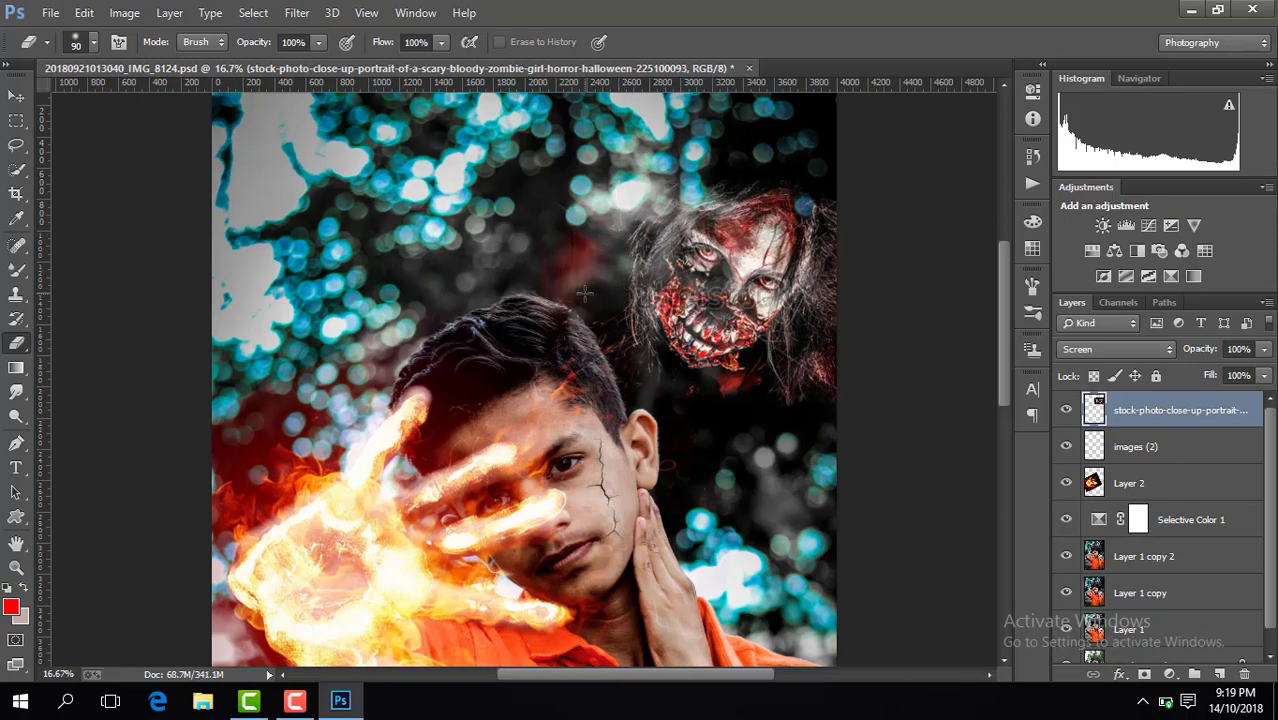
key(ctrl+plus)
key(ctrl+plus)
drag(666, 676, 714, 680)
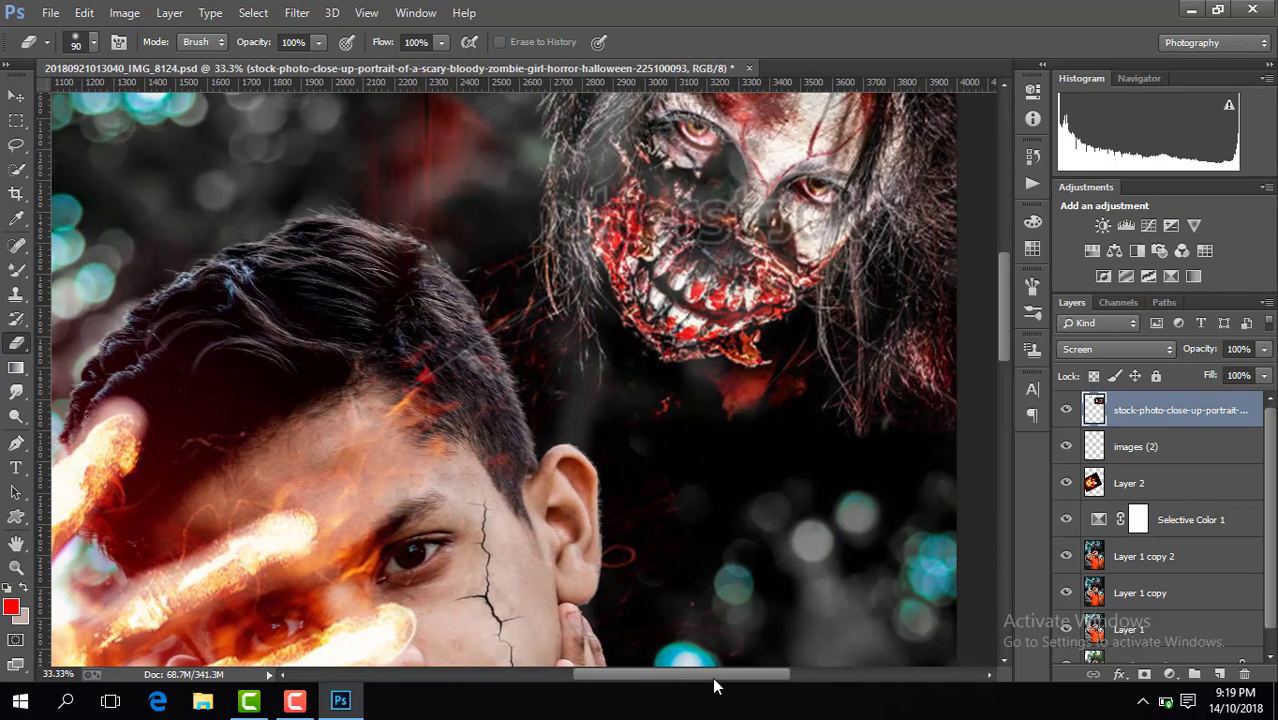
drag(718, 207, 708, 238)
Examine how the Screen-blended zombie overlay fits the portrait, as a whole and close up
key(ctrl+minus)
key(ctrl+minus)
key(ctrl+minus)
key(ctrl+minus)
key(ctrl+minus)
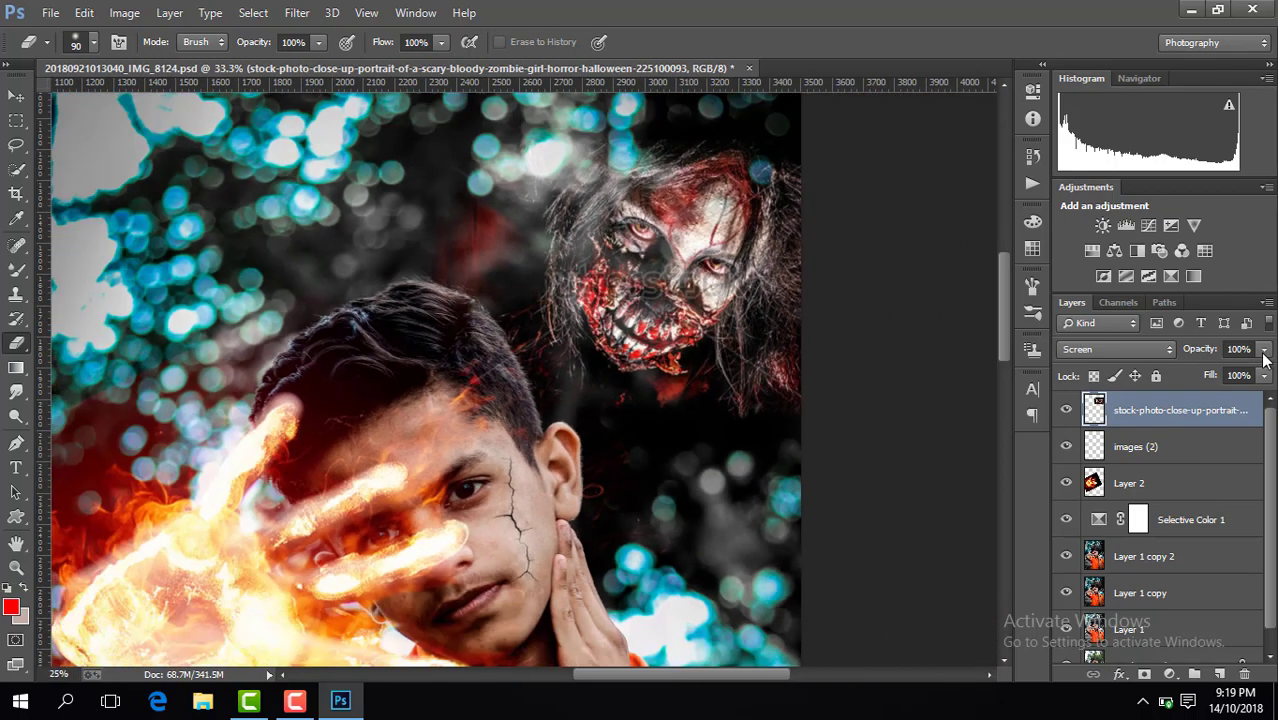
key(ctrl+plus)
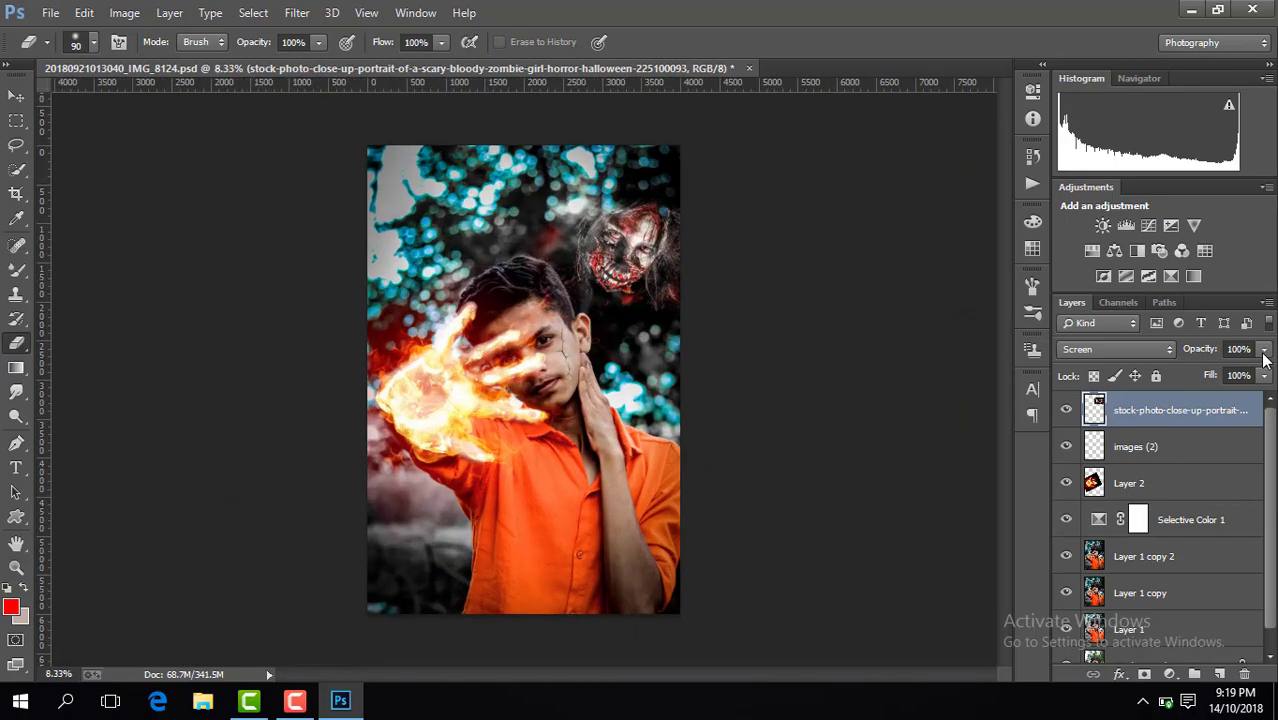
key(ctrl+plus)
key(ctrl+plus)
key(ctrl+plus)
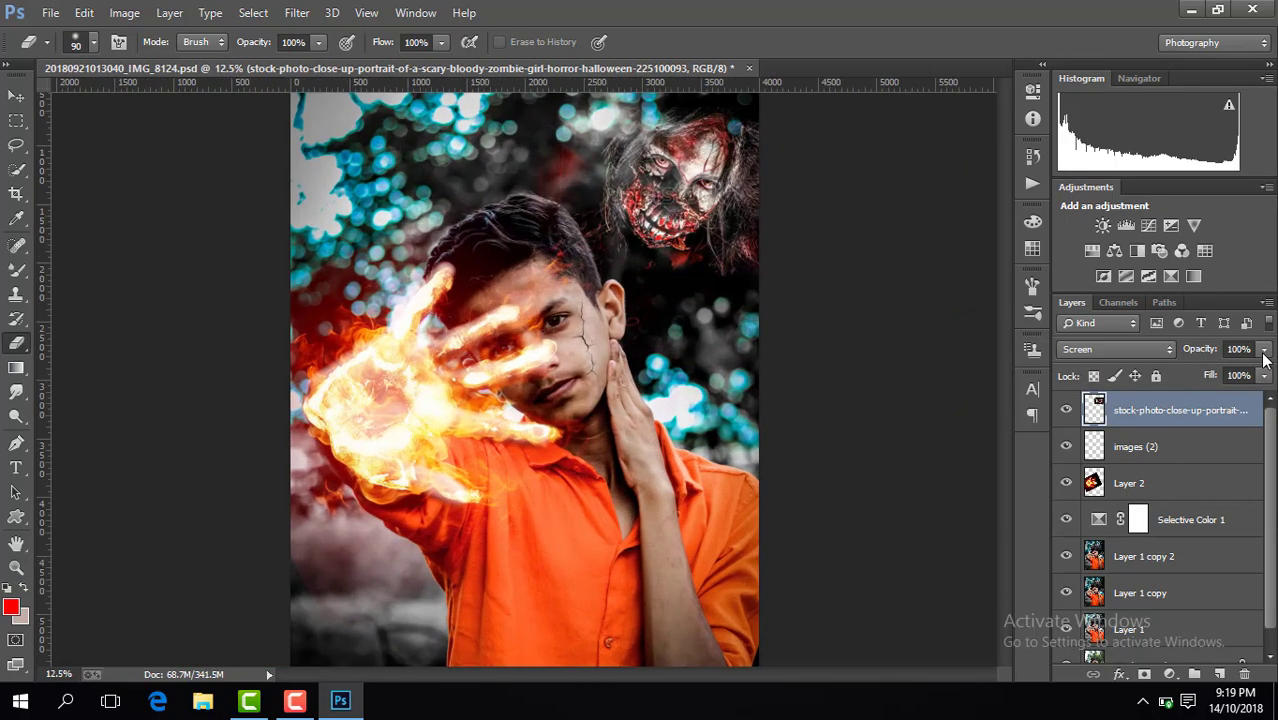
Erase the red haze beside and below the zombie's head, enlarging the eraser to 128 px
scroll(1008, 360, up, 3)
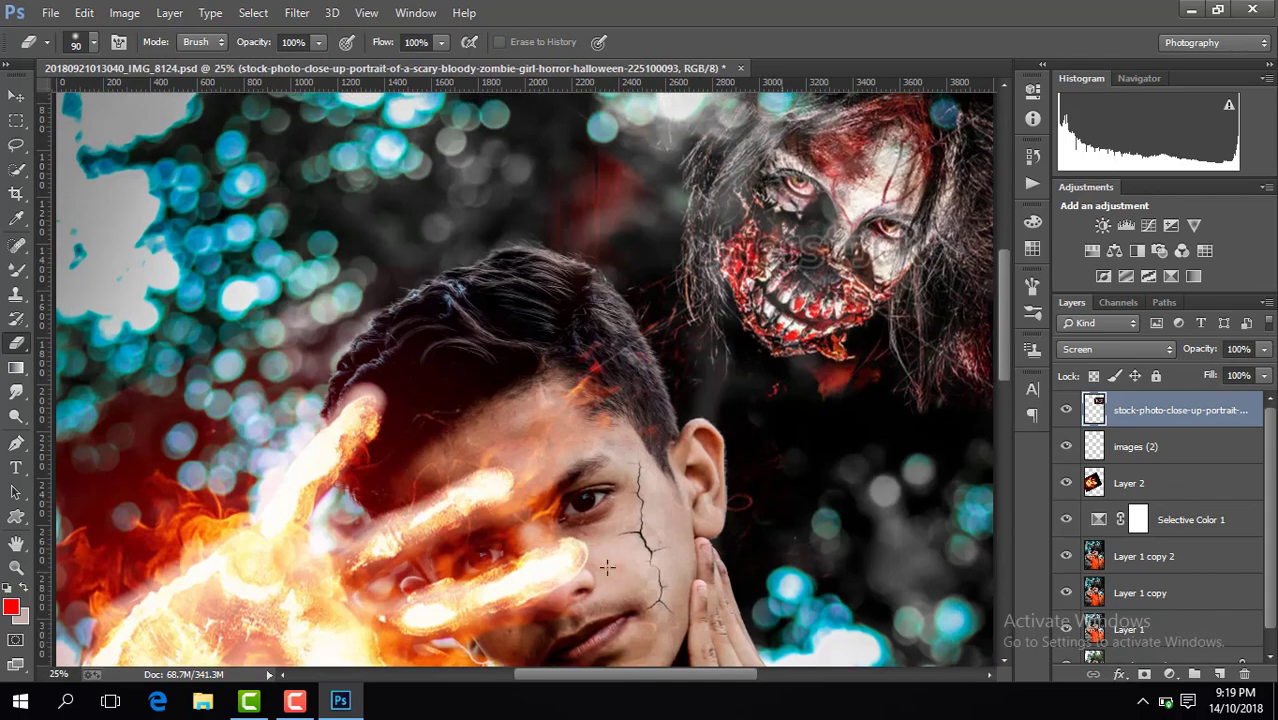
scroll(656, 676, right, 3)
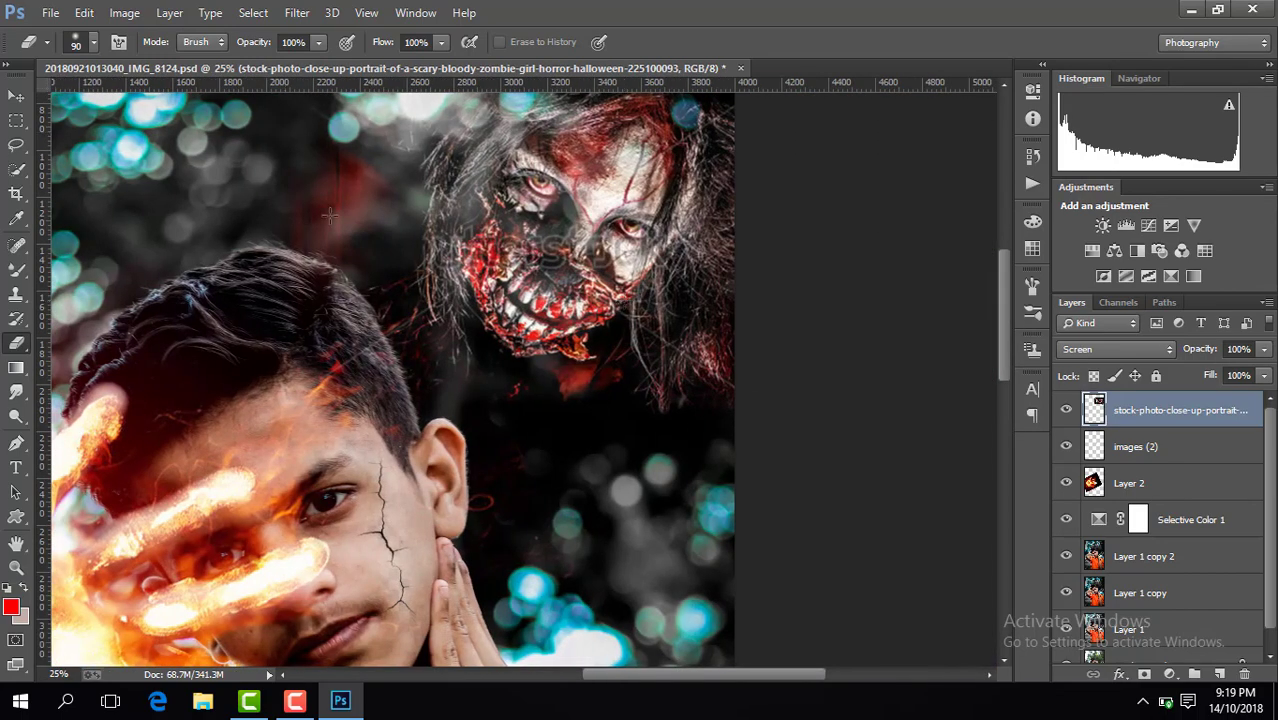
mouse_move(330, 215)
mouse_down()
mouse_move(342, 186)
mouse_move(379, 216)
mouse_move(328, 167)
mouse_up()
click(94, 43)
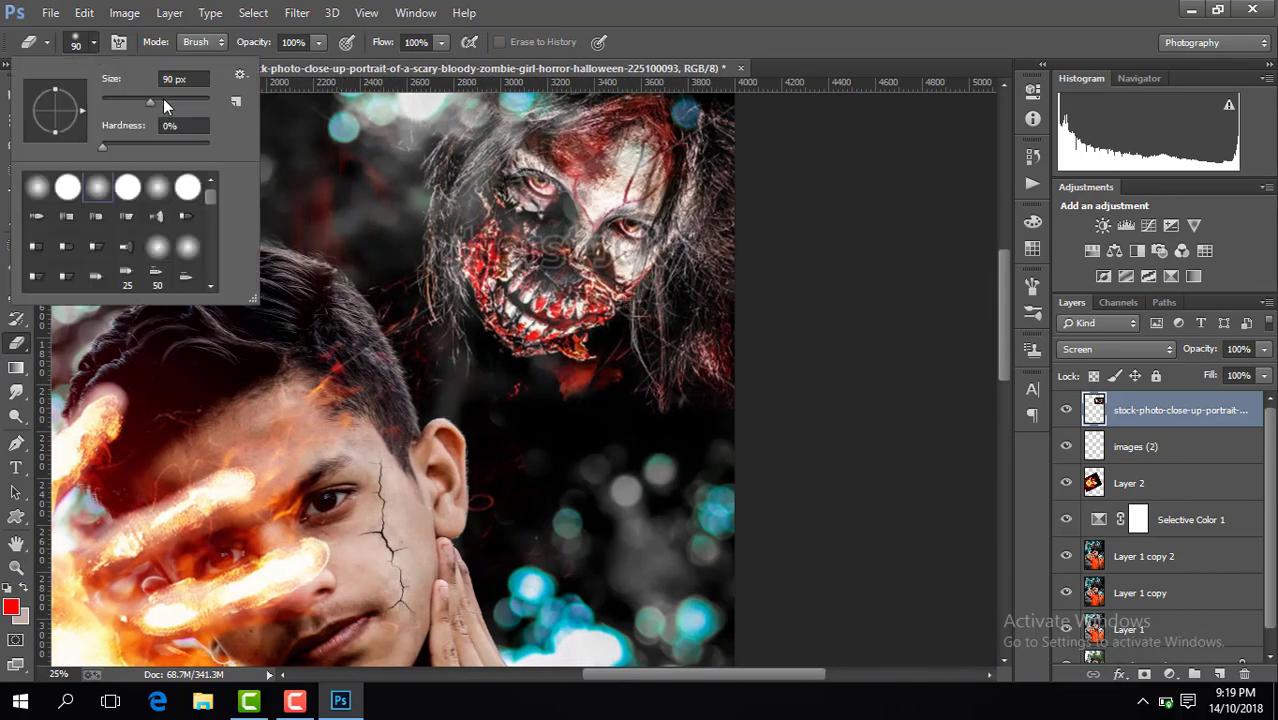
drag(163, 98, 169, 98)
mouse_move(360, 263)
mouse_down()
mouse_move(347, 222)
mouse_move(310, 202)
mouse_move(367, 185)
mouse_move(328, 138)
mouse_move(322, 325)
mouse_move(394, 292)
mouse_up()
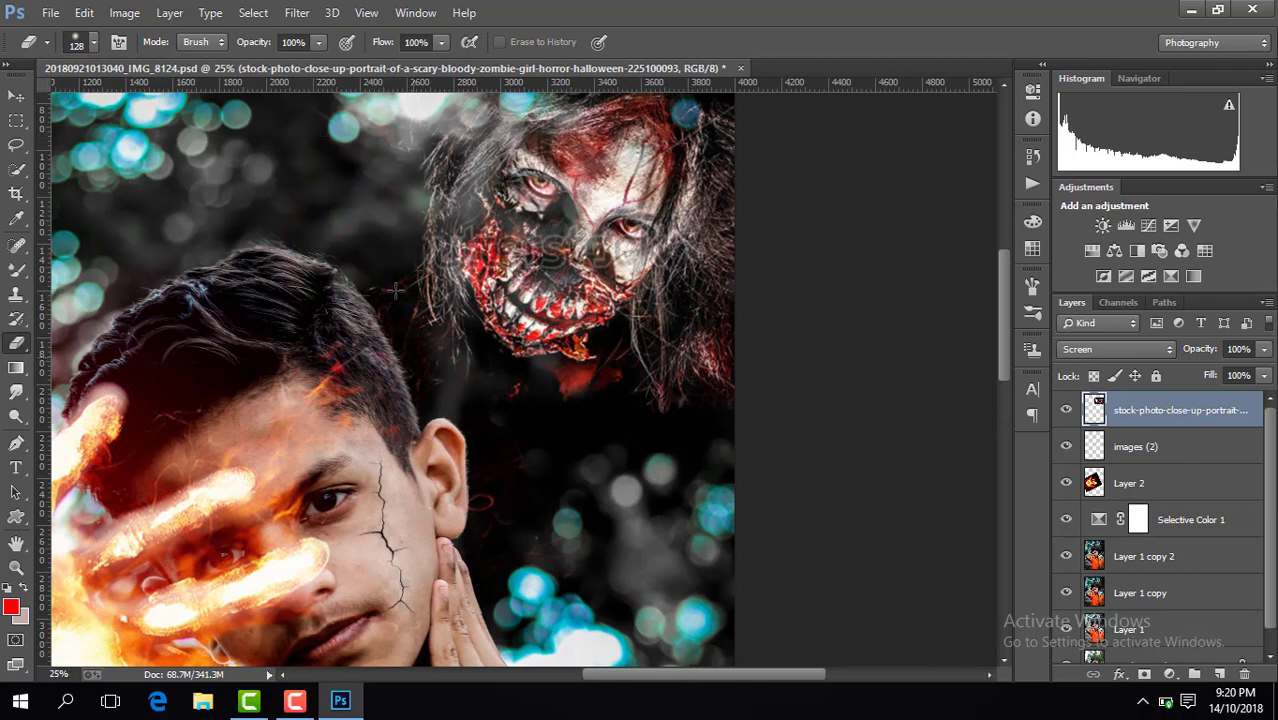
mouse_move(471, 408)
mouse_down()
mouse_move(444, 347)
mouse_move(517, 443)
mouse_up()
drag(417, 466, 607, 375)
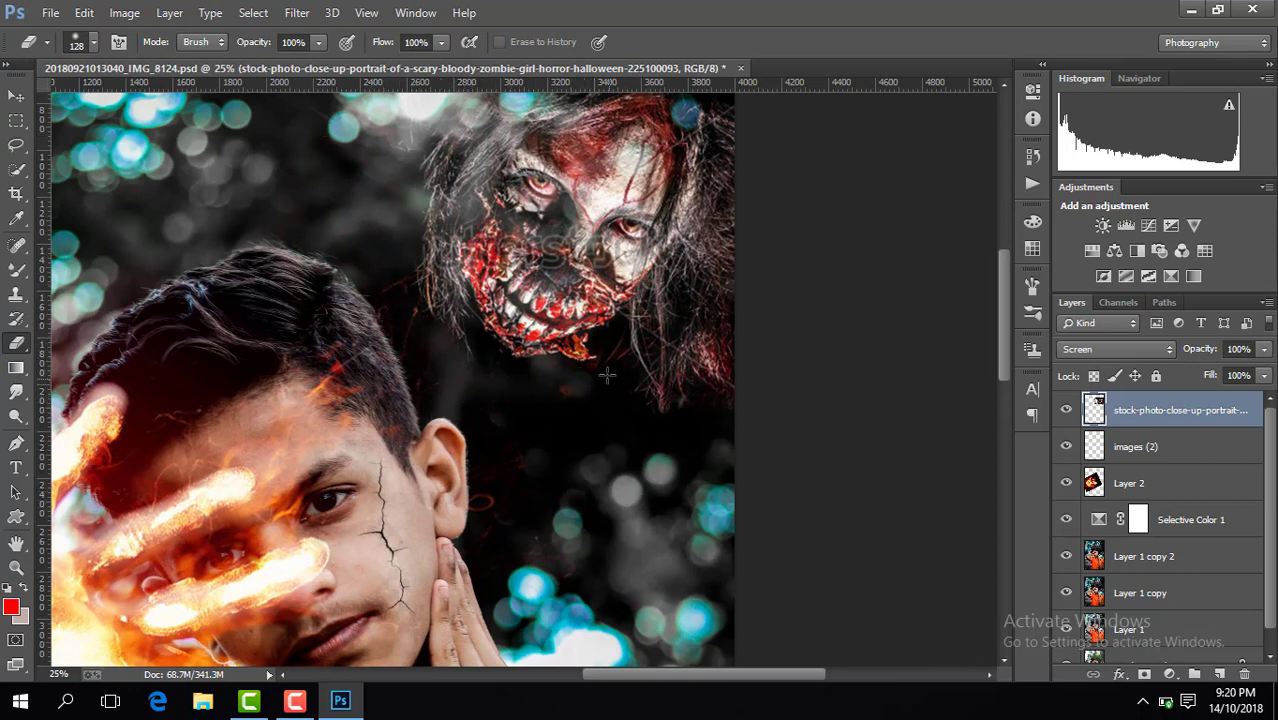
click(1160, 485)
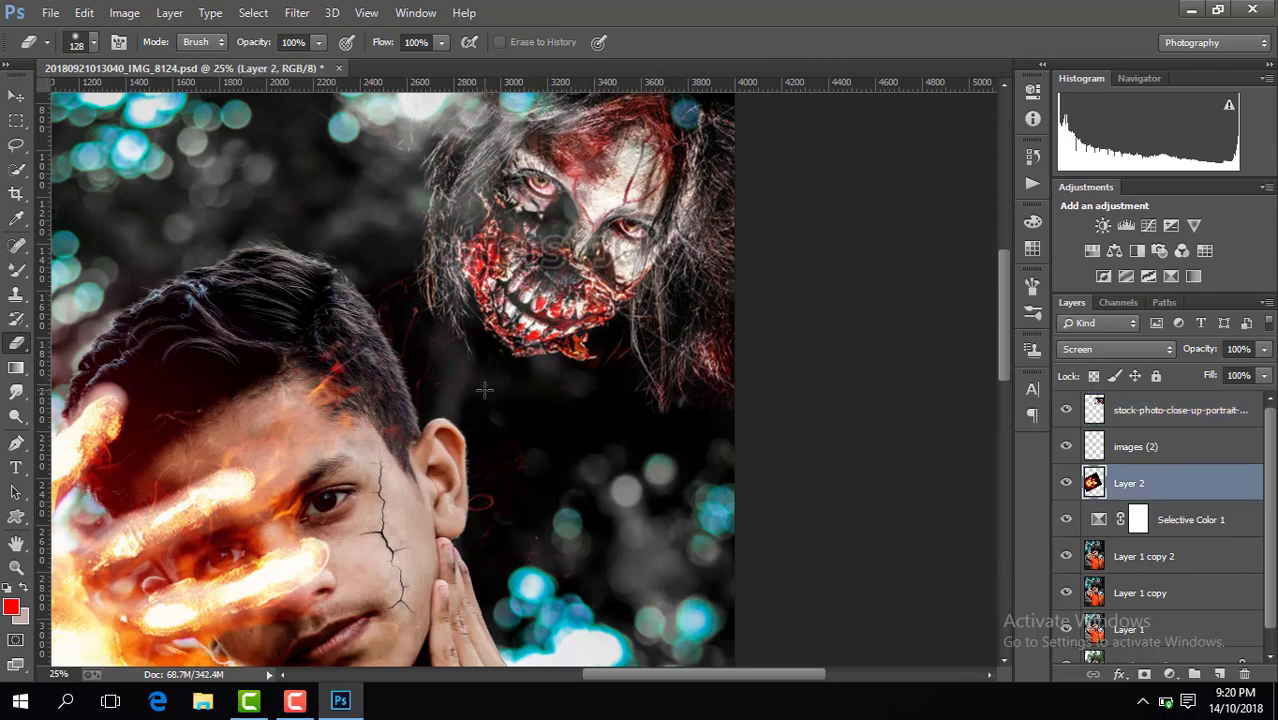
click(1207, 519)
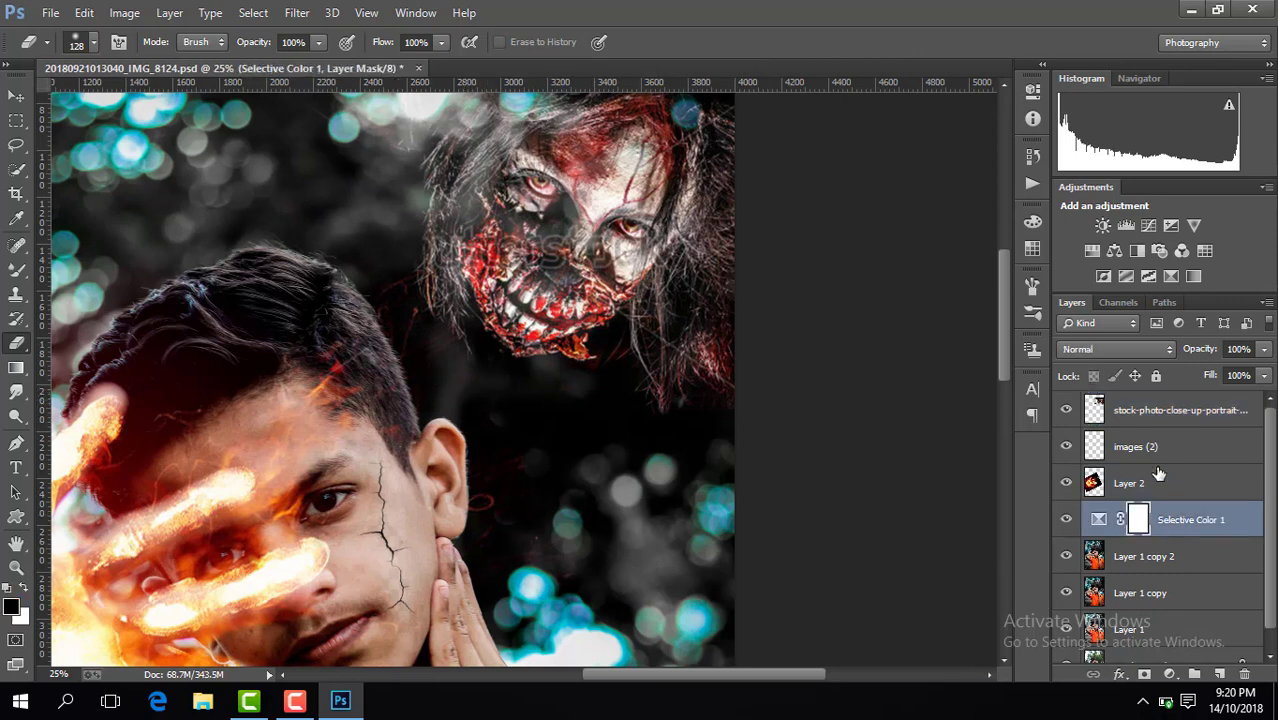
click(1152, 449)
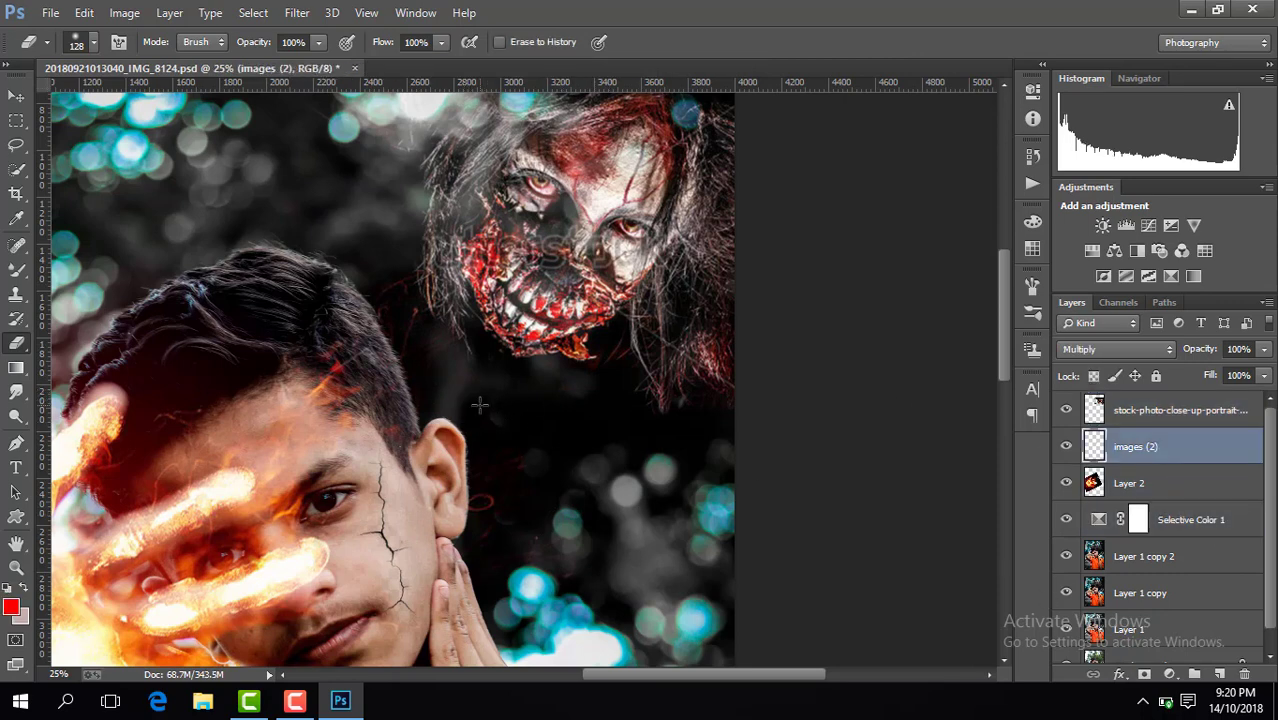
click(1117, 487)
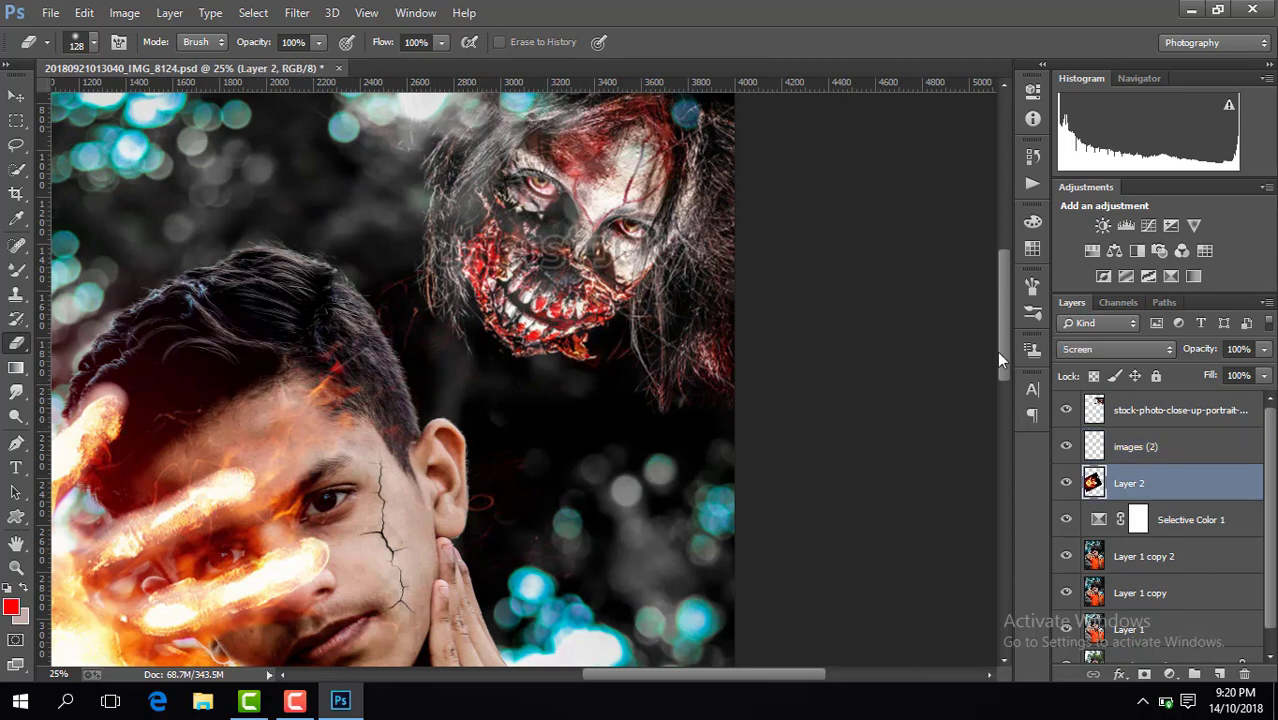
Erase the zombie layer's leftover haze in the background above the man's hair
click(1208, 412)
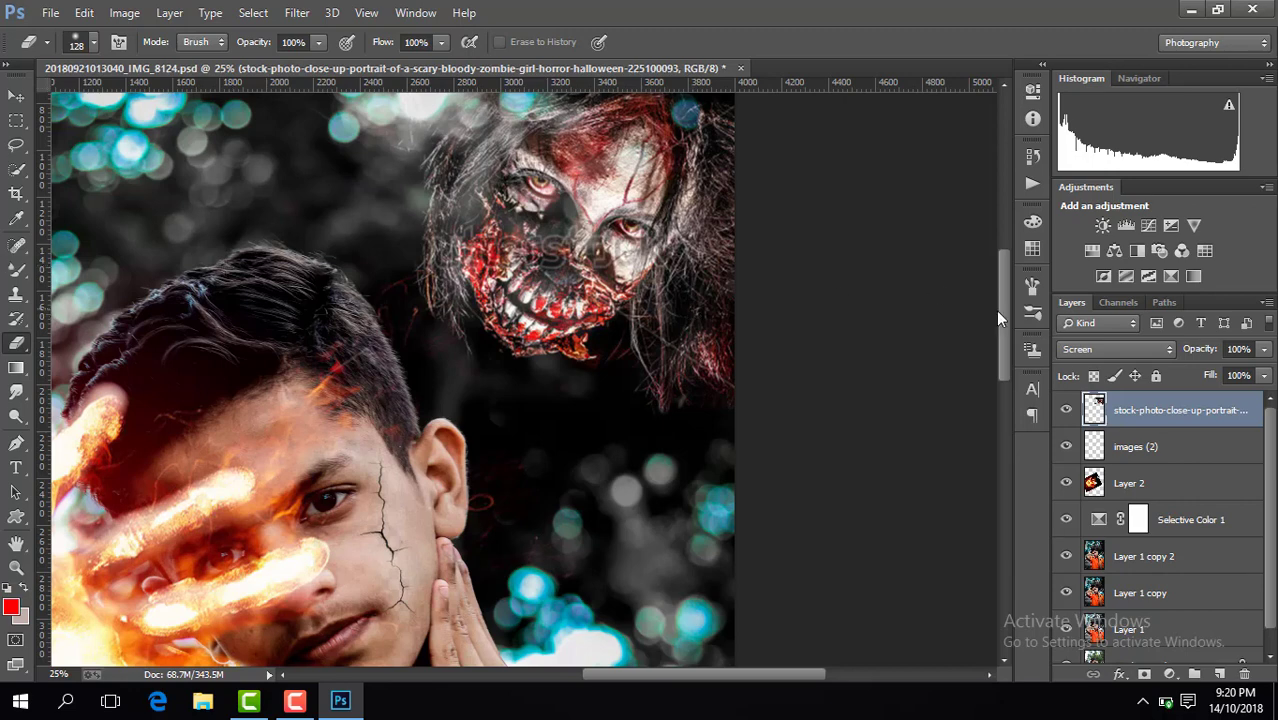
drag(999, 311, 999, 288)
mouse_move(425, 192)
mouse_down()
mouse_move(444, 235)
mouse_move(422, 265)
mouse_move(314, 208)
mouse_up()
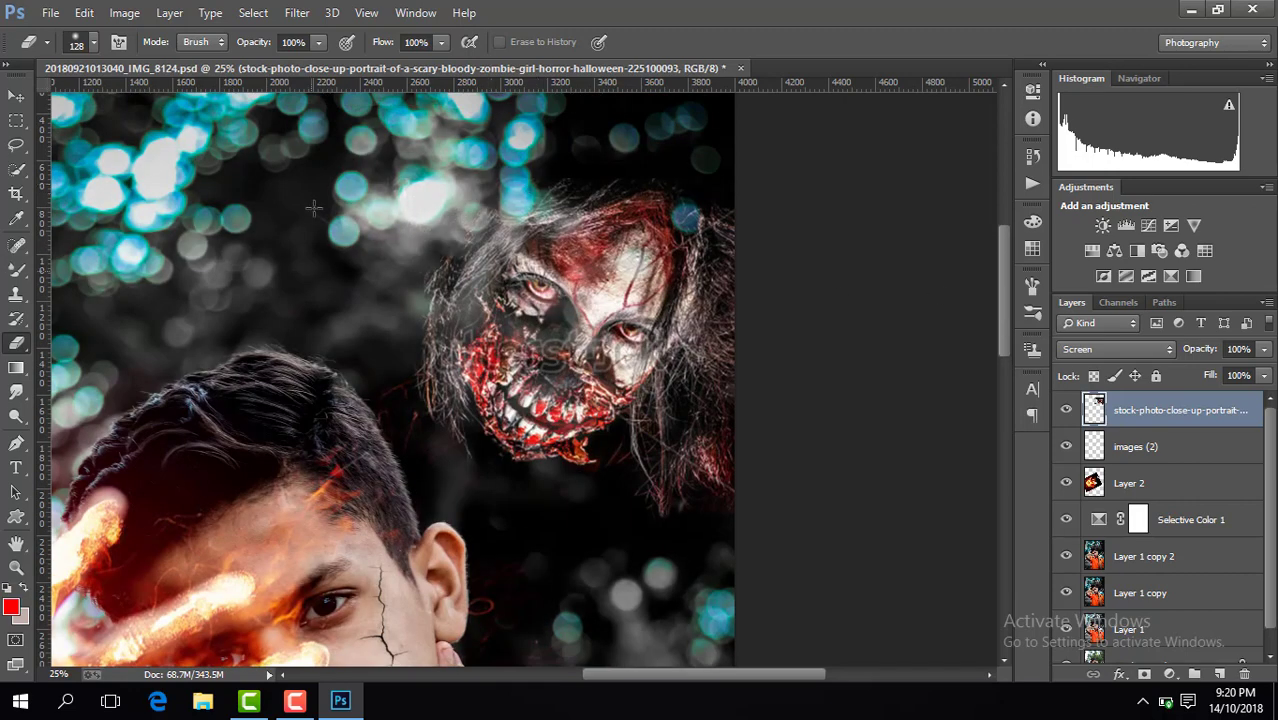
Clone nearby texture over the watermark letters around the zombie's nose with a 33 px Clone Stamp brush
click(16, 293)
key(ctrl+plus)
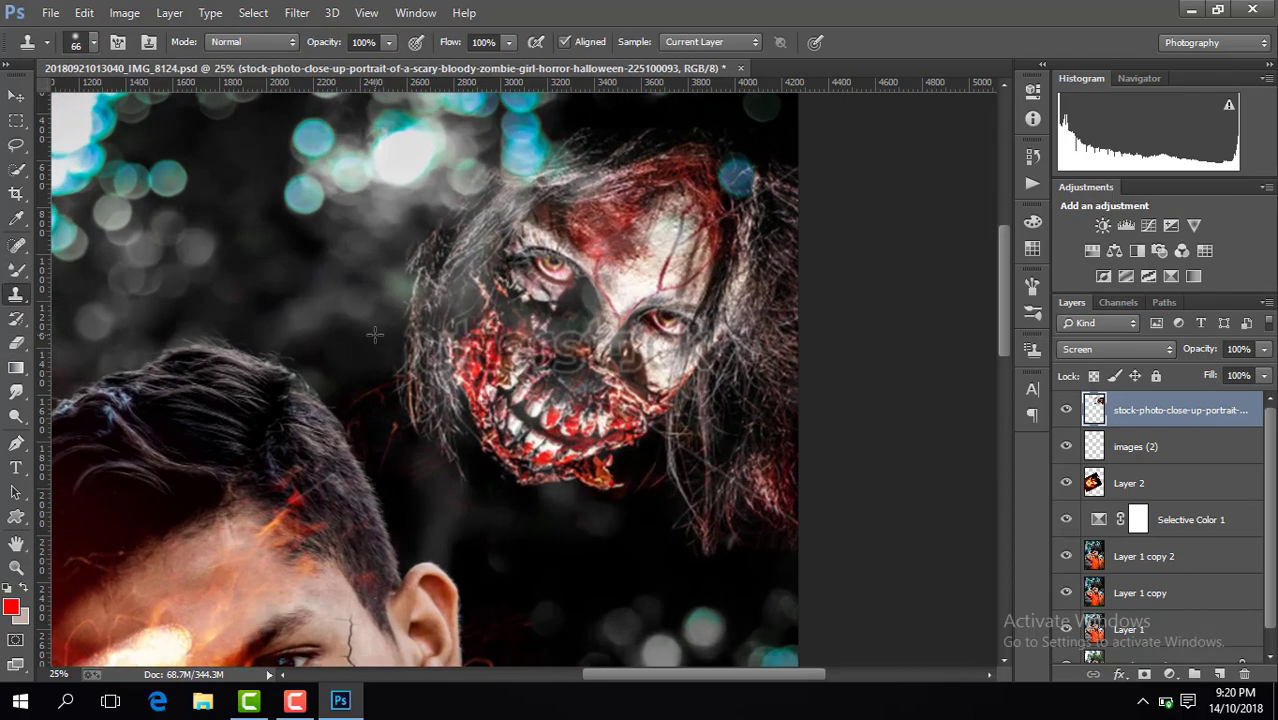
key(ctrl+plus)
key(ctrl+plus)
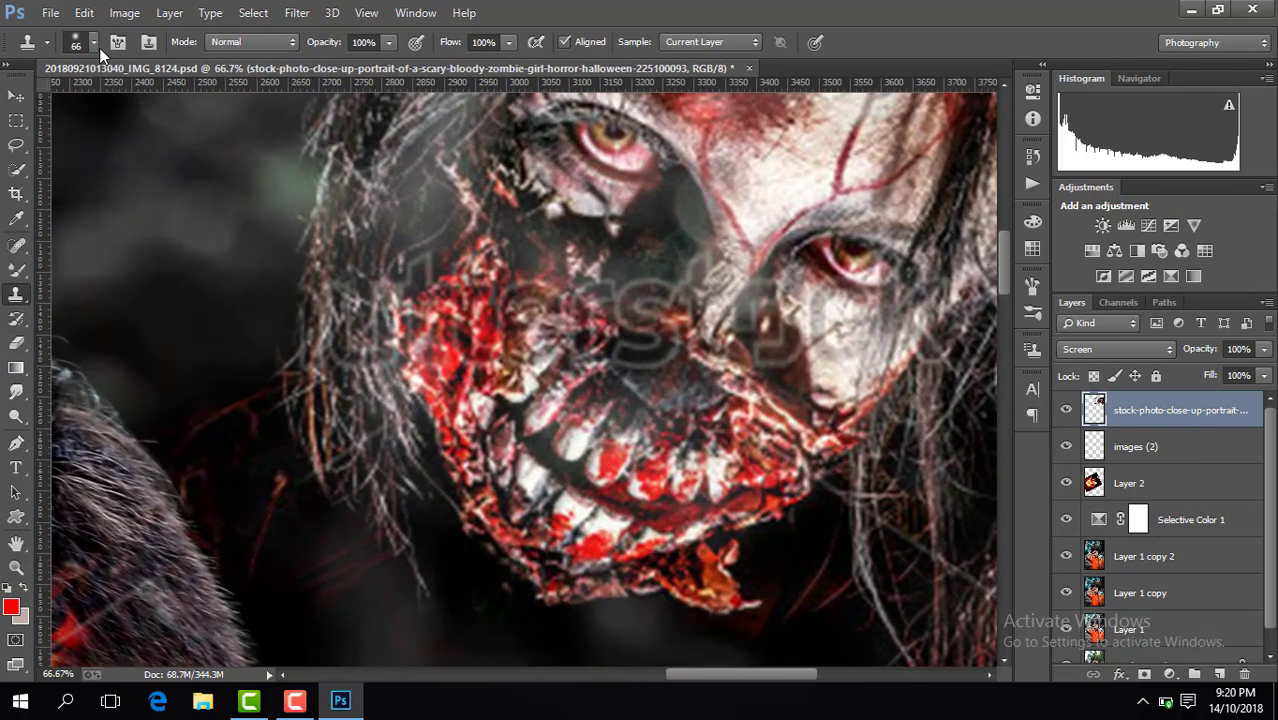
click(93, 42)
drag(124, 98, 119, 98)
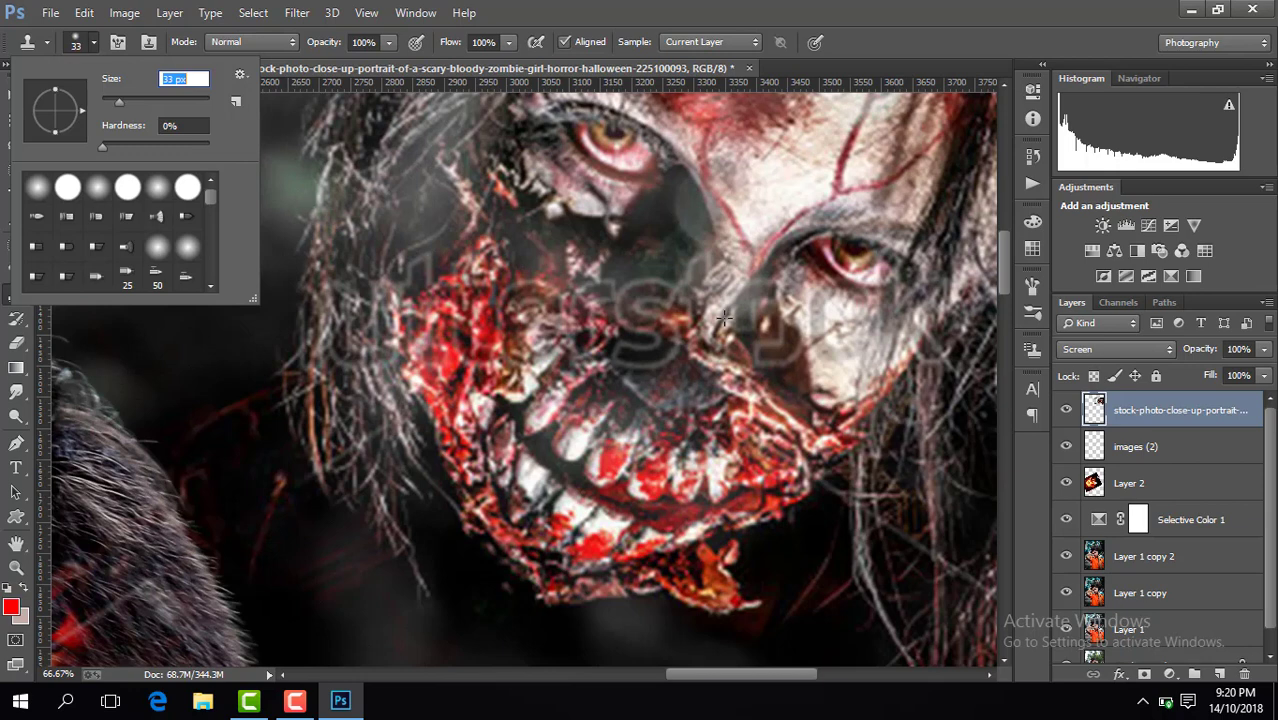
alt+click(685, 306)
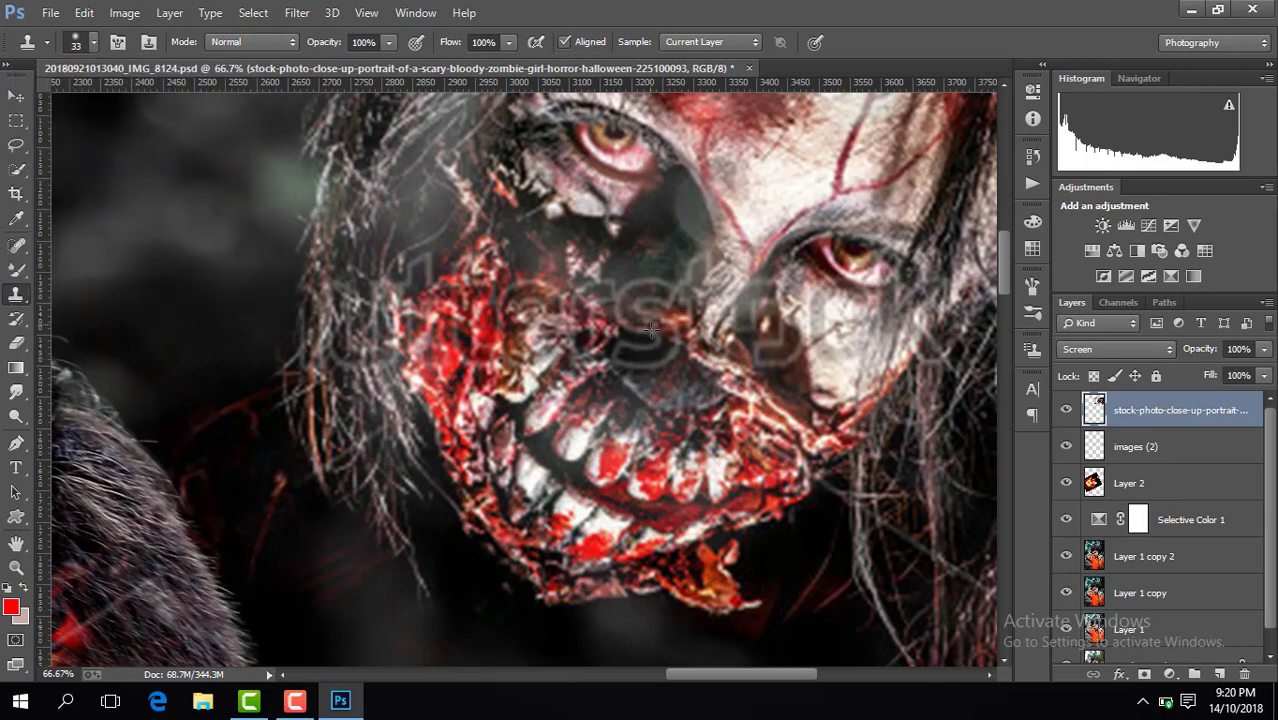
drag(650, 330, 664, 349)
alt+click(670, 379)
click(655, 355)
drag(660, 364, 672, 379)
Resize the Clone Stamp brush and cover more of the watermark above the zombie's mouth from a new sample point
click(93, 45)
click(134, 99)
alt+click(663, 357)
click(643, 324)
drag(638, 320, 655, 342)
scroll(668, 378, down, 4)
scroll(679, 385, down, 4)
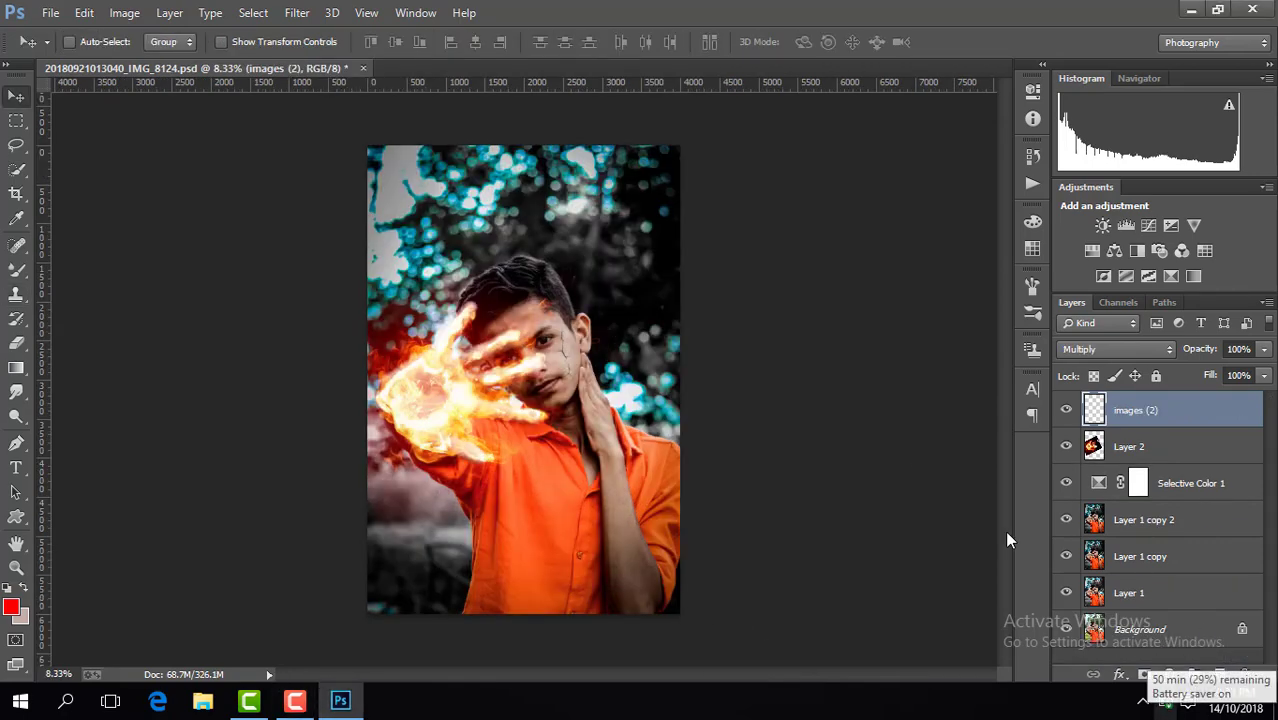
Compare the portrait with and without the images (2) crack overlay
click(1067, 413)
click(1069, 411)
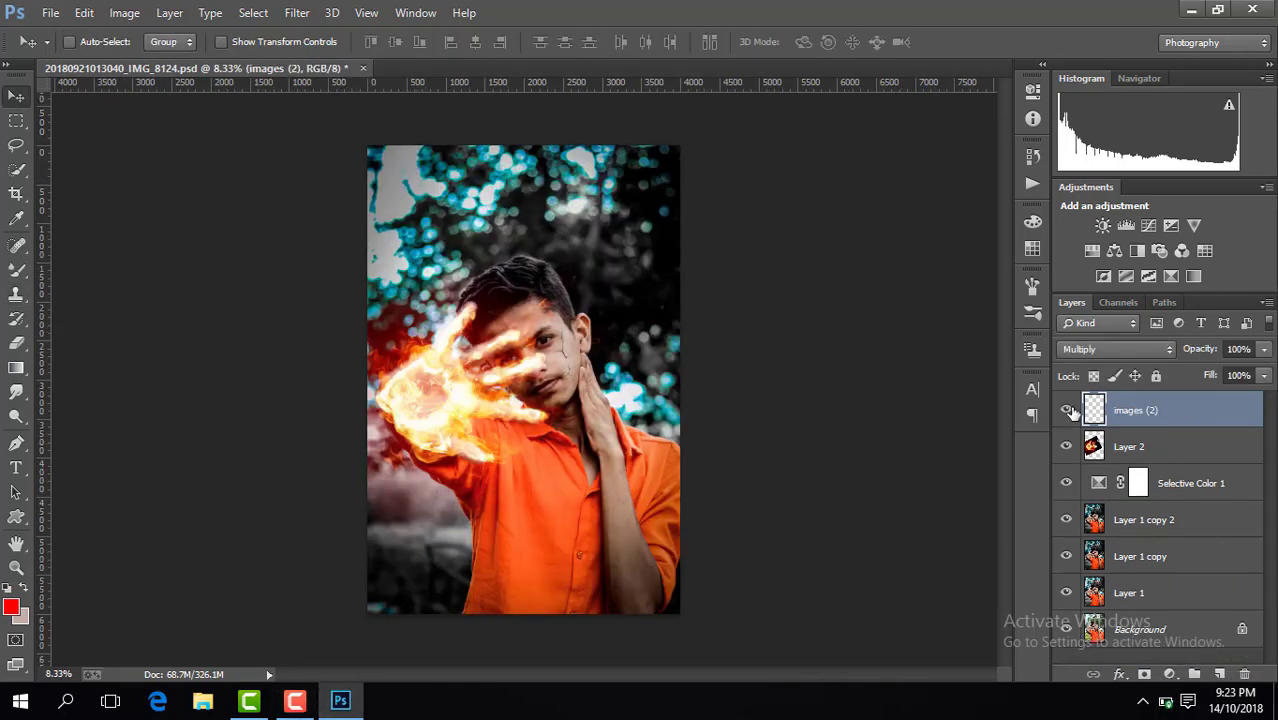
Duplicate the Layer 1 copy 2 layer and switch to the Mixer Brush tool
click(1157, 530)
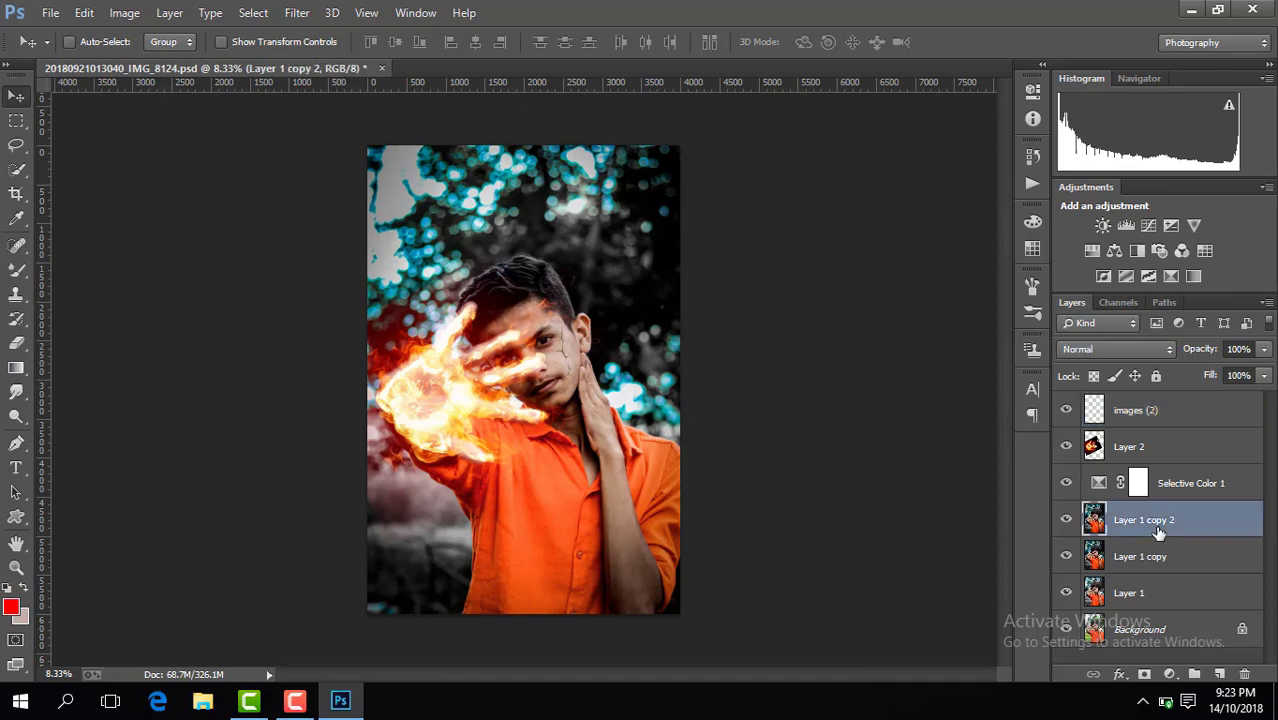
key(ctrl+j)
key(shift+b)
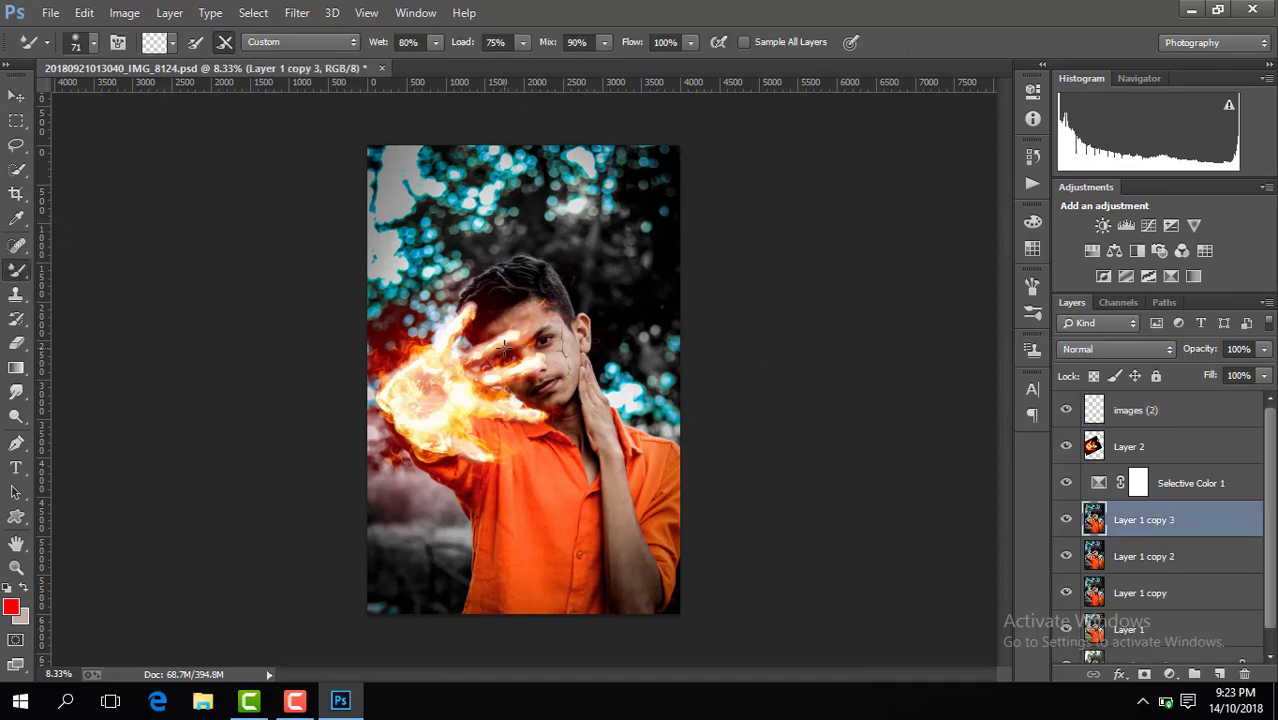
Examine the face, hand and shirt close up, and review the whole portrait
key(ctrl+plus)
key(ctrl+plus)
drag(616, 677, 677, 671)
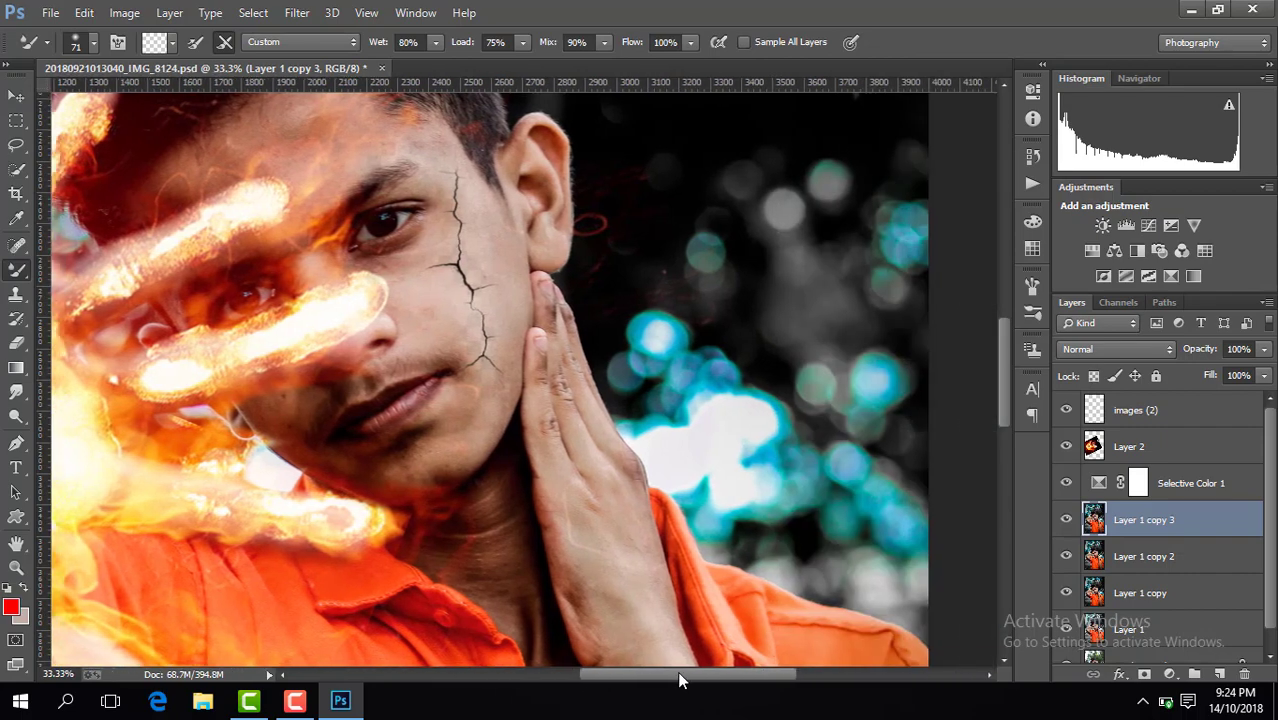
drag(1007, 378, 988, 427)
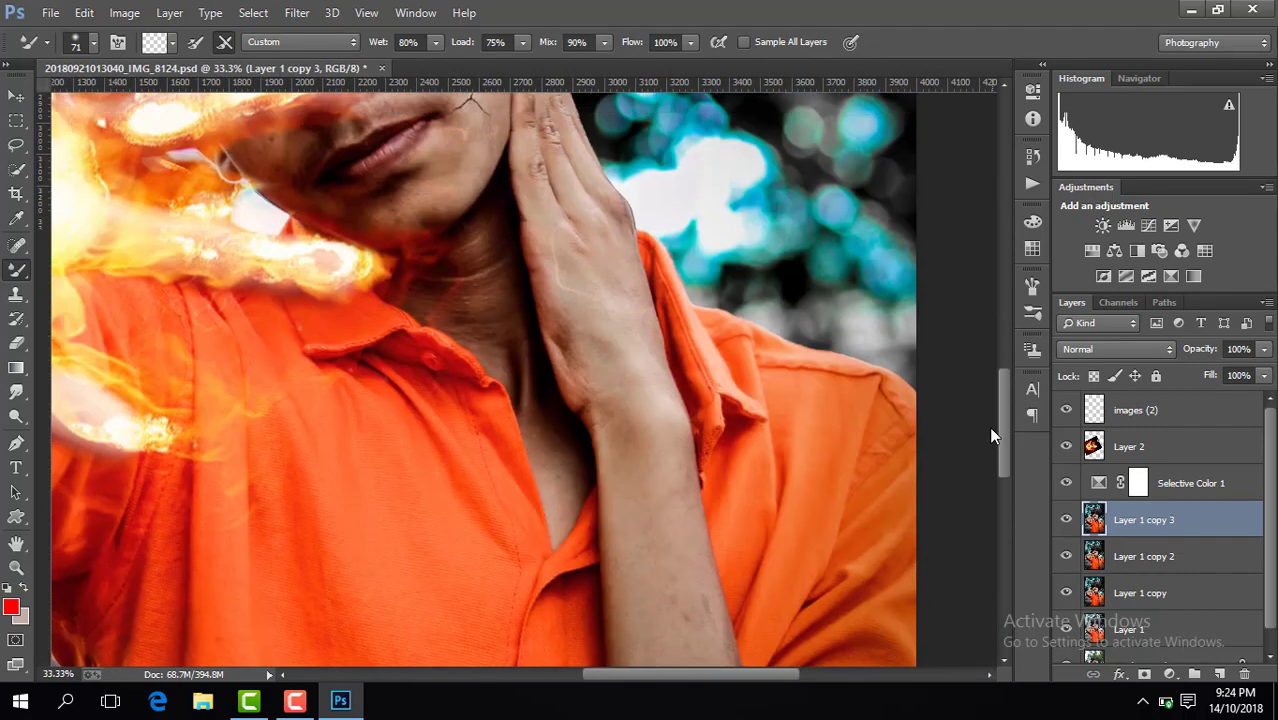
key(ctrl+minus)
key(ctrl+minus)
key(ctrl+minus)
key(ctrl+minus)
key(ctrl+minus)
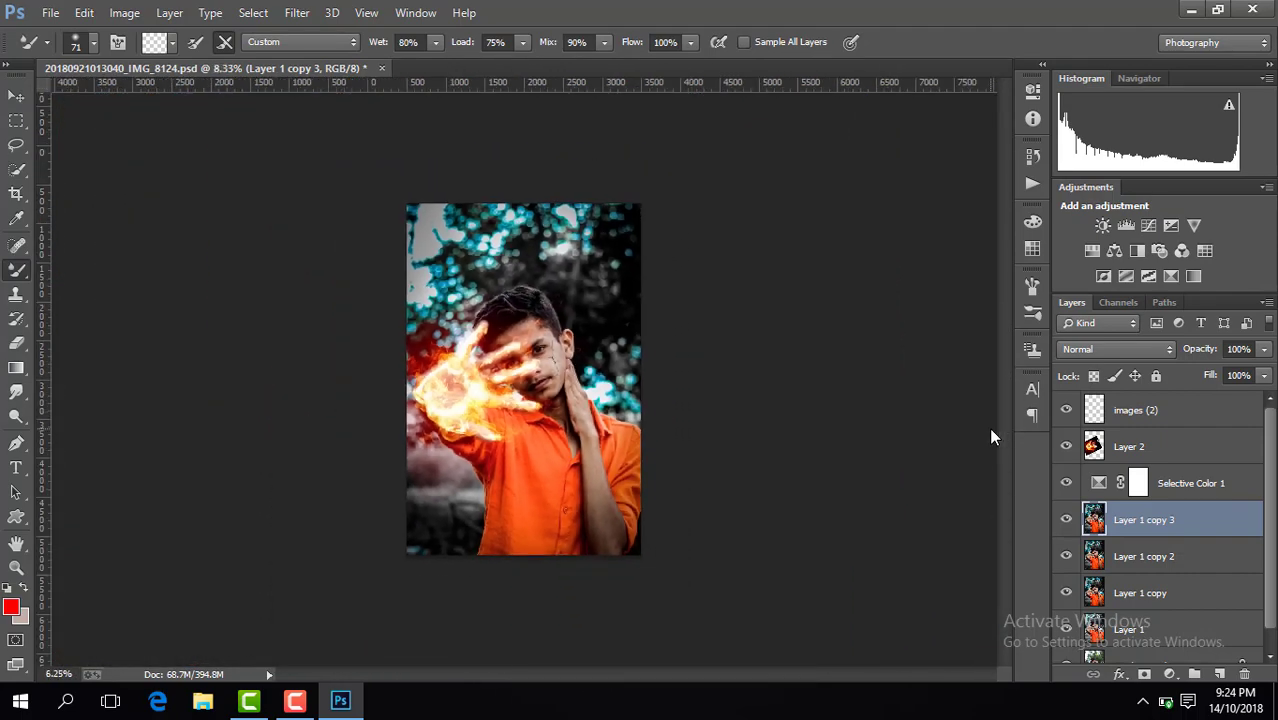
key(ctrl+plus)
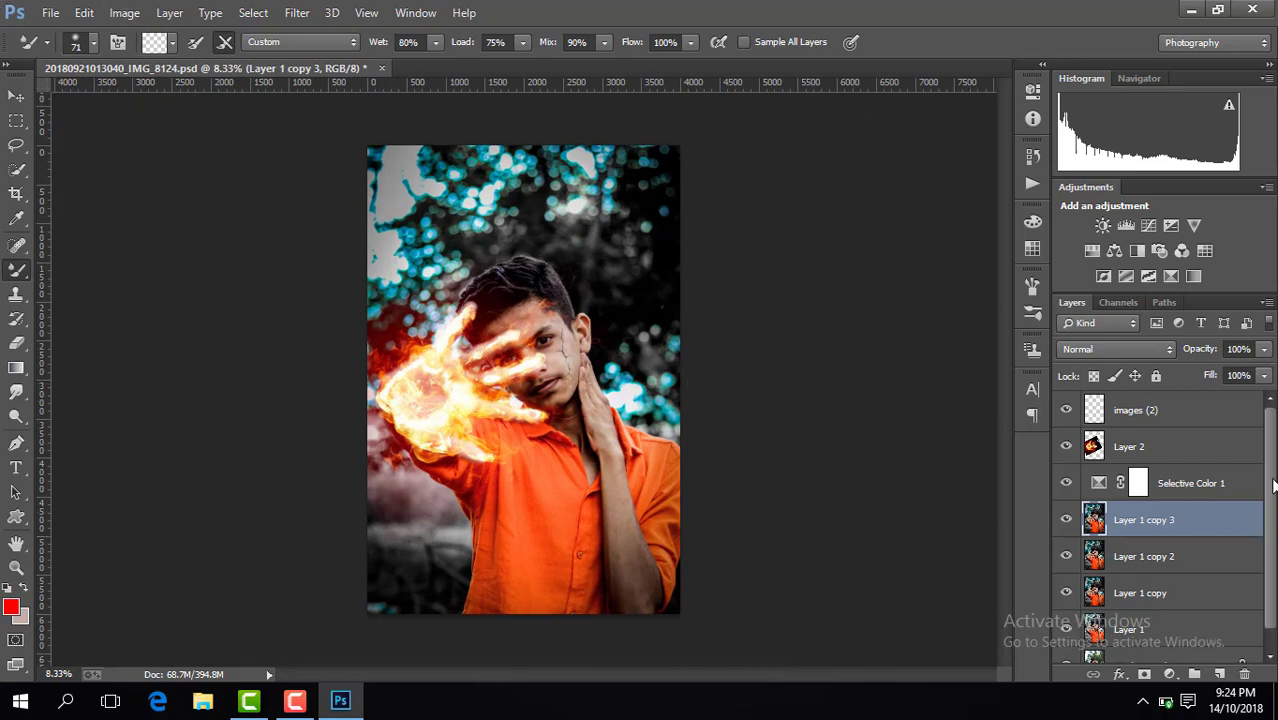
Merge Layer 1 and its three copies with the Background layer, keeping the Selective Color, fire and crack layers separate
drag(1273, 484, 1273, 551)
ctrl+click(1124, 650)
ctrl+click(1128, 608)
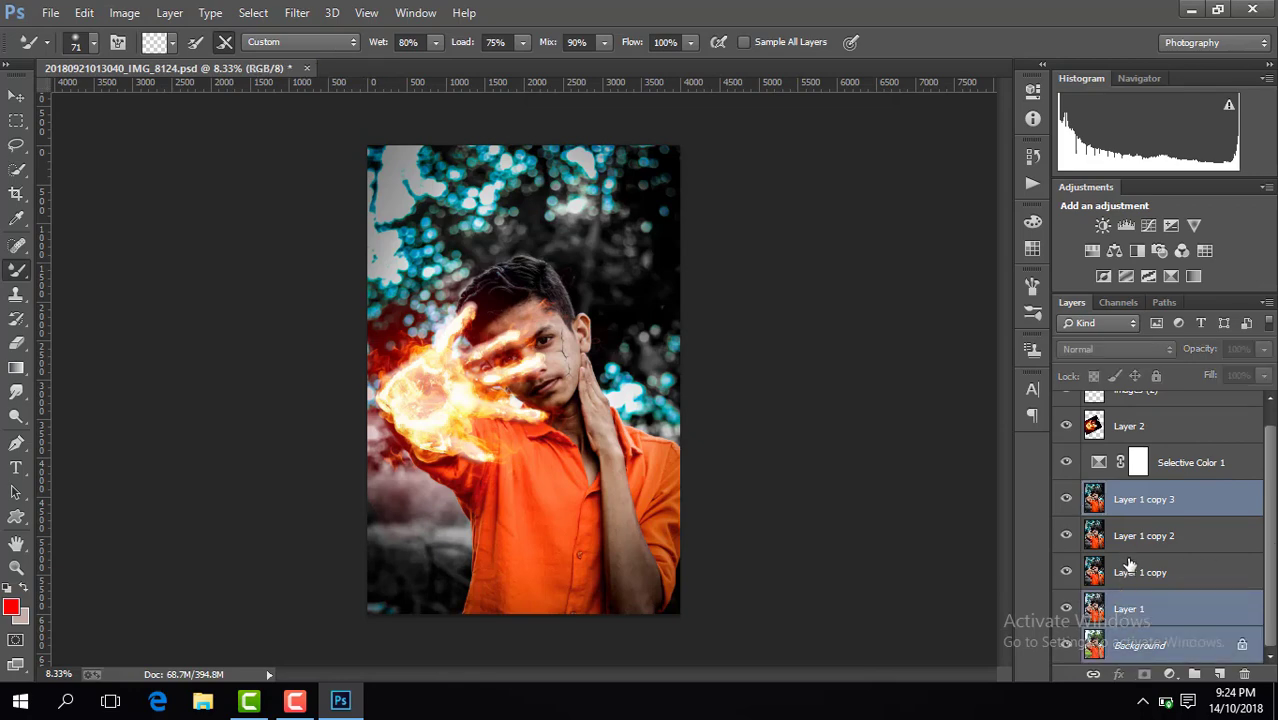
ctrl+click(1128, 572)
ctrl+click(1130, 538)
right_click(1130, 540)
click(785, 539)
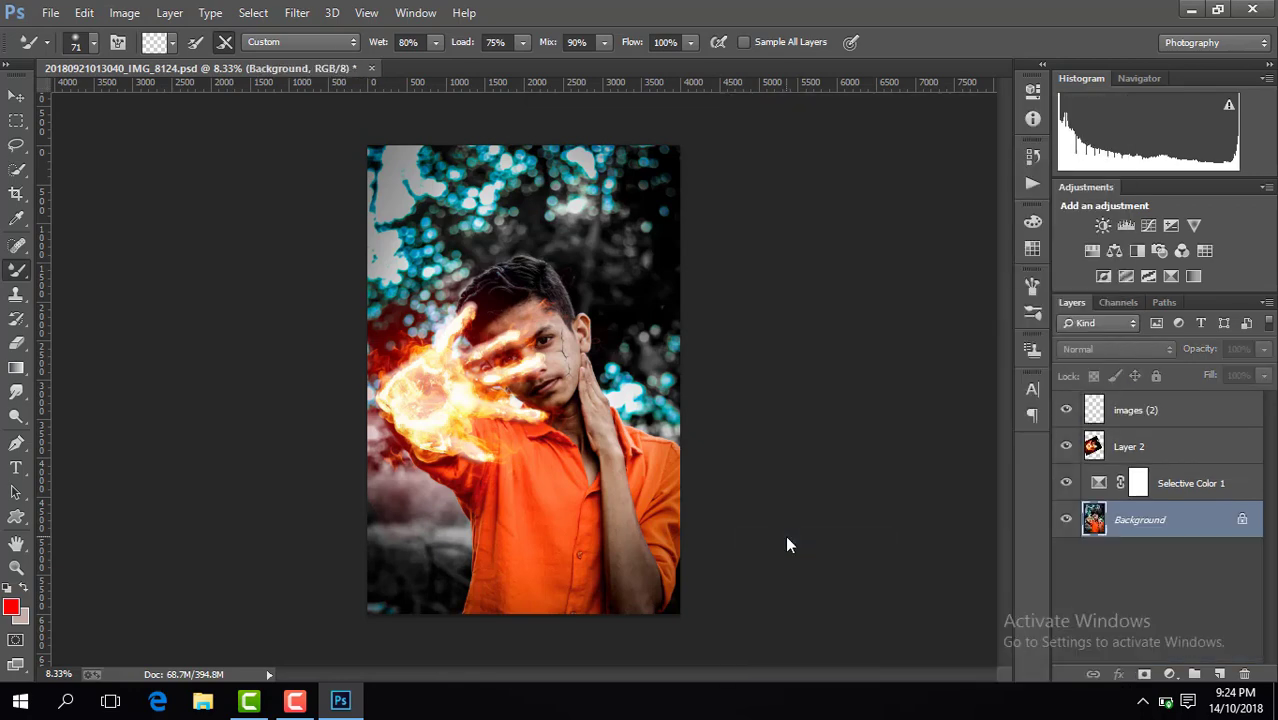
Duplicate the merged Background and apply a Camera Raw post-crop vignette with an amount of -38 to the copy
key(ctrl+j)
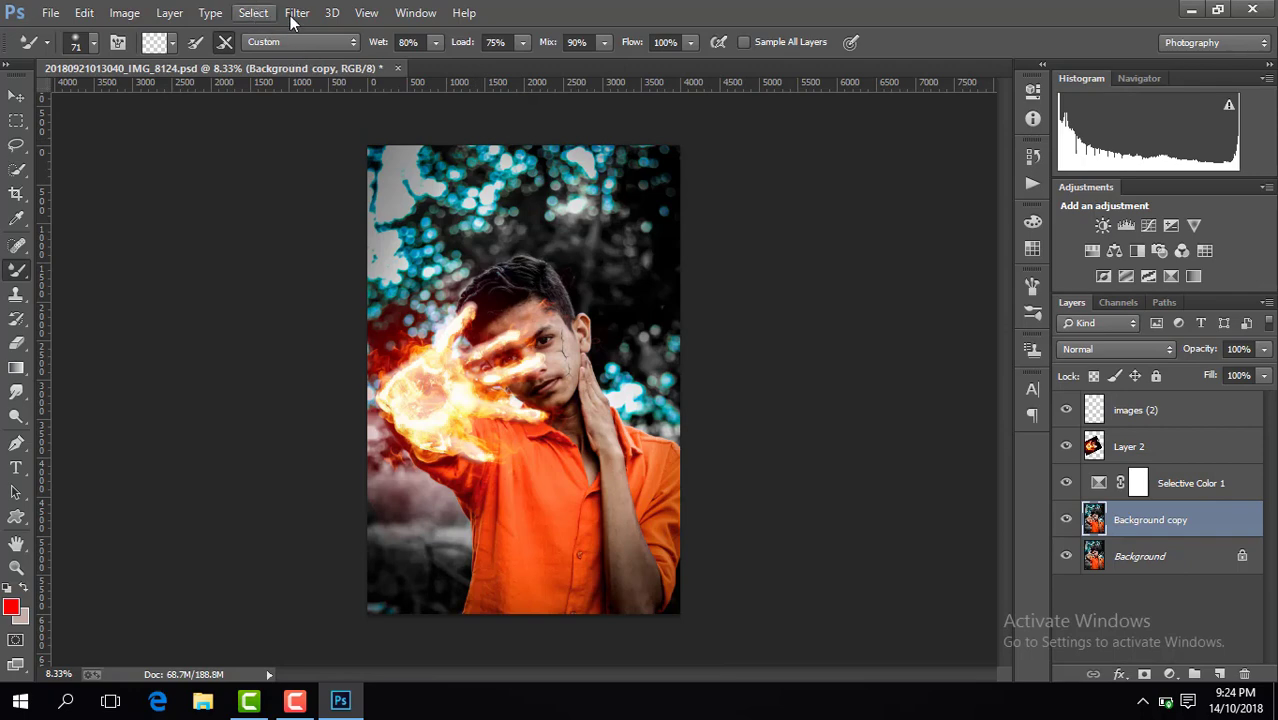
click(296, 13)
click(361, 121)
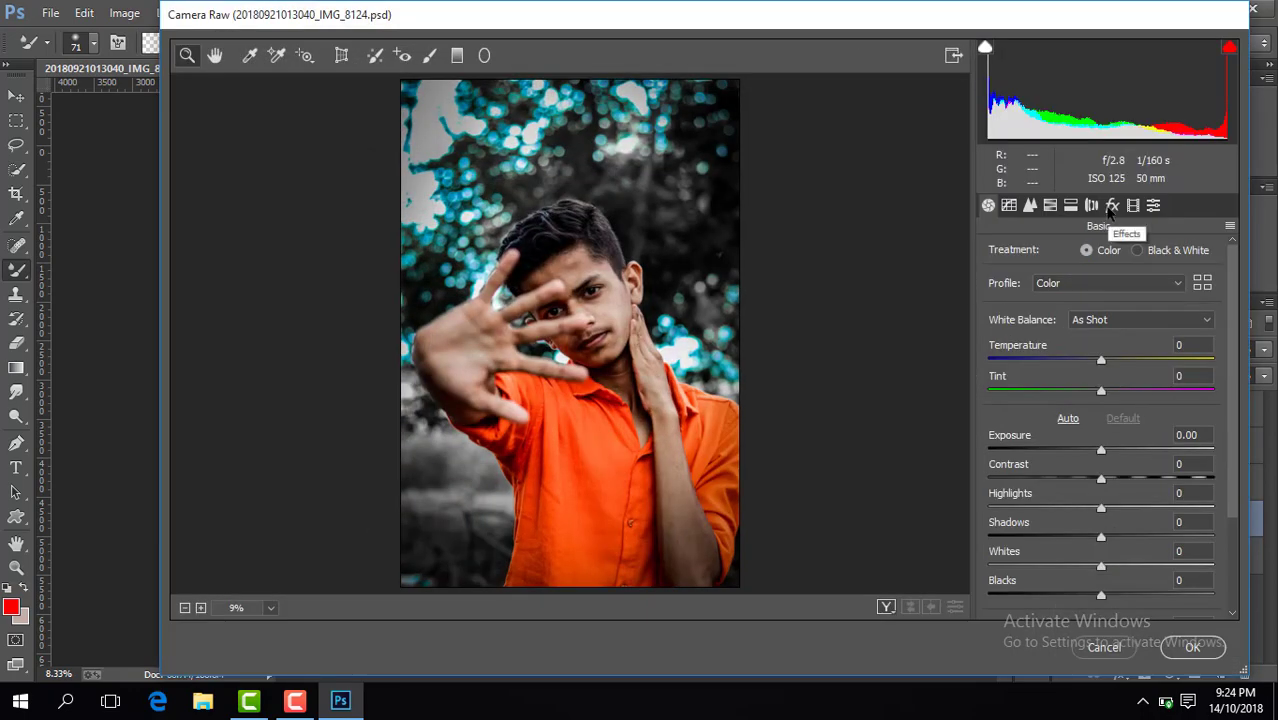
click(1111, 205)
drag(1107, 450, 1065, 452)
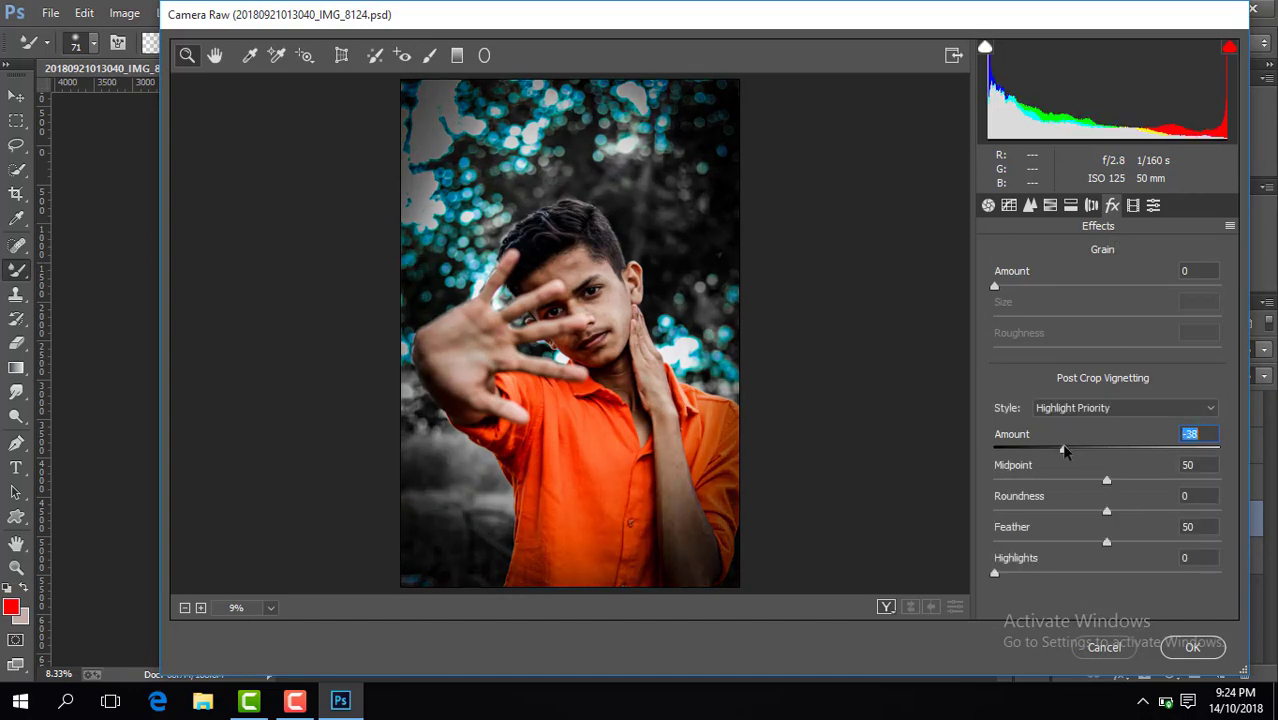
click(1174, 646)
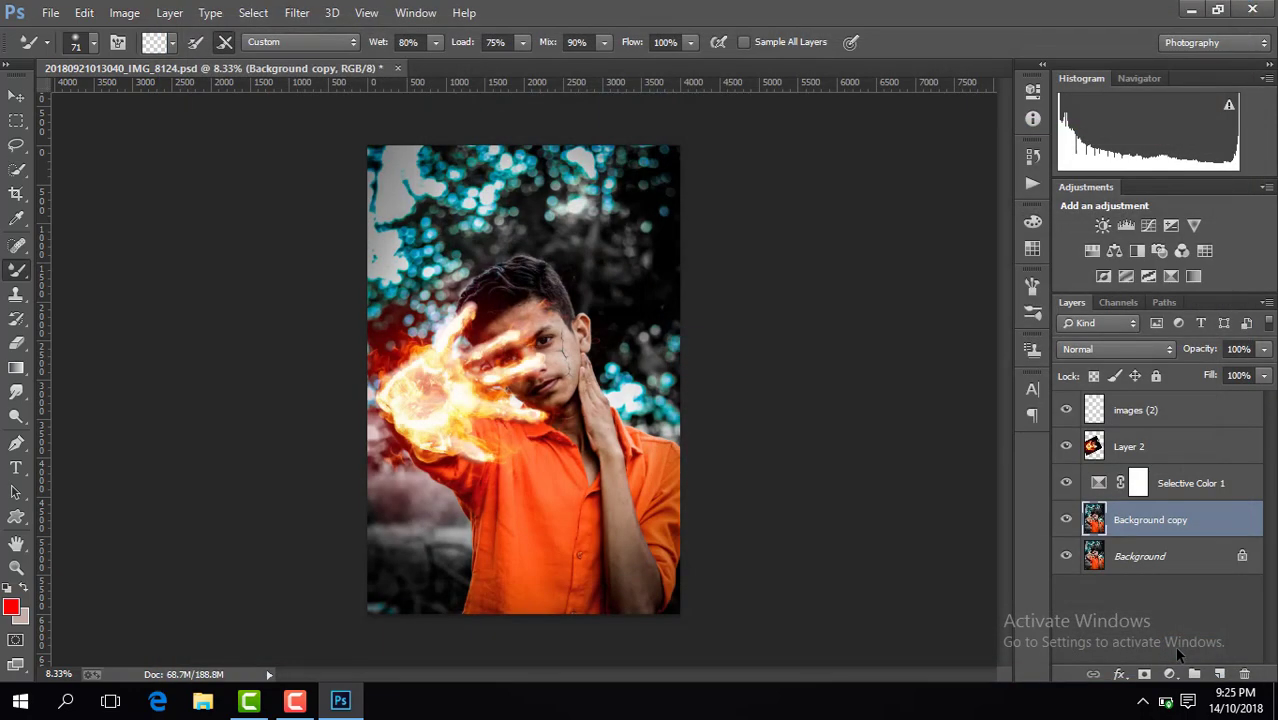
Compare the portrait with and without the vignetted Background copy, and merge that copy down into Background
click(1063, 519)
click(1064, 519)
click(1064, 519)
click(1064, 519)
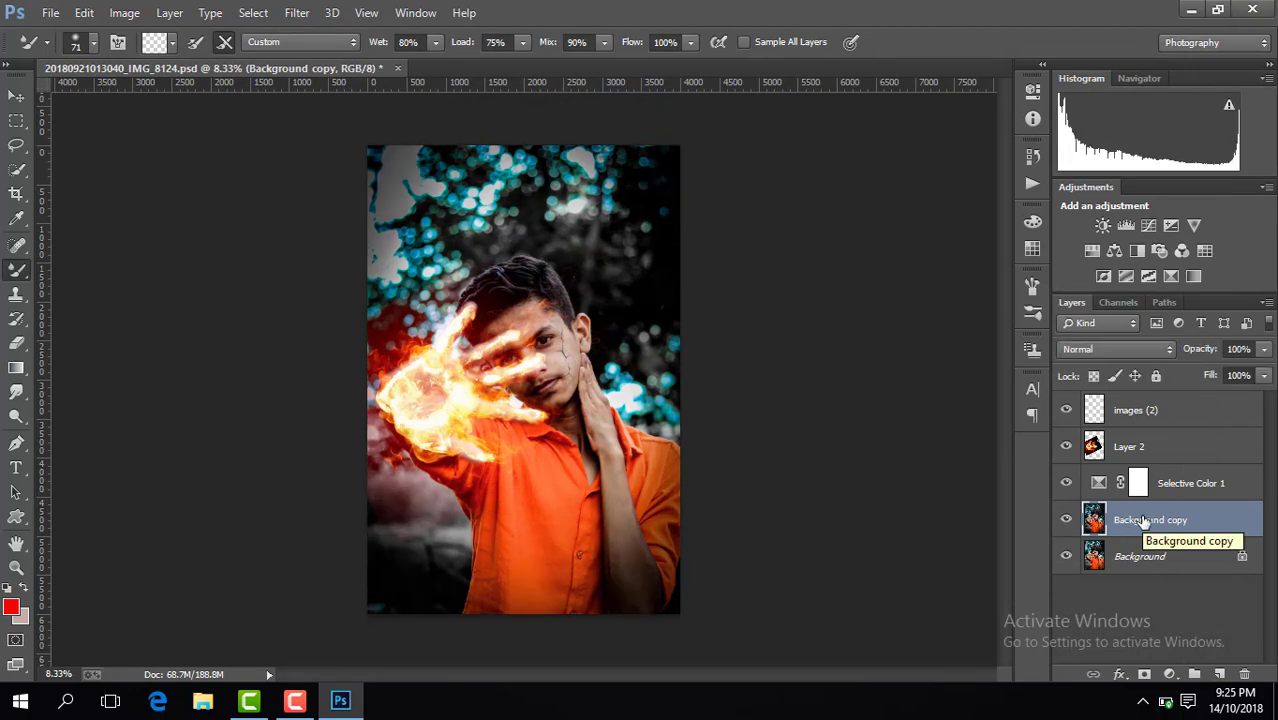
right_click(1147, 521)
click(804, 534)
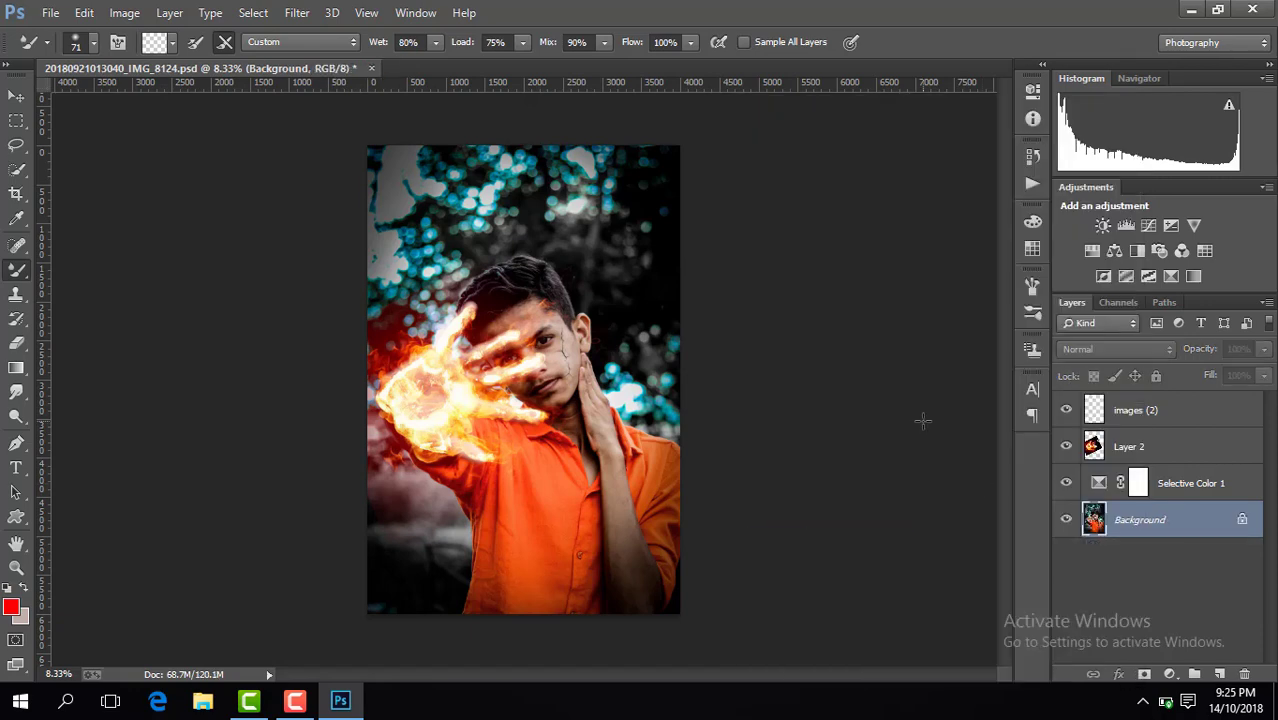
Duplicate Background and add a Selective Color adjustment above it with the Black value of Reds at -13%
key(ctrl+j)
click(1170, 674)
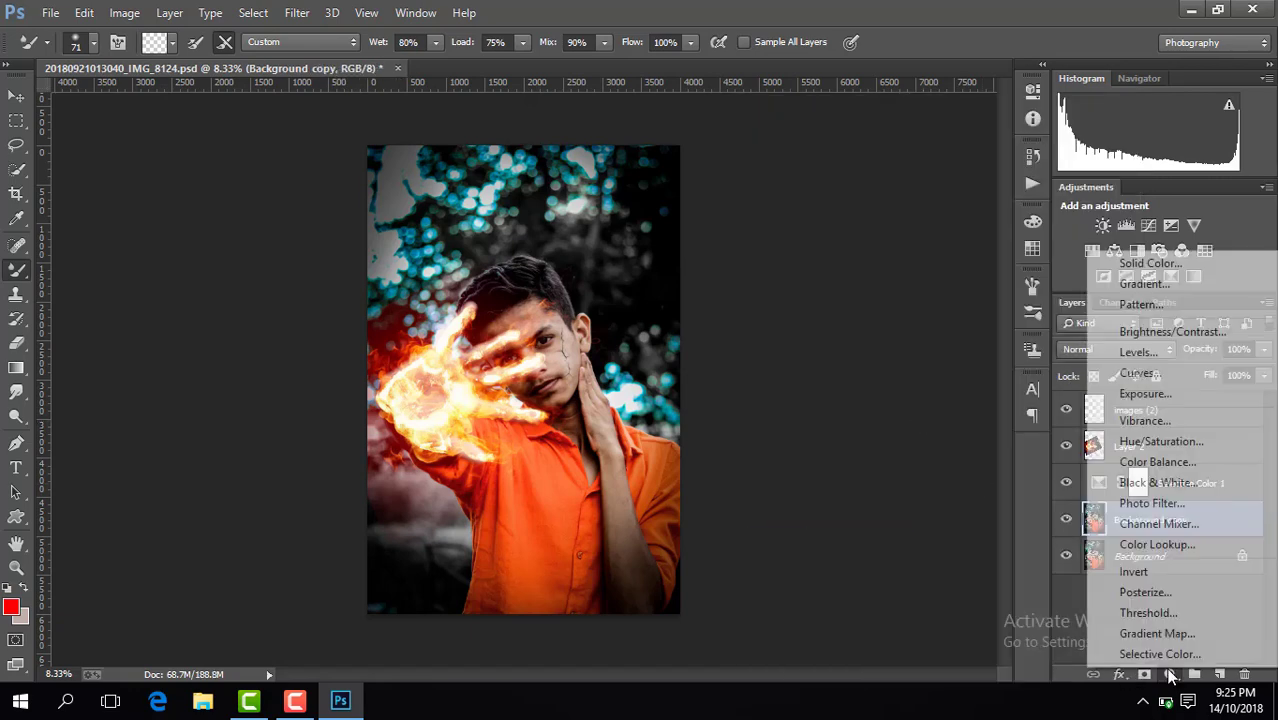
click(1160, 654)
click(910, 162)
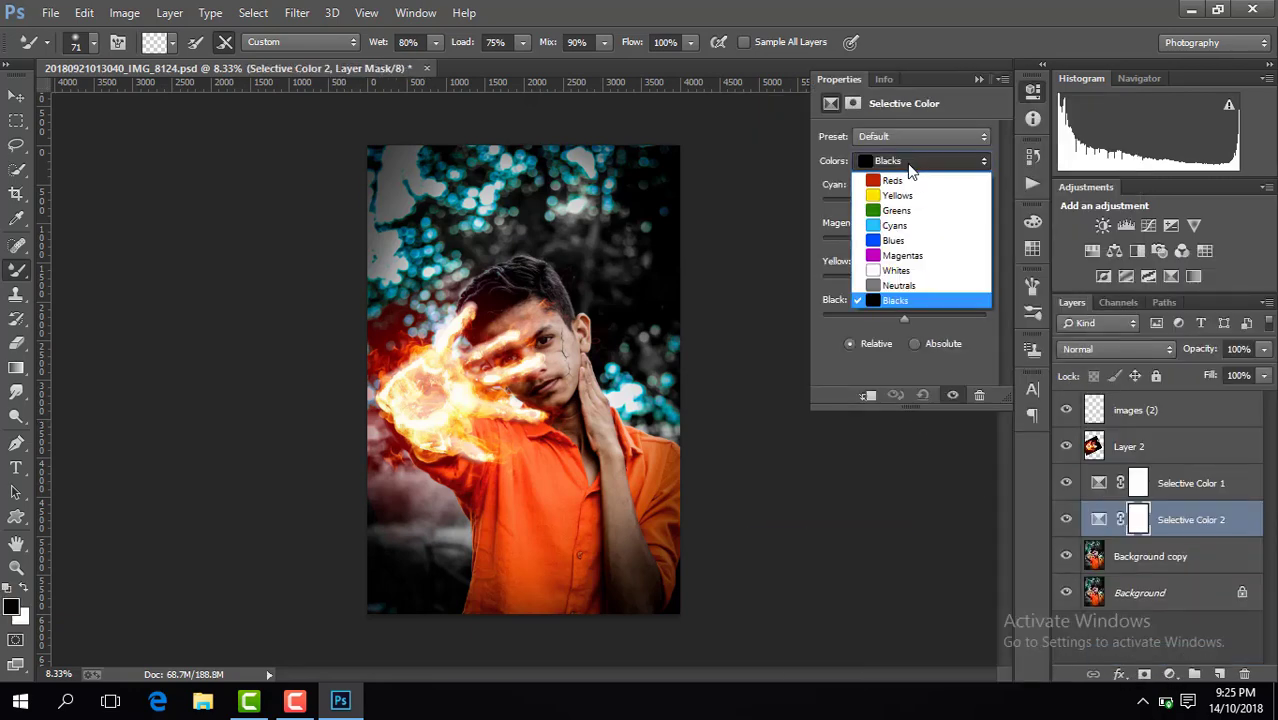
click(900, 174)
drag(903, 318, 893, 320)
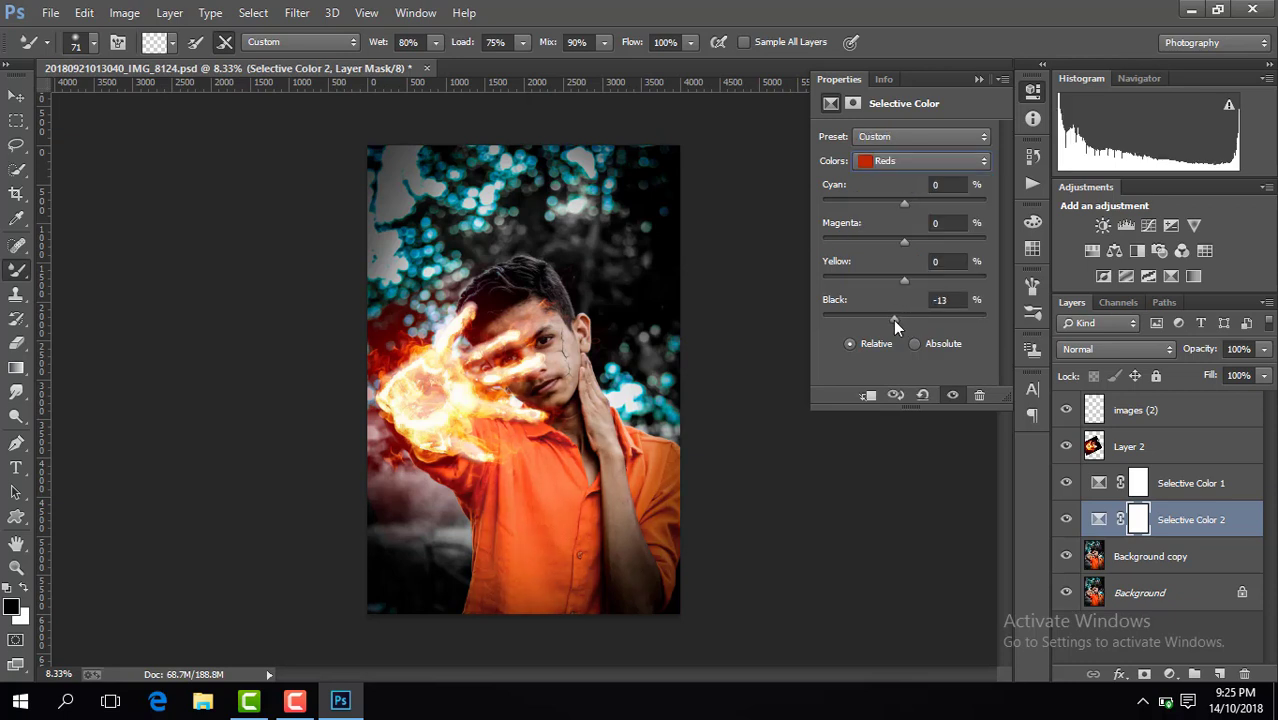
click(980, 80)
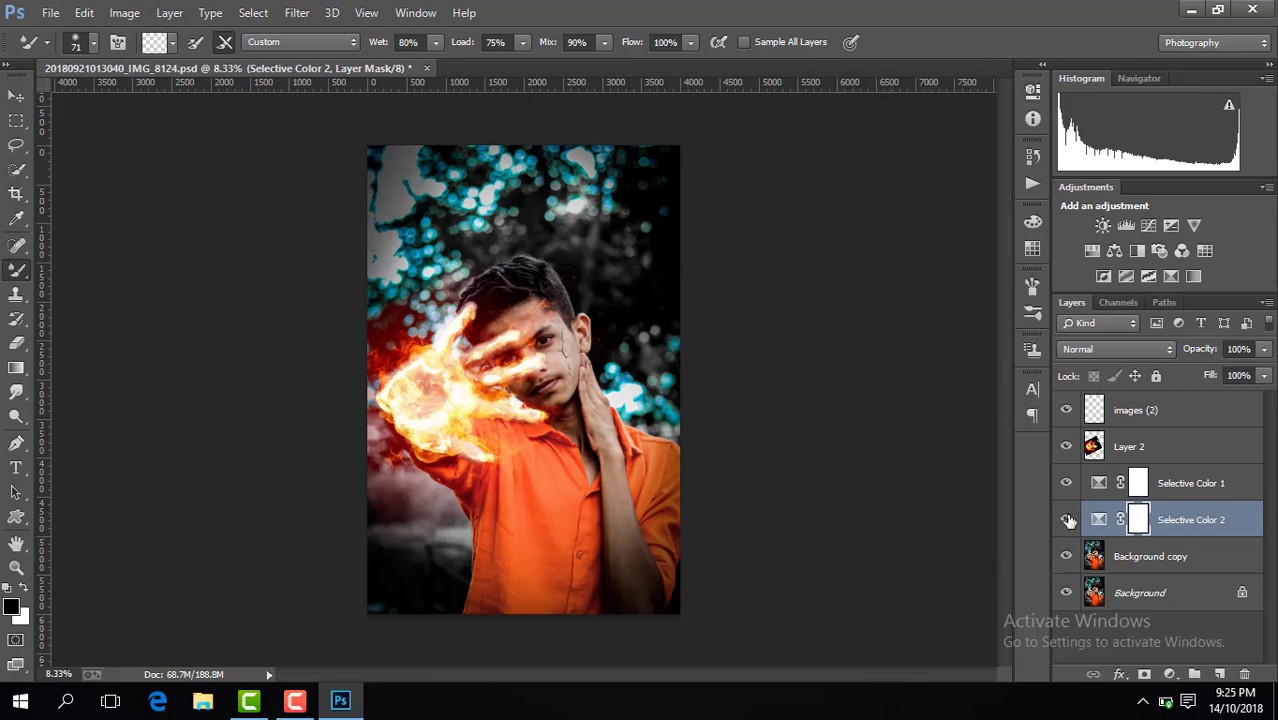
Compare the portrait with and without the new Selective Color adjustment, and flatten all layers into one Background
click(1066, 519)
click(1066, 519)
click(1066, 519)
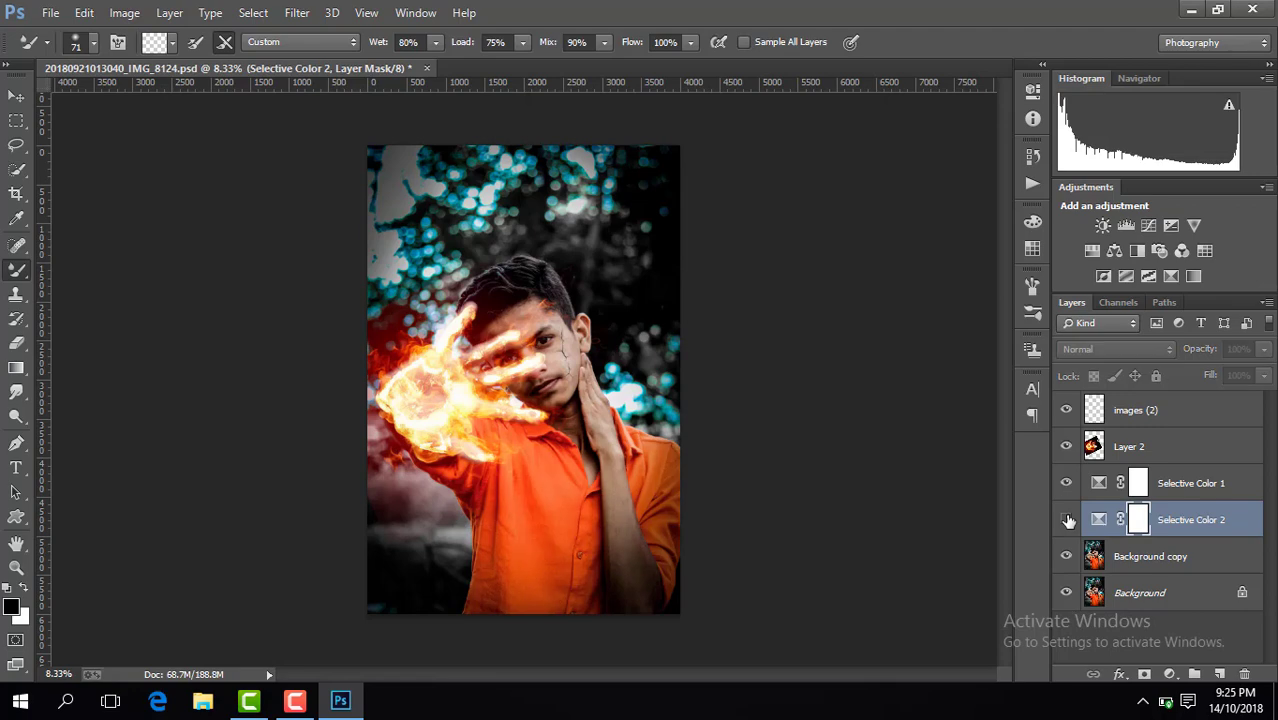
click(1066, 519)
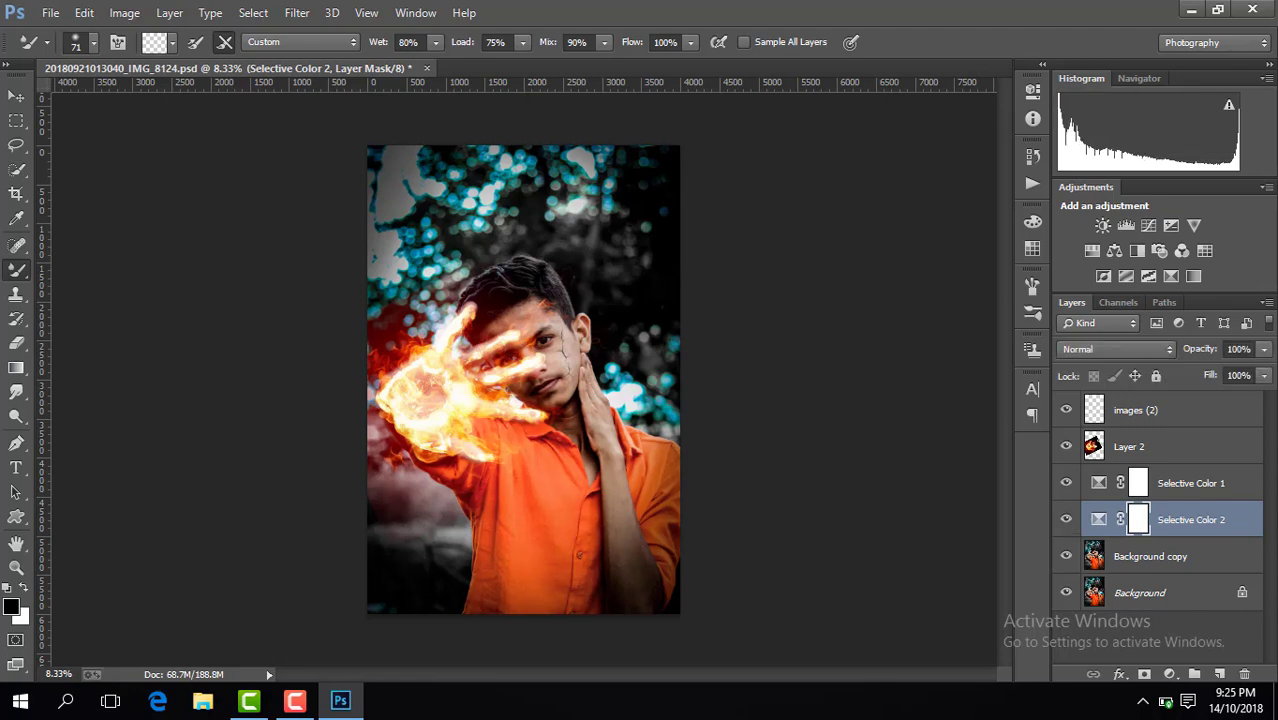
right_click(1170, 557)
click(879, 551)
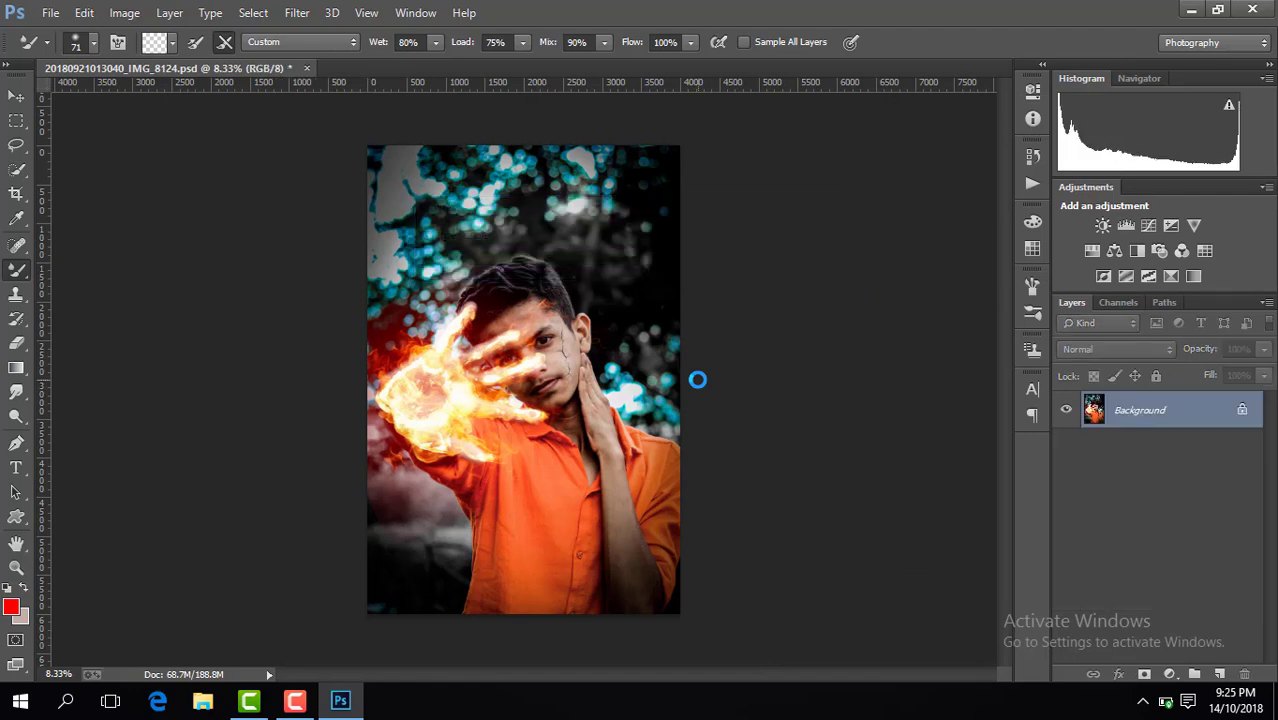
Duplicate the flattened Background and set Contrast +8, Shadows +19 and Blacks -10 for the copy in the Camera Raw filter
key(ctrl+j)
click(297, 12)
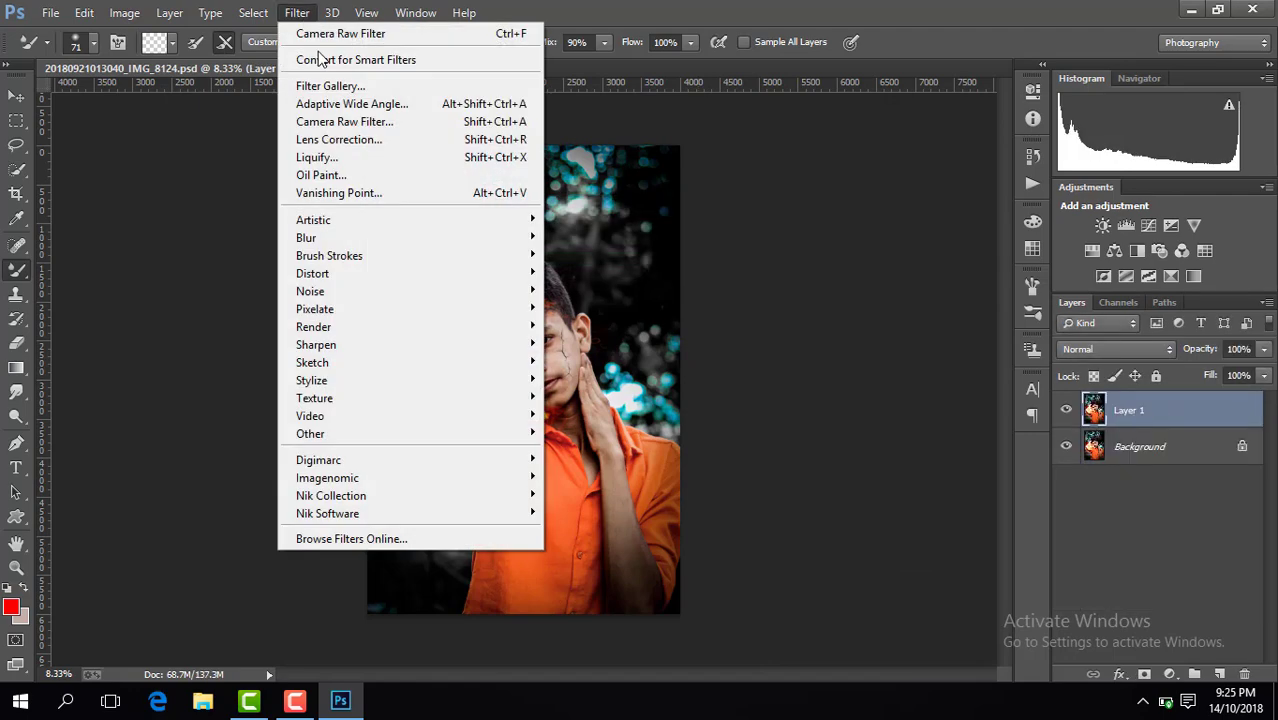
click(390, 122)
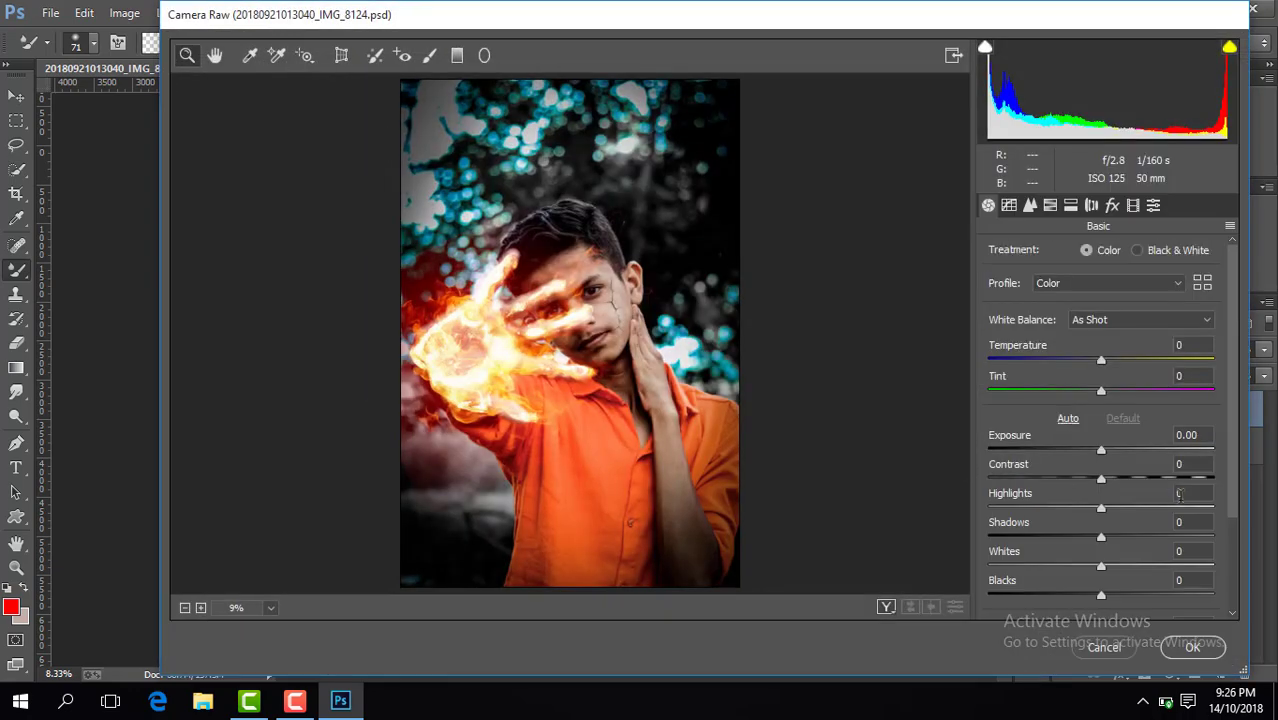
drag(1102, 480, 1111, 480)
drag(1101, 537, 1124, 538)
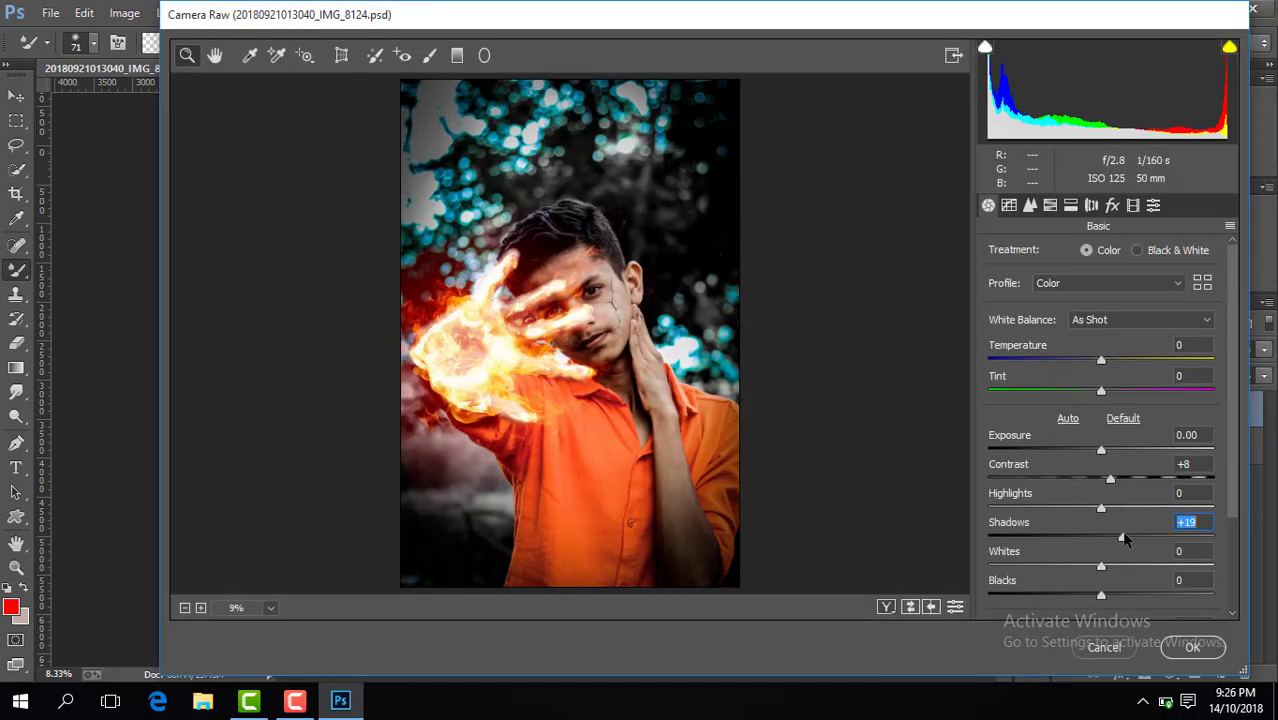
drag(1103, 598, 1091, 600)
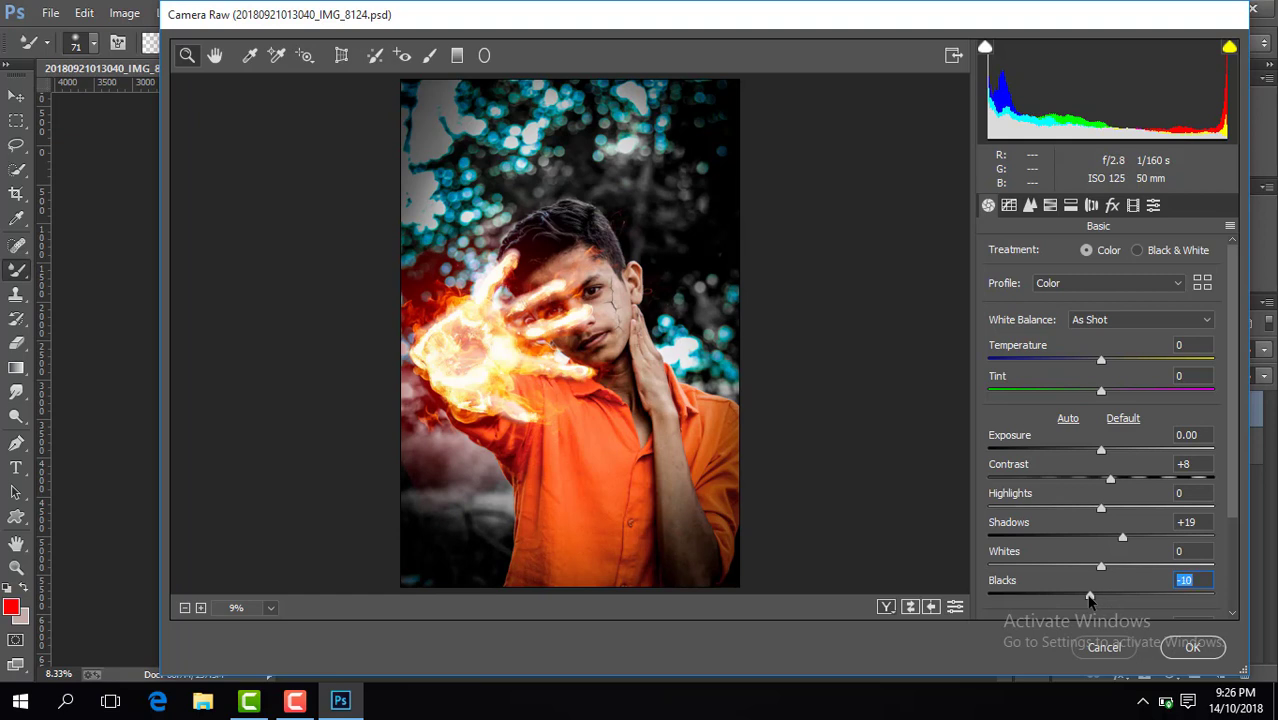
Set Shadows to +14, Clarity to +10, Dehaze to +3 and Vibrance to +14, and try a white balance temperature shift
drag(1123, 538, 1112, 512)
scroll(1124, 533, down, 3)
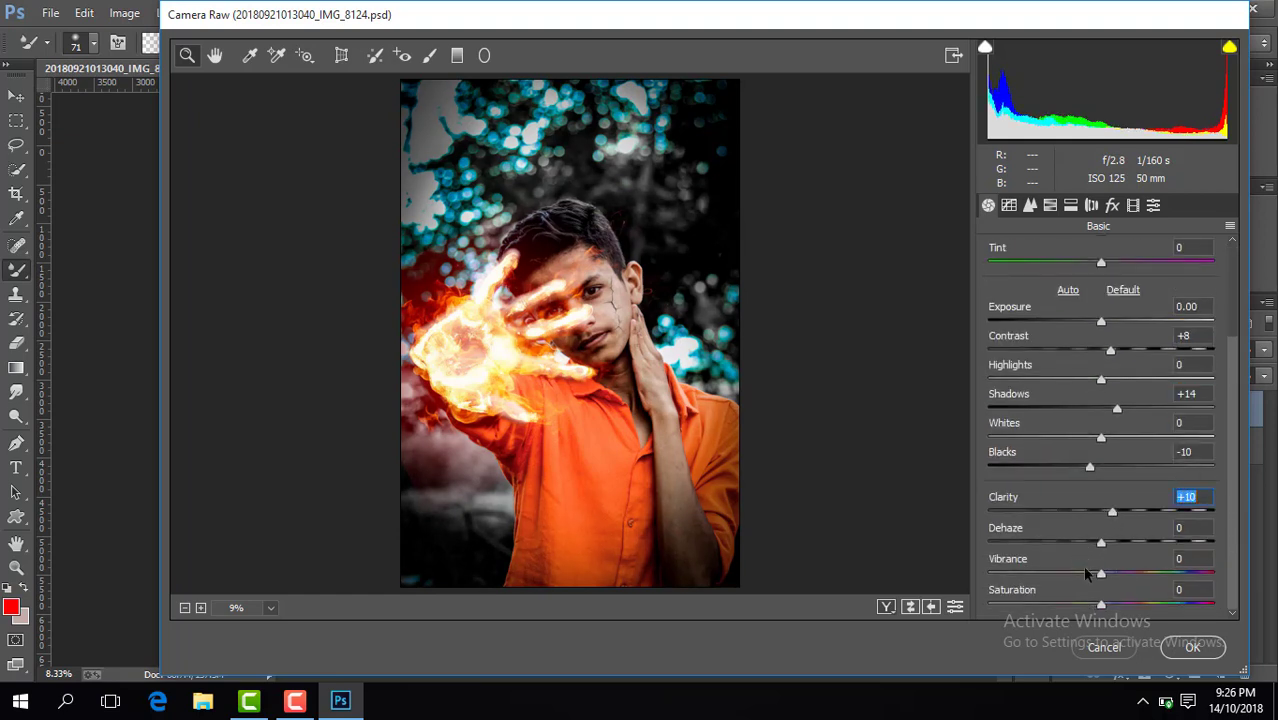
drag(1101, 576, 1108, 548)
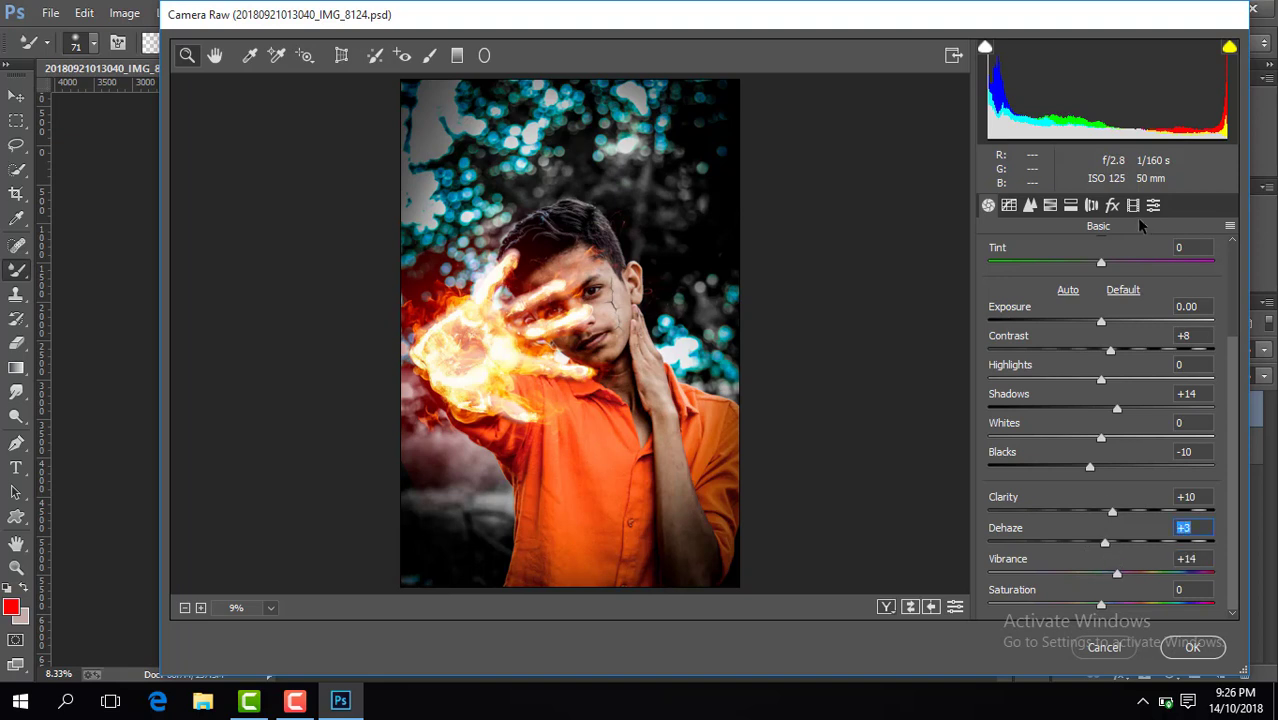
click(1050, 205)
click(988, 205)
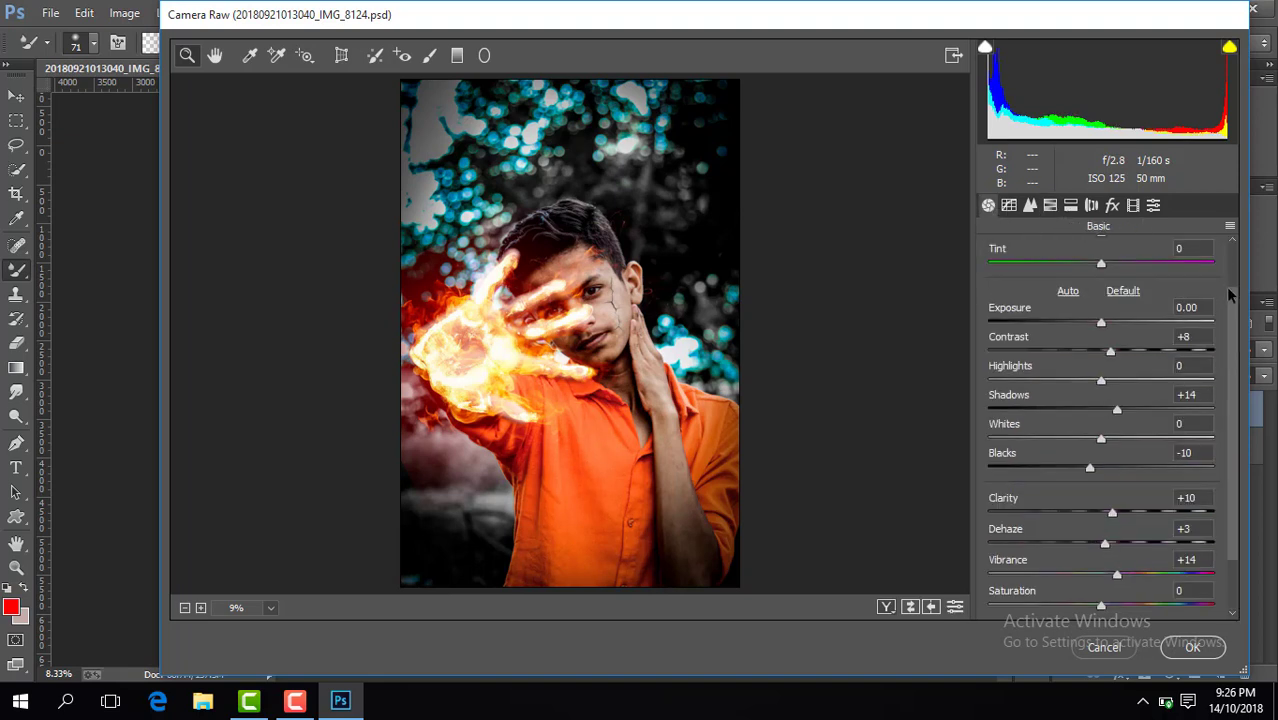
scroll(1215, 352, up, 2)
drag(1101, 301, 1108, 305)
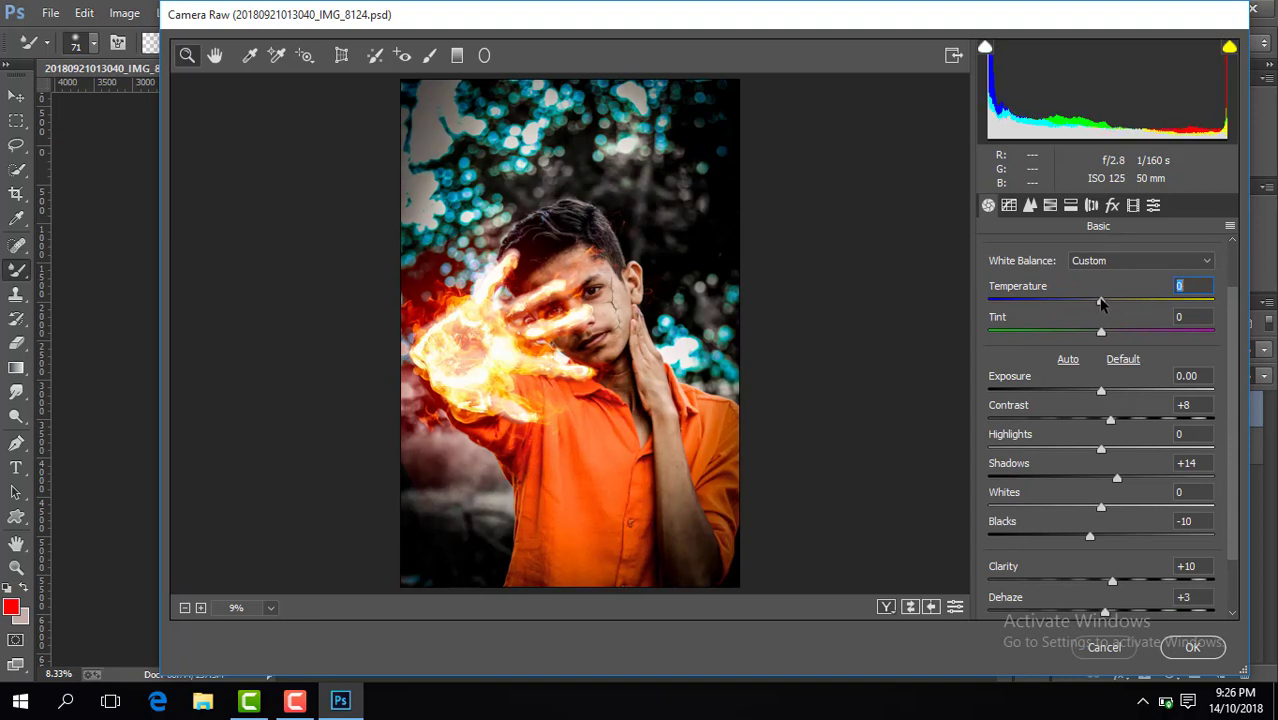
Set the HSL saturation of Reds to +10, Oranges to -8 and Yellows to +32, raise Blues, and apply the Camera Raw edits
click(1050, 206)
click(1122, 251)
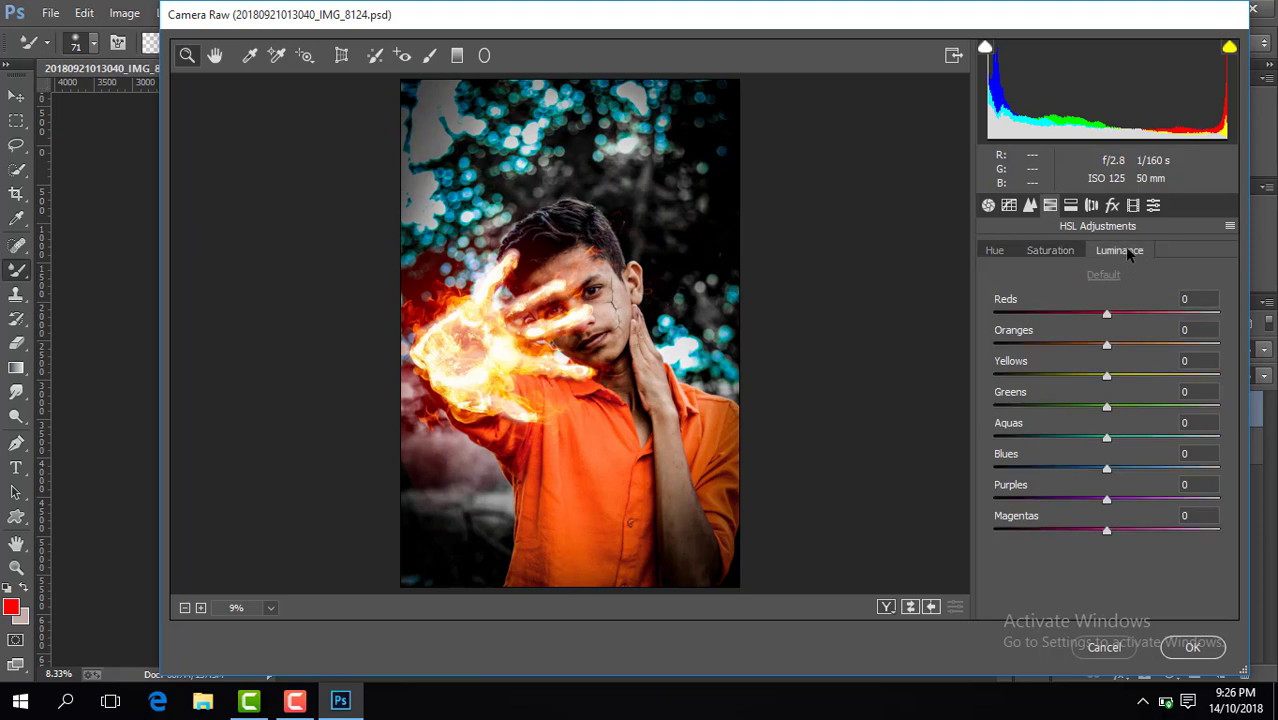
drag(1107, 345, 1120, 313)
click(1051, 250)
drag(1107, 377, 1147, 380)
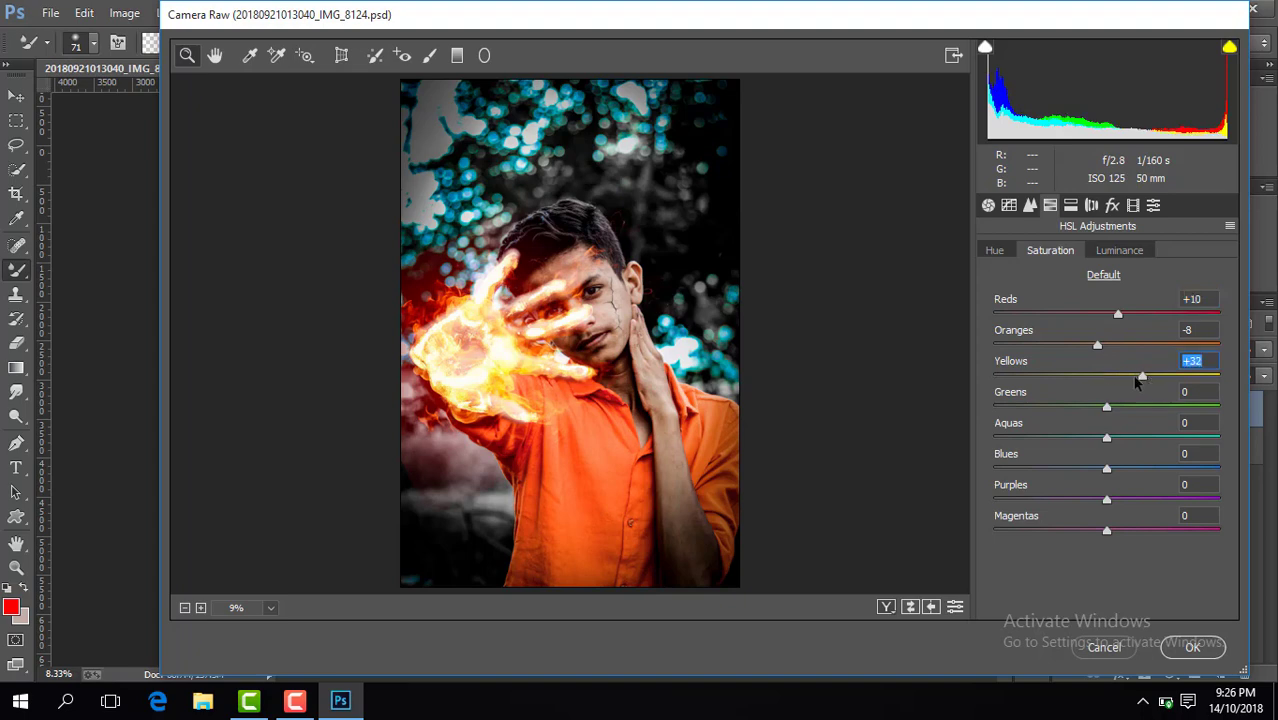
drag(1107, 470, 1129, 470)
click(1190, 648)
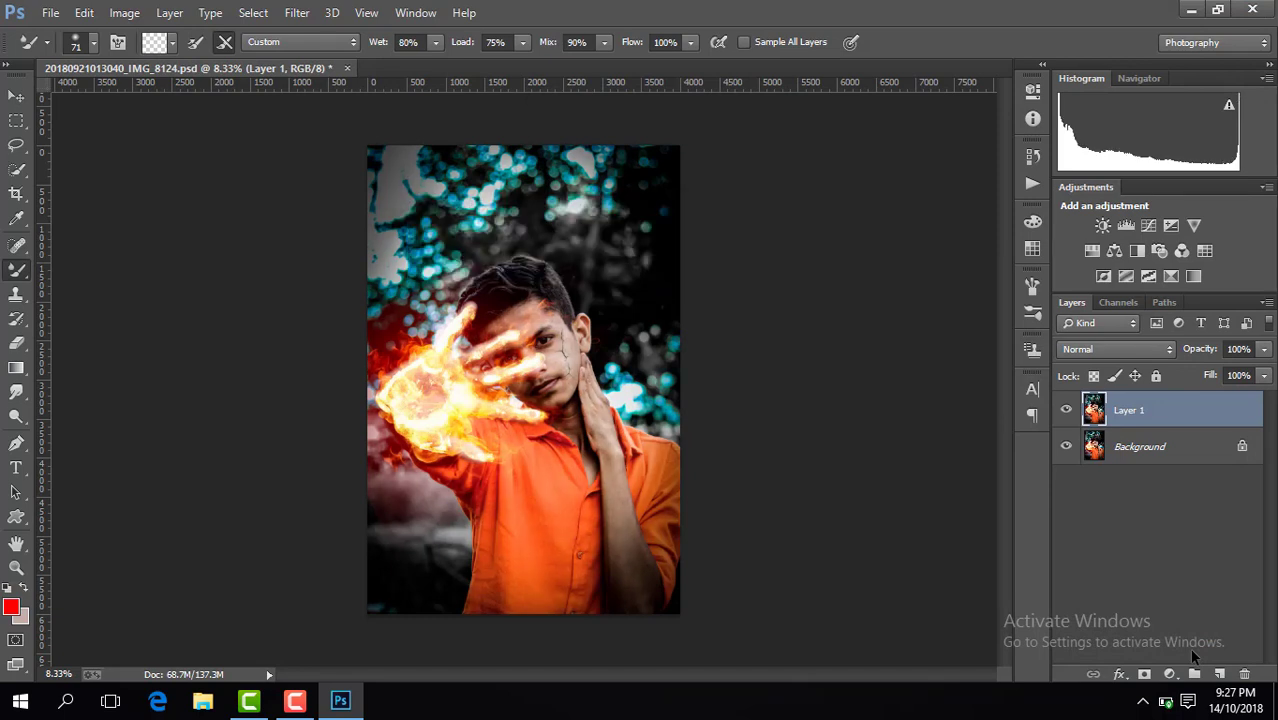
Duplicate Layer 1 and apply Surface Blur to the copy with a radius of 17 pixels and a threshold of 2 levels
key(ctrl+minus)
key(ctrl+j)
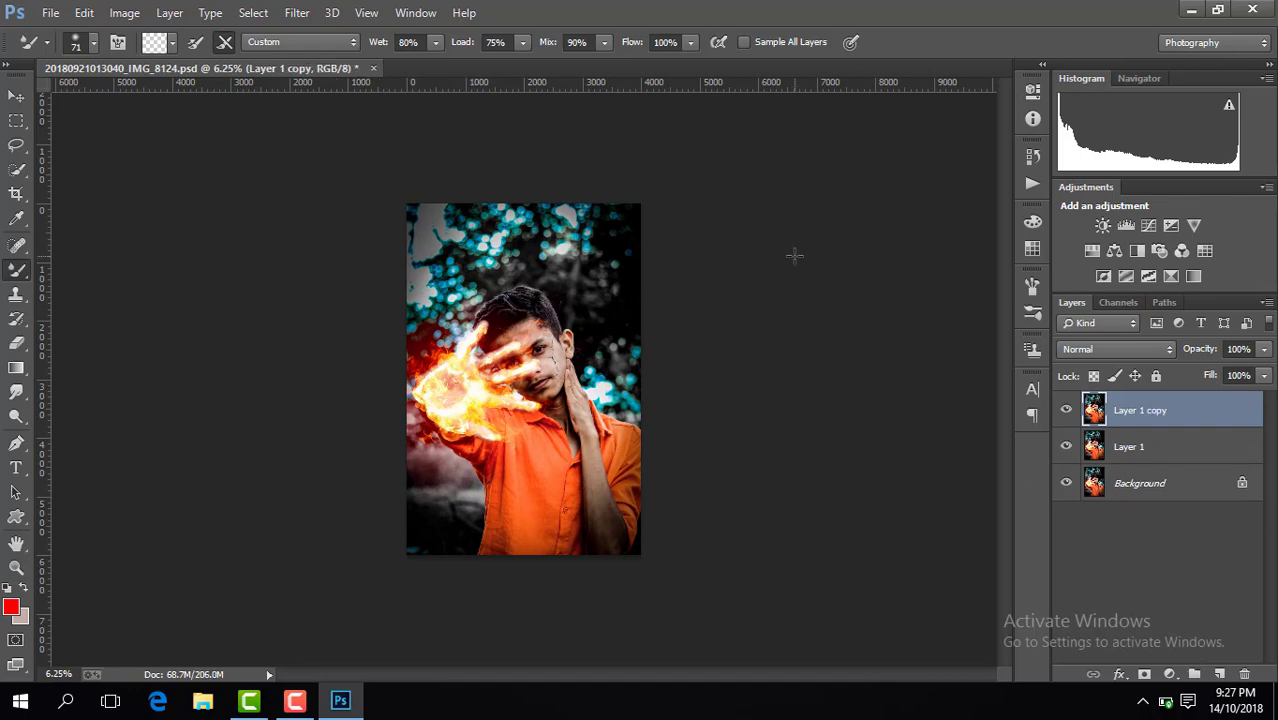
click(296, 12)
mouse_move(340, 237)
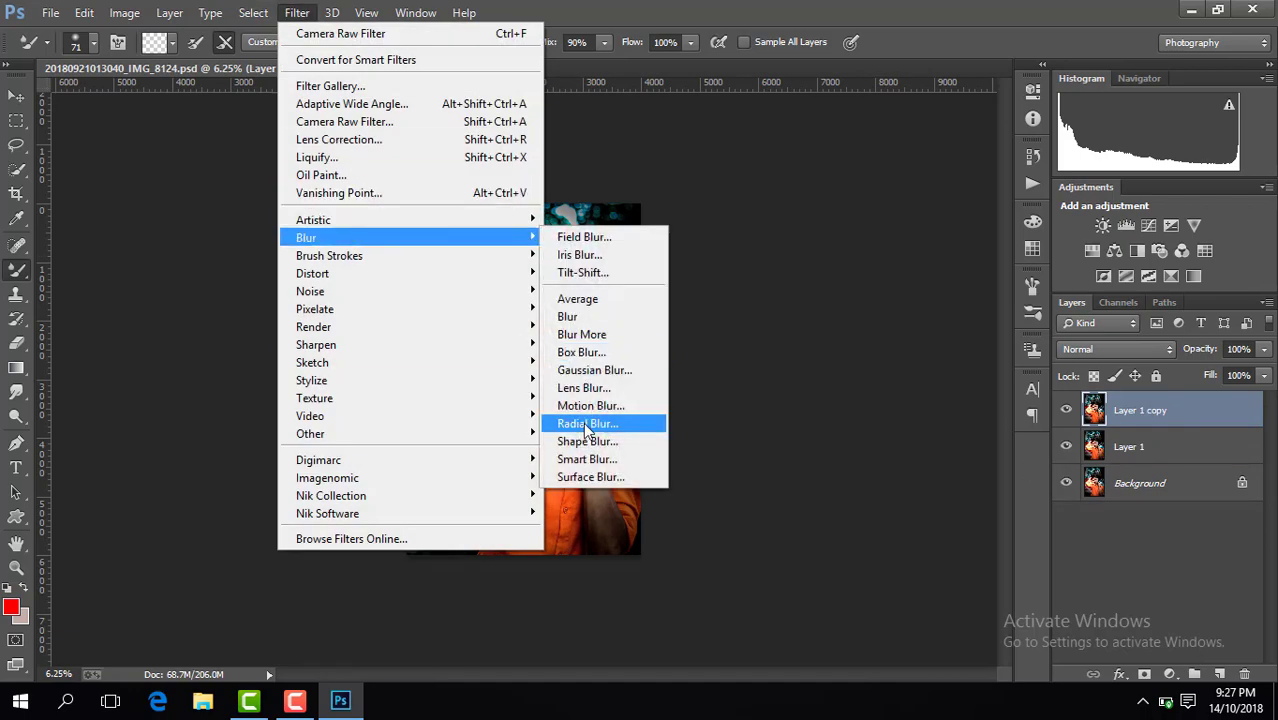
click(594, 477)
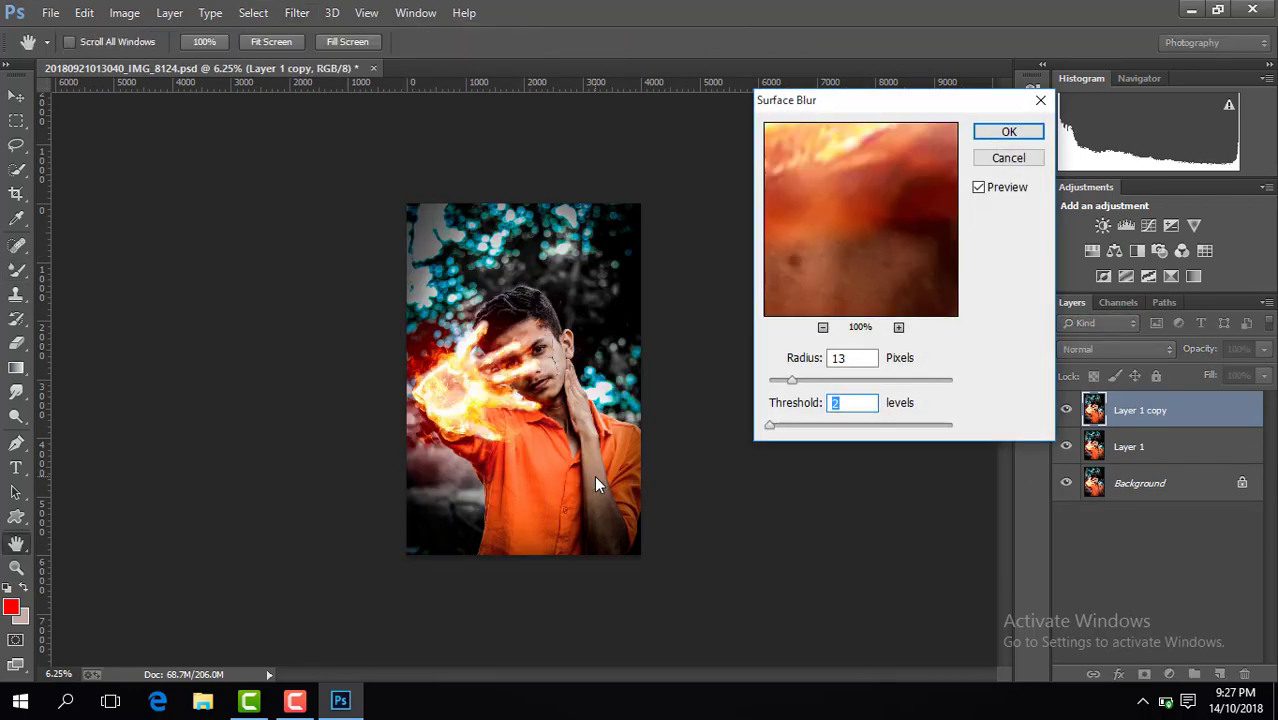
key(ctrl+plus)
key(ctrl+plus)
key(ctrl+plus)
key(ctrl+plus)
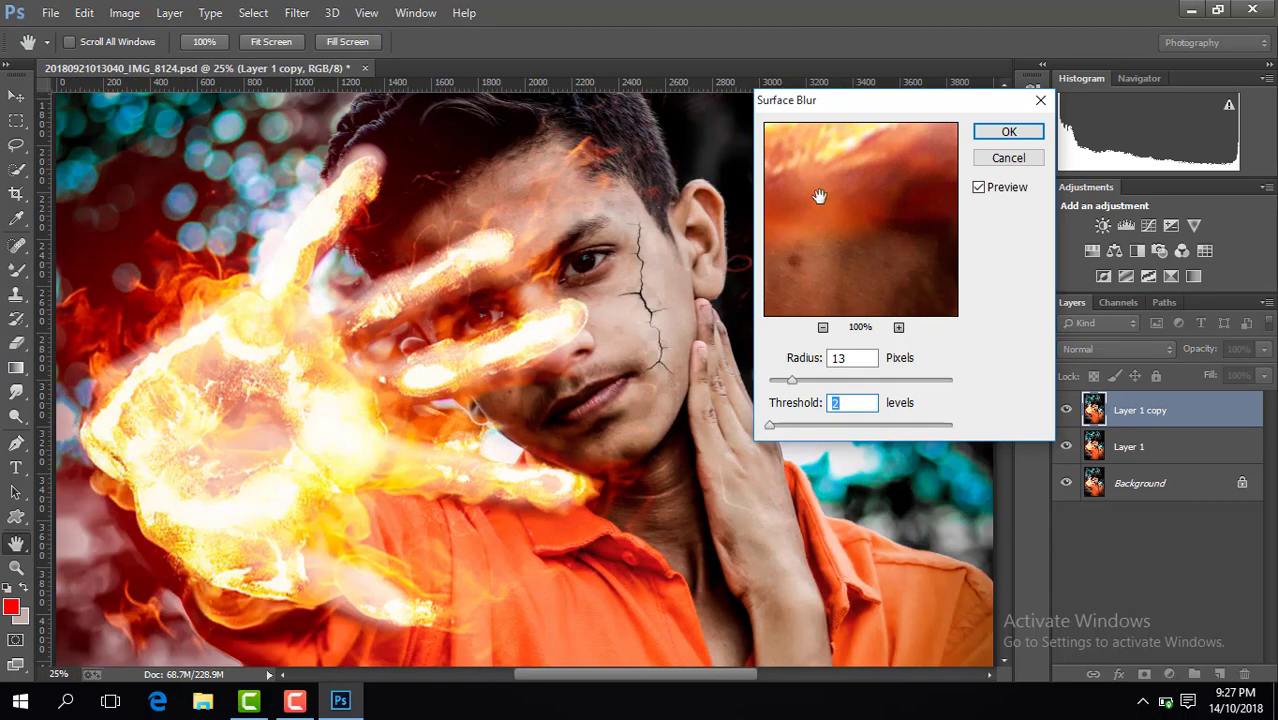
click(822, 327)
click(822, 327)
click(822, 327)
click(822, 327)
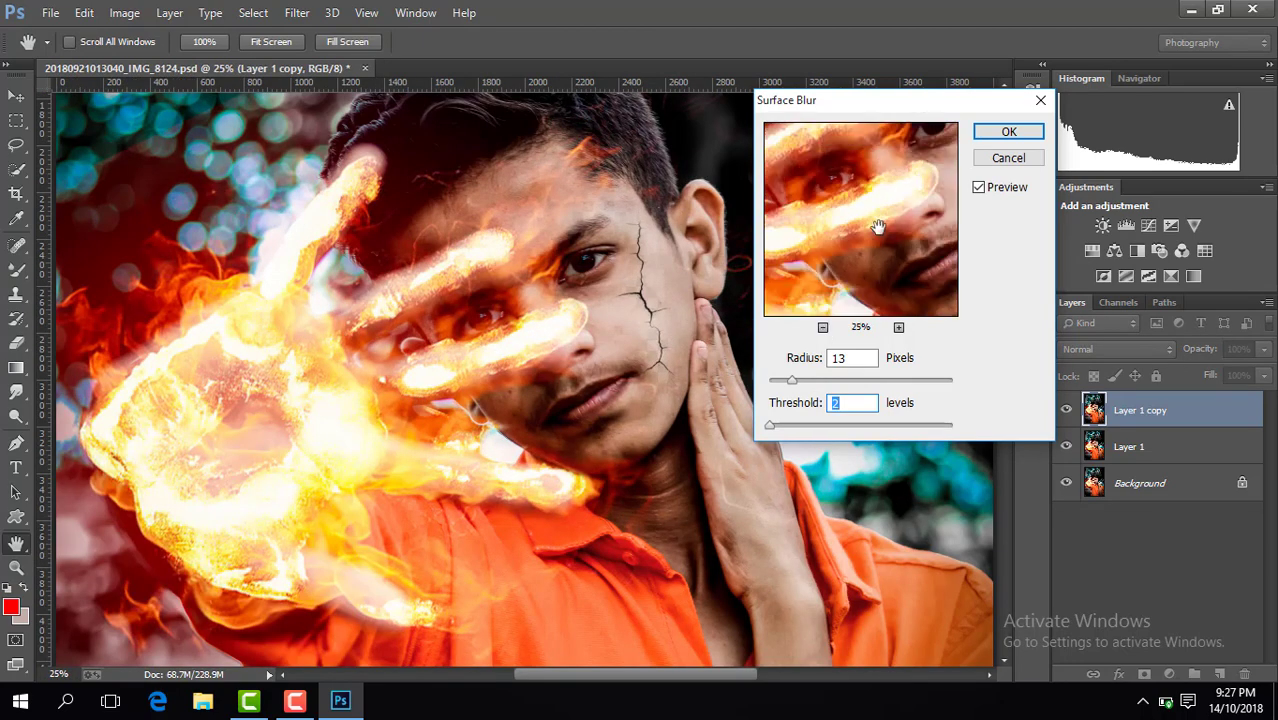
drag(877, 227, 915, 279)
drag(792, 381, 800, 386)
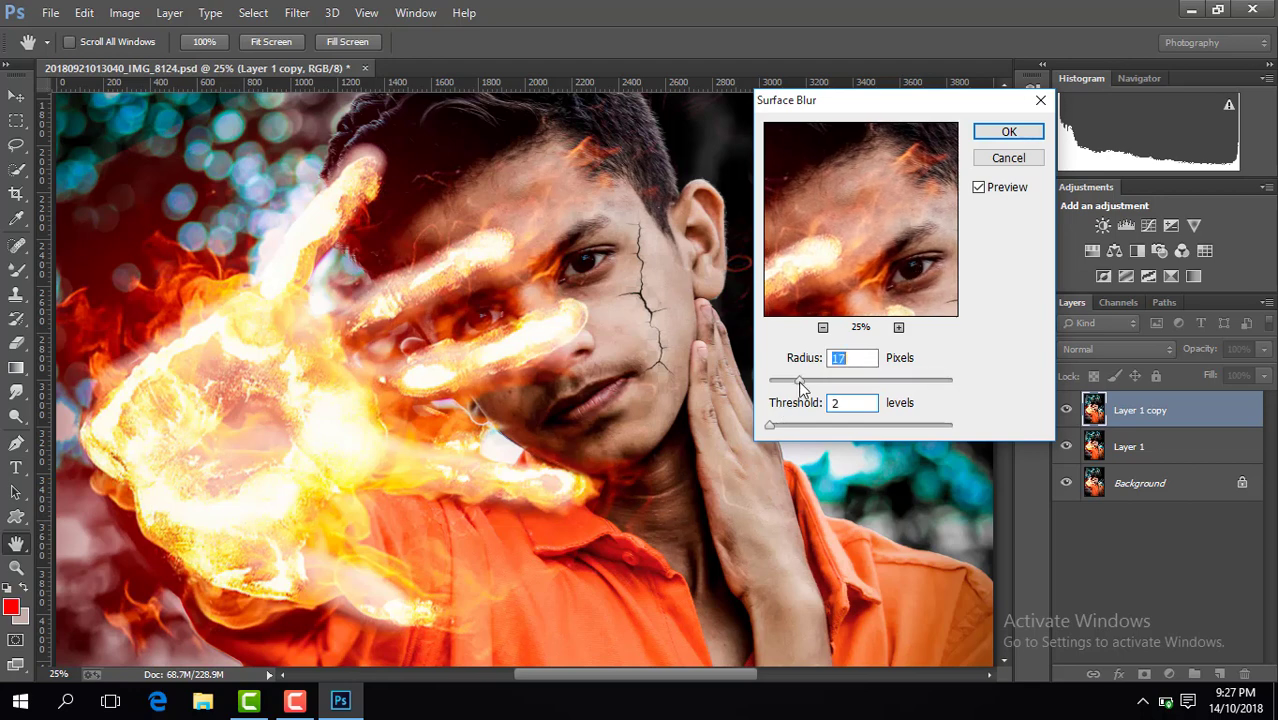
click(1008, 131)
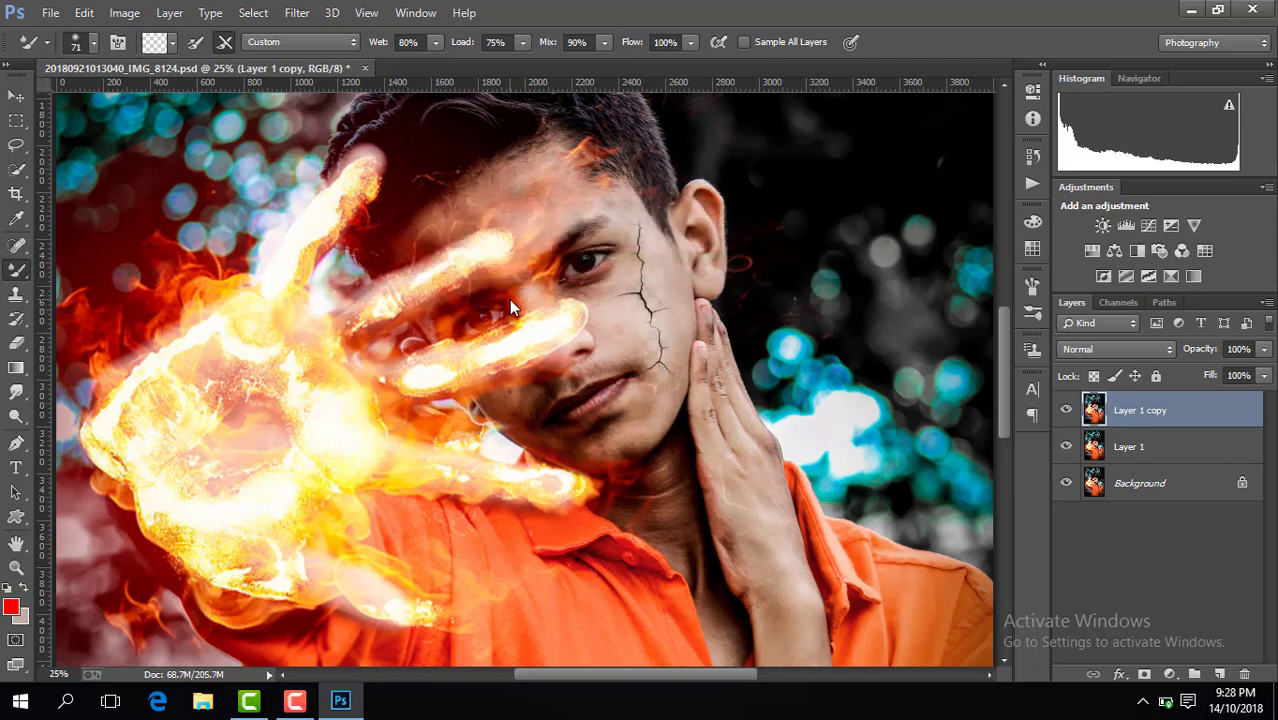
Smooth the skin on the blurred layer copy with the Imagenomic Portraiture filter, using its Default preset
key(ctrl+minus)
key(ctrl+minus)
key(ctrl+minus)
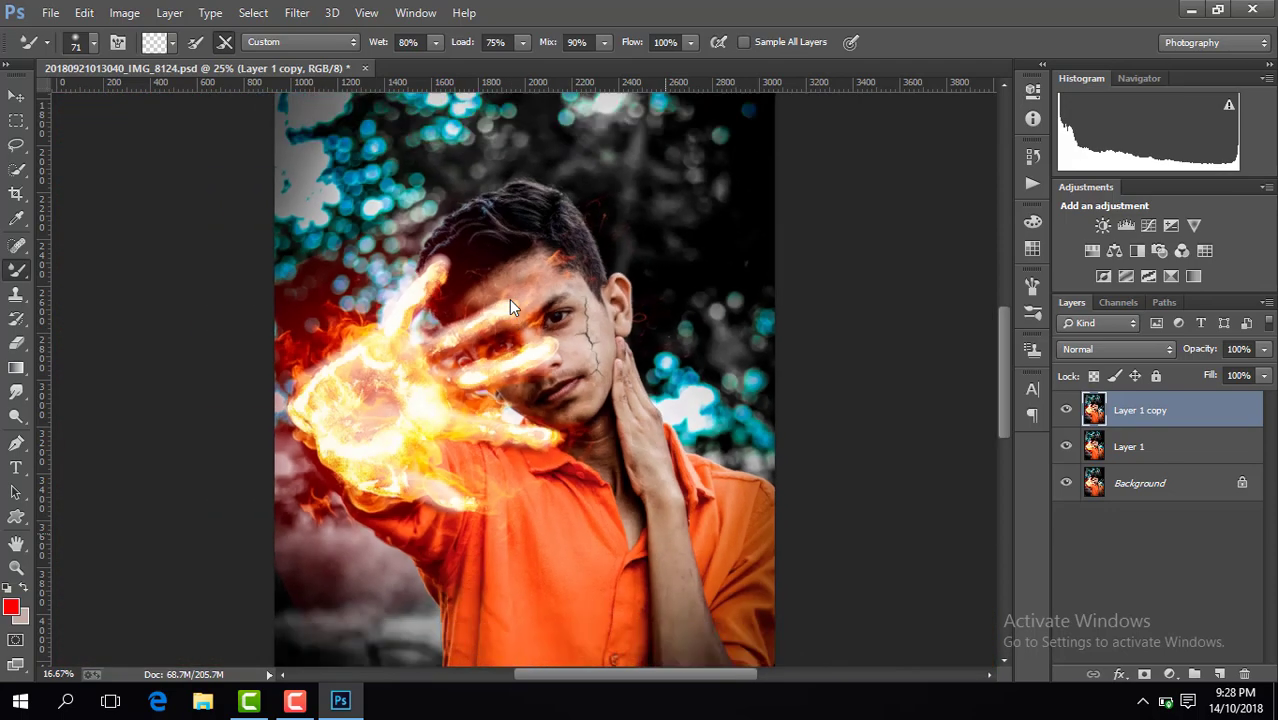
click(297, 12)
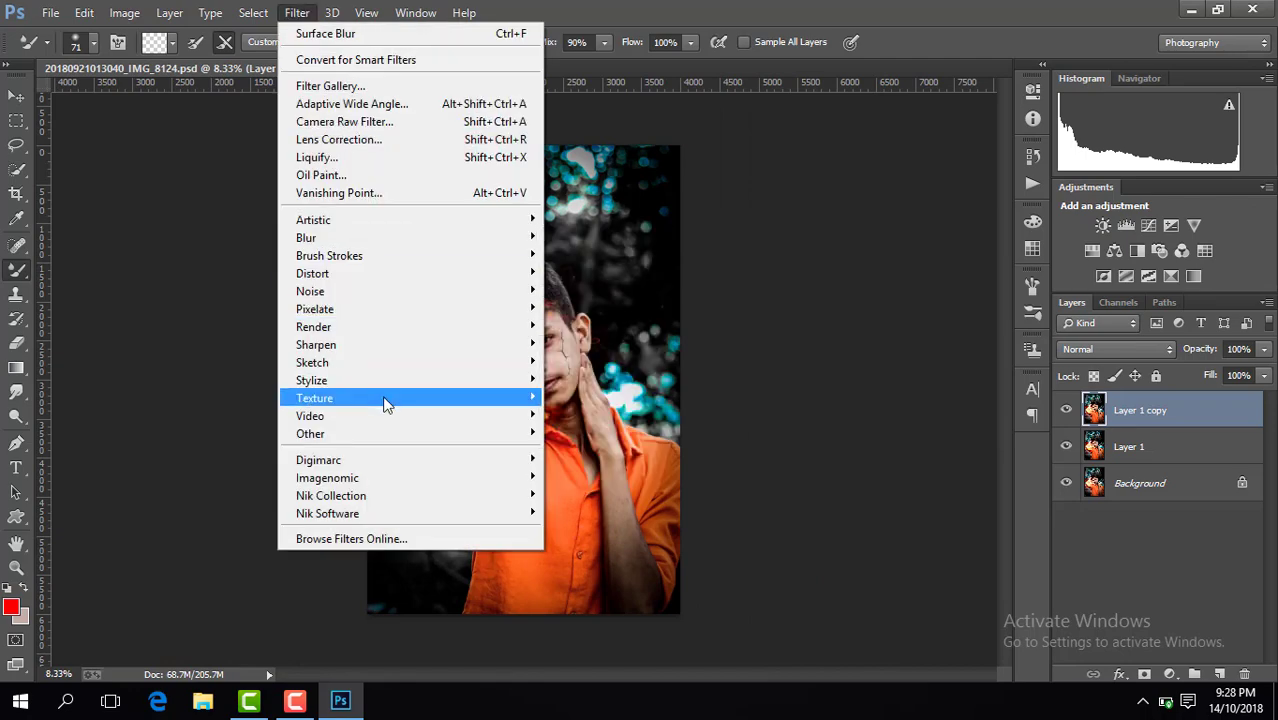
mouse_move(406, 421)
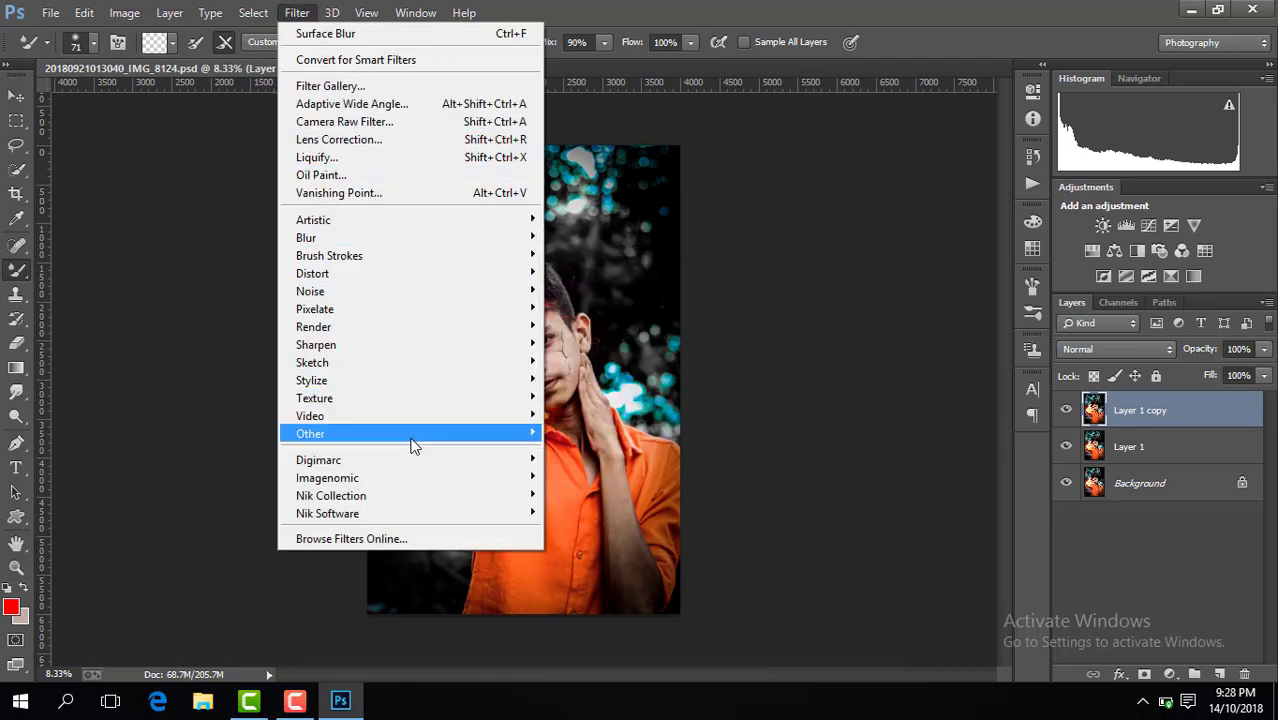
mouse_move(520, 478)
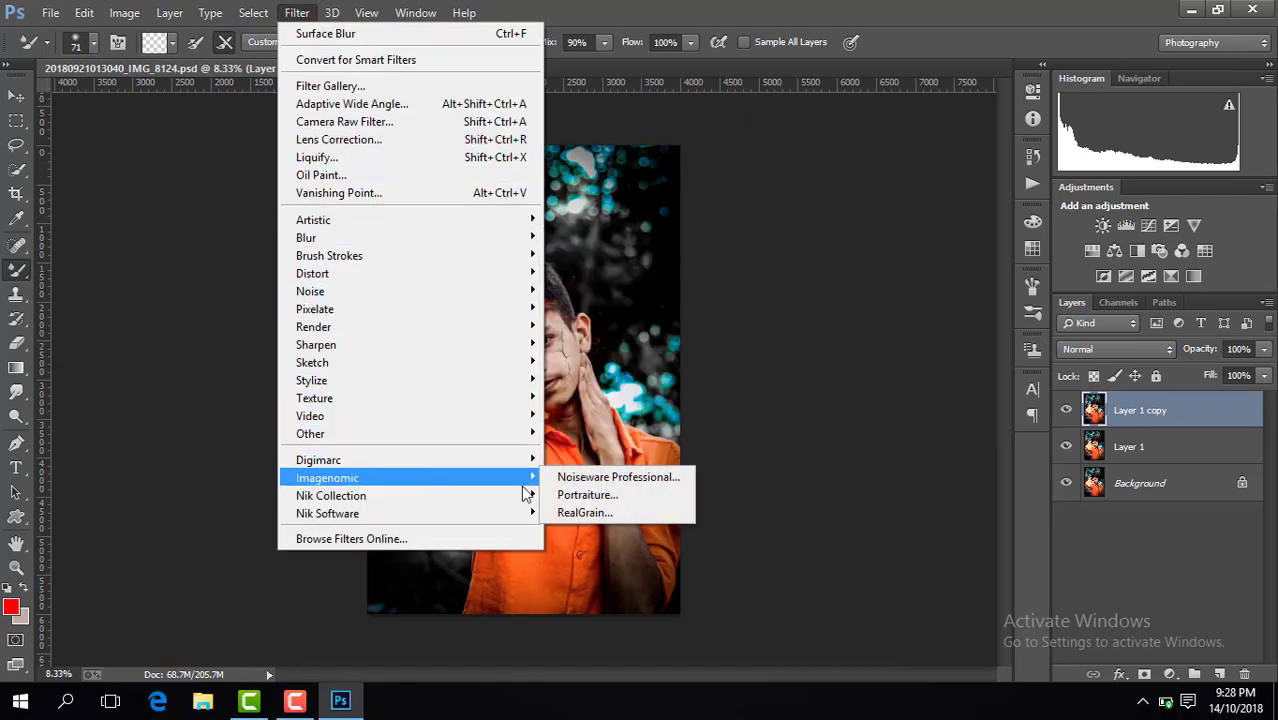
click(601, 494)
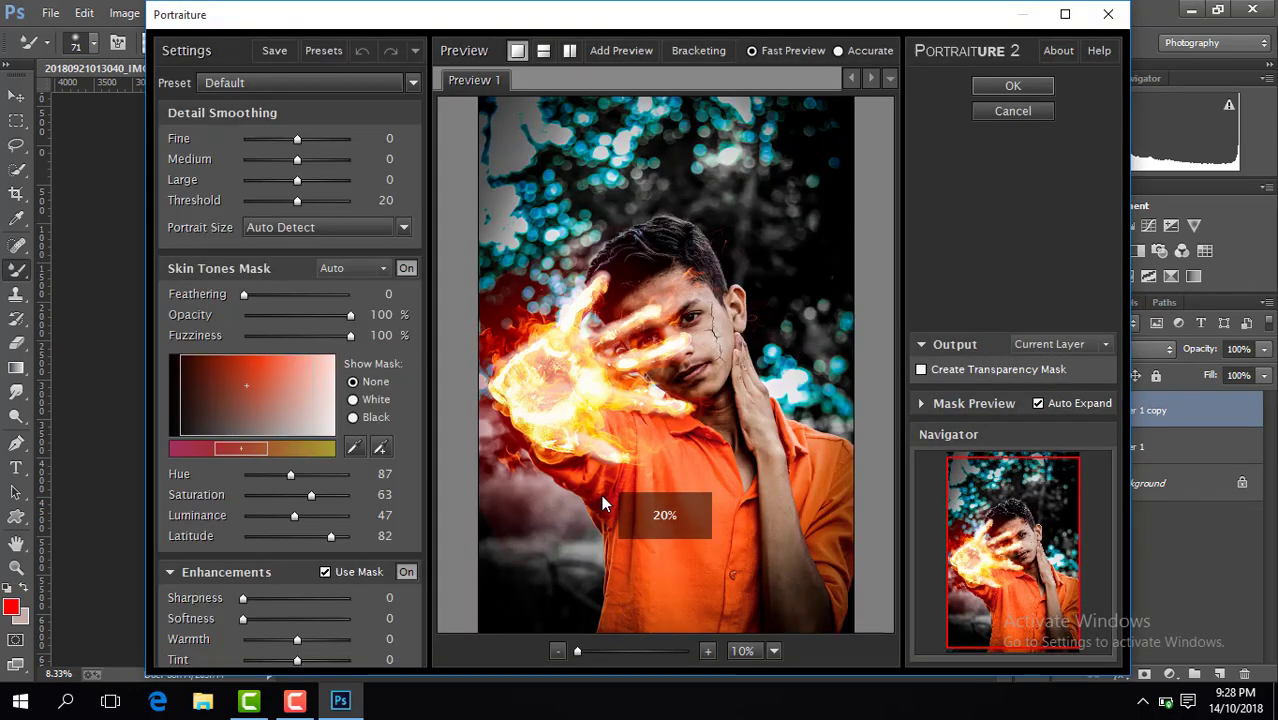
click(1025, 87)
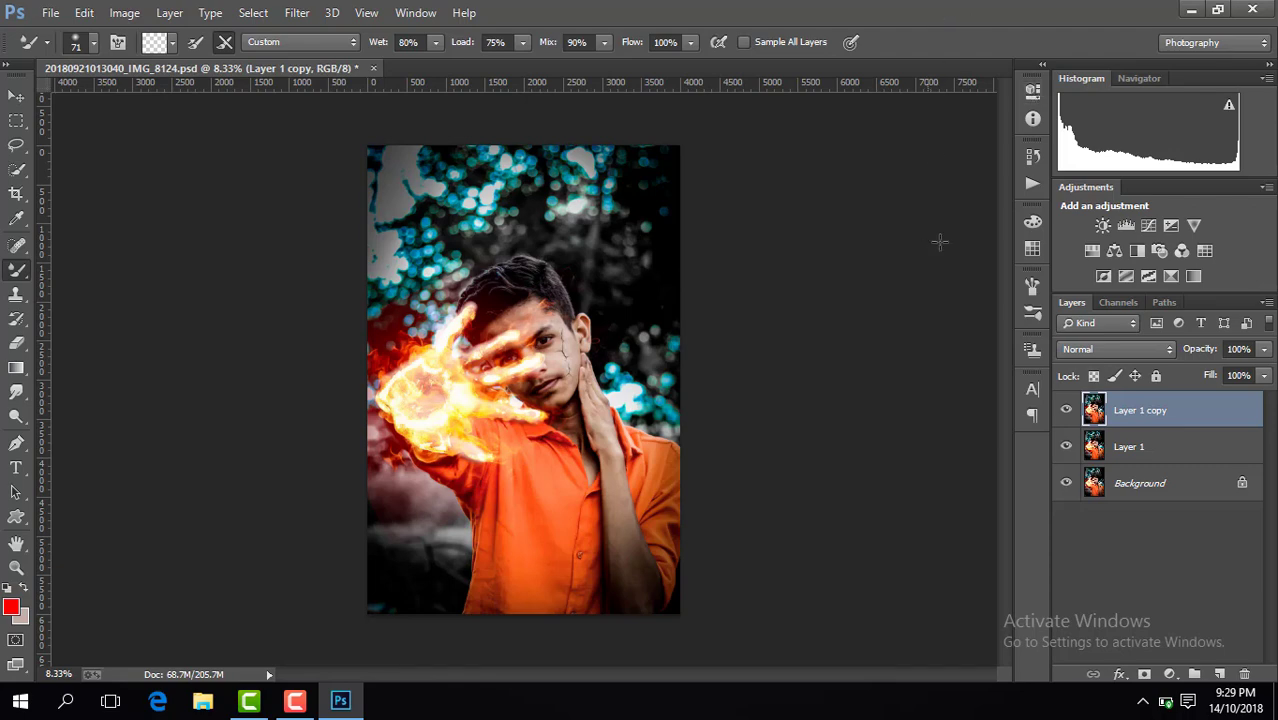
Compare the portrait with and without the smoothed layer copy, and flatten all layers into one Background
click(1067, 410)
click(1067, 410)
right_click(1135, 411)
click(805, 551)
key(ctrl+minus)
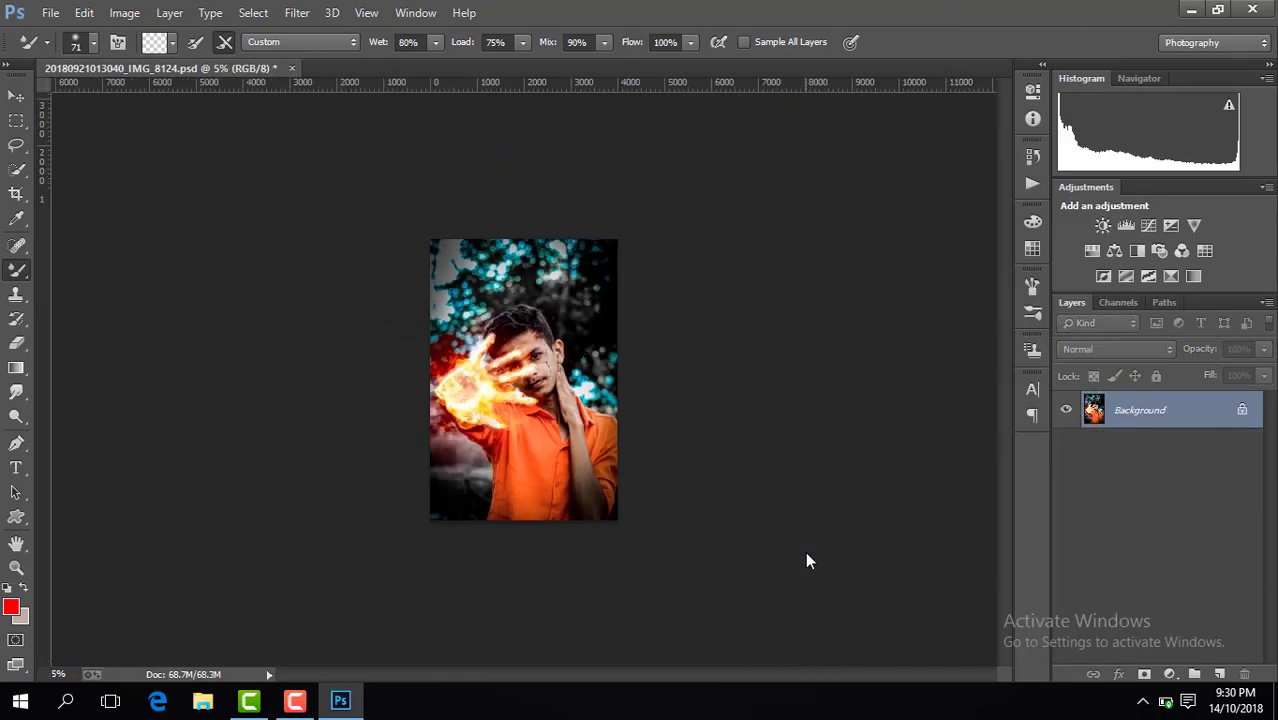